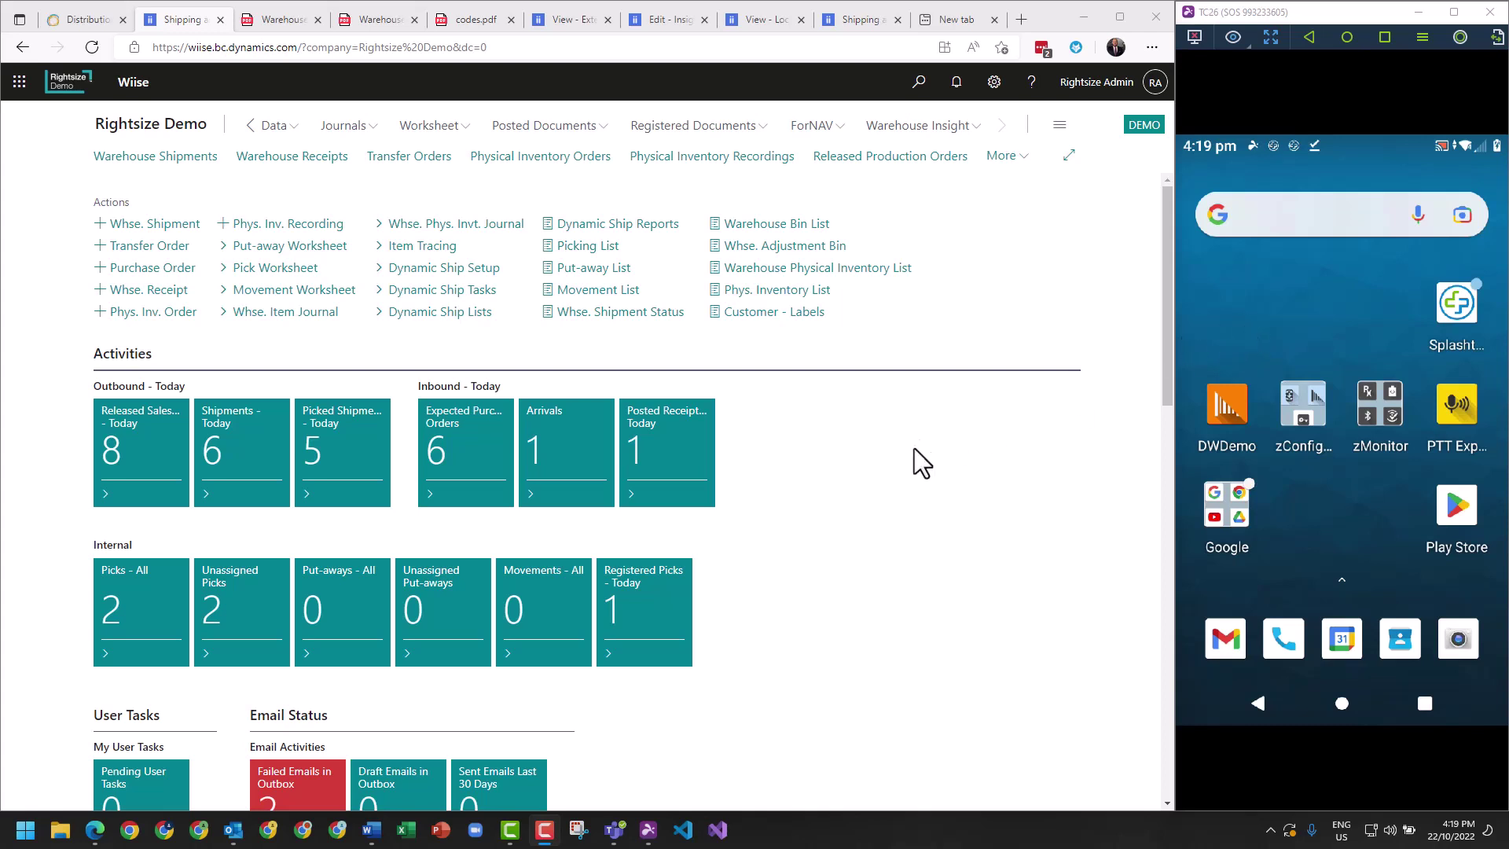
- Show the Insight Works Distribution Apps page listing its Business Central apps
click(78, 19)
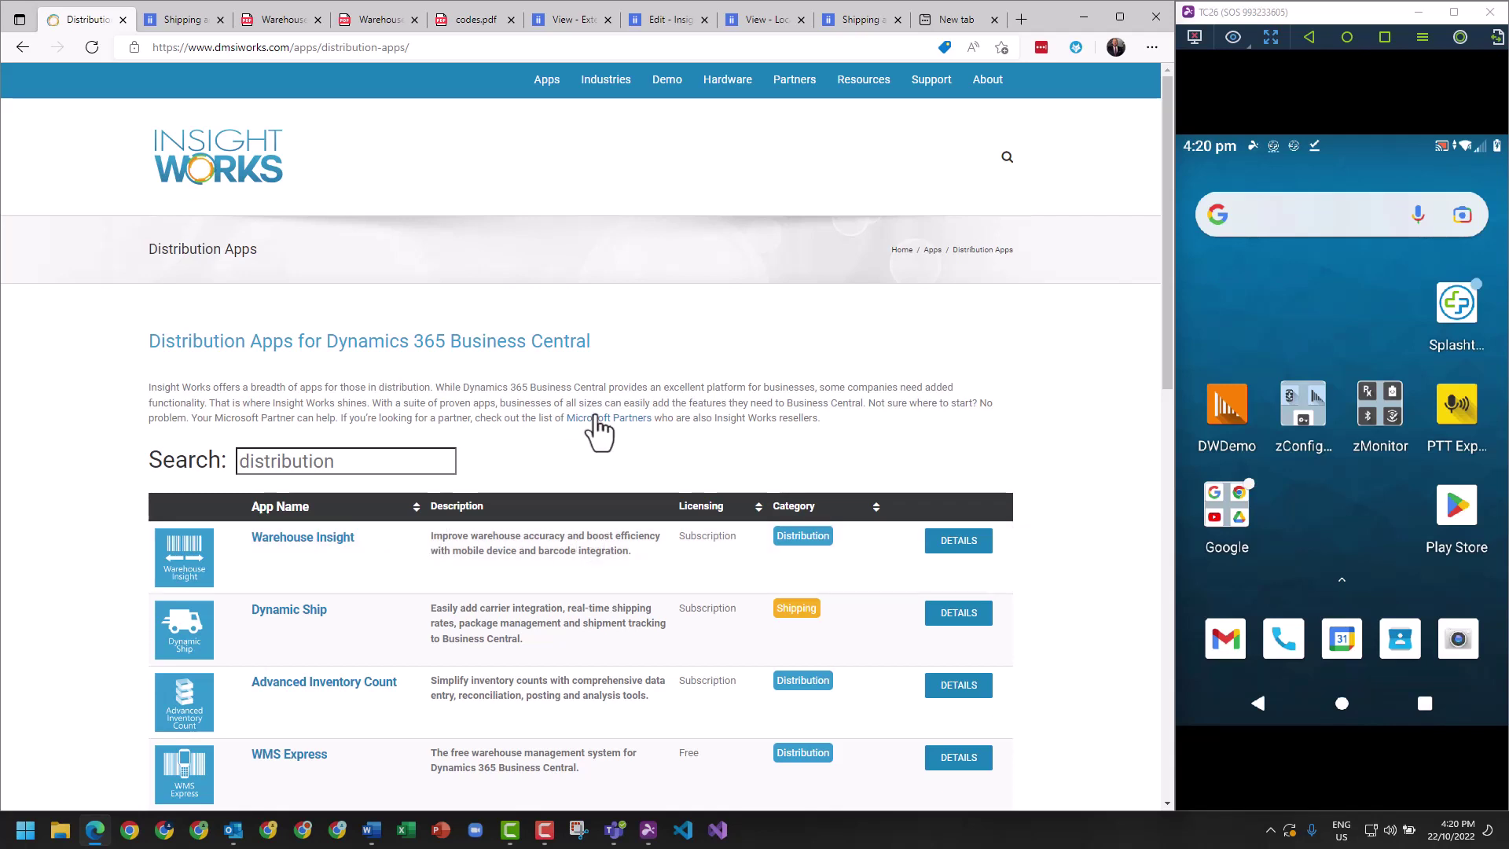
mouse_move(548, 93)
- Scroll through the AppSource 'insight works' results, such as Warehouse Insight Advanced WMS and License Plate Management
click(182, 19)
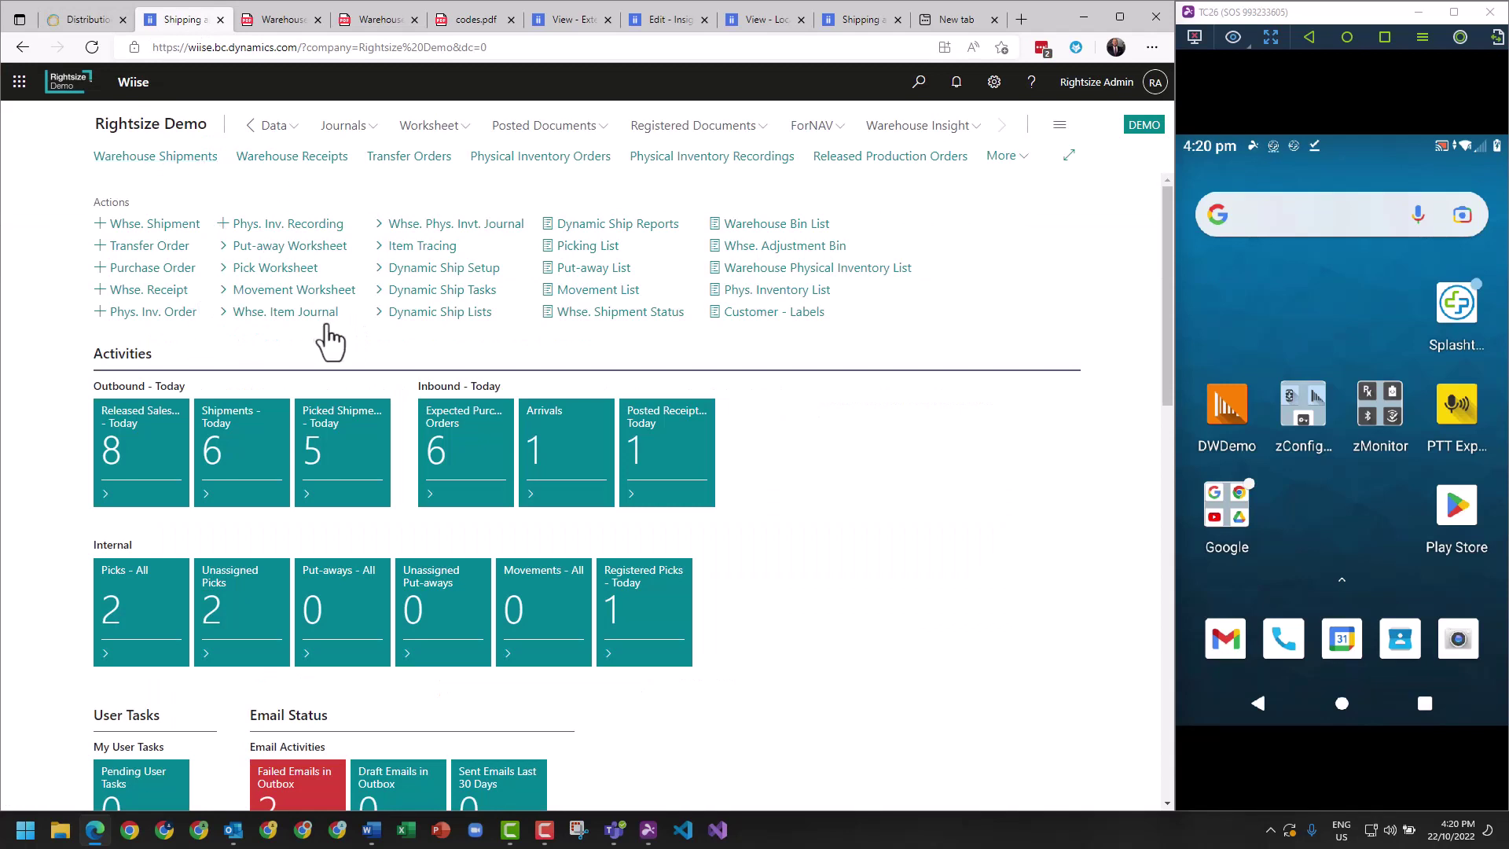
click(568, 21)
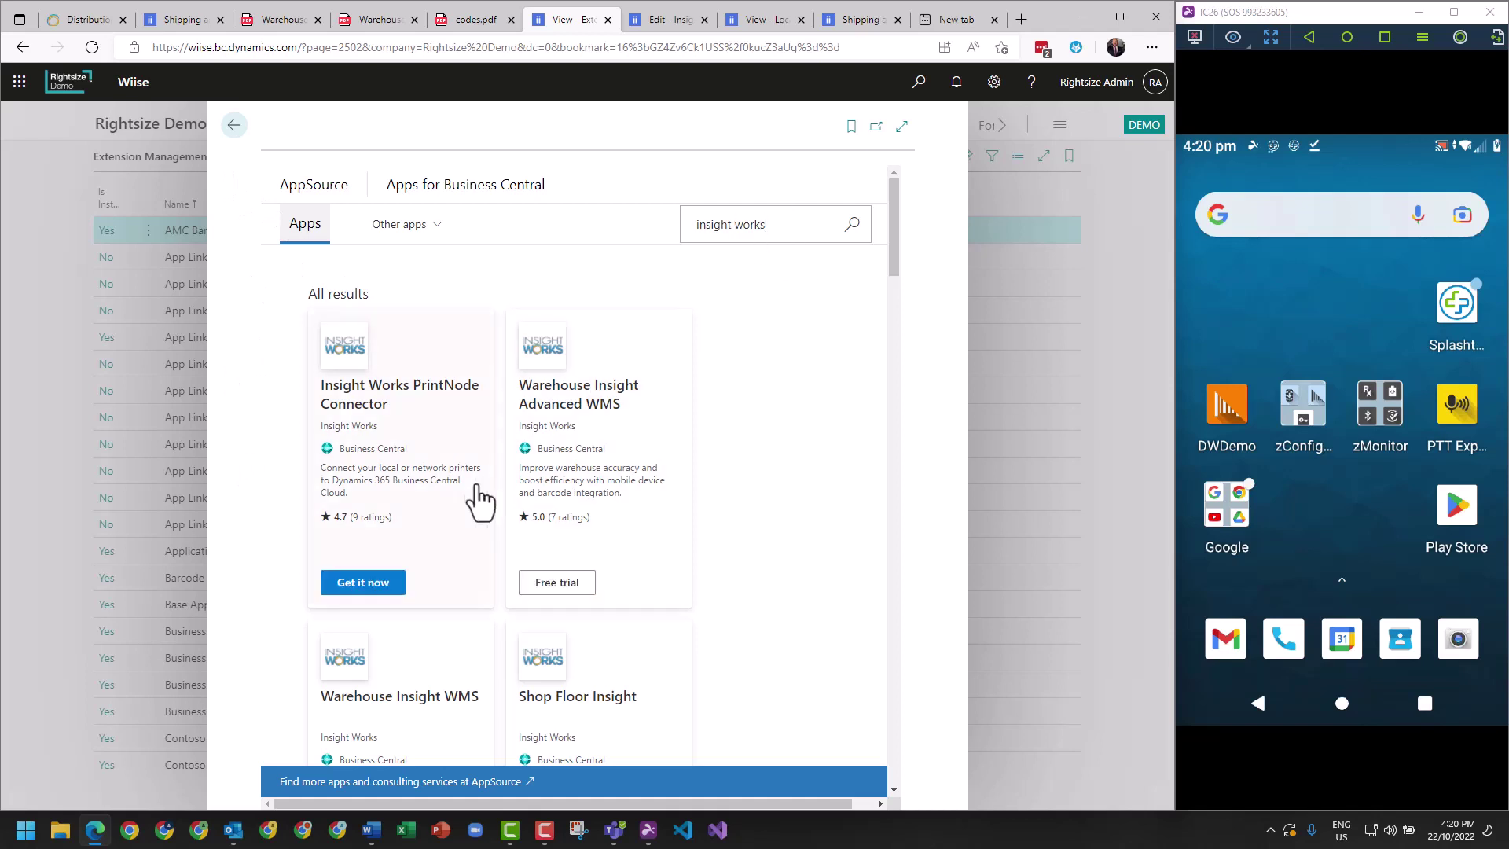
scroll(597, 525, down, 1)
scroll(592, 633, down, 3)
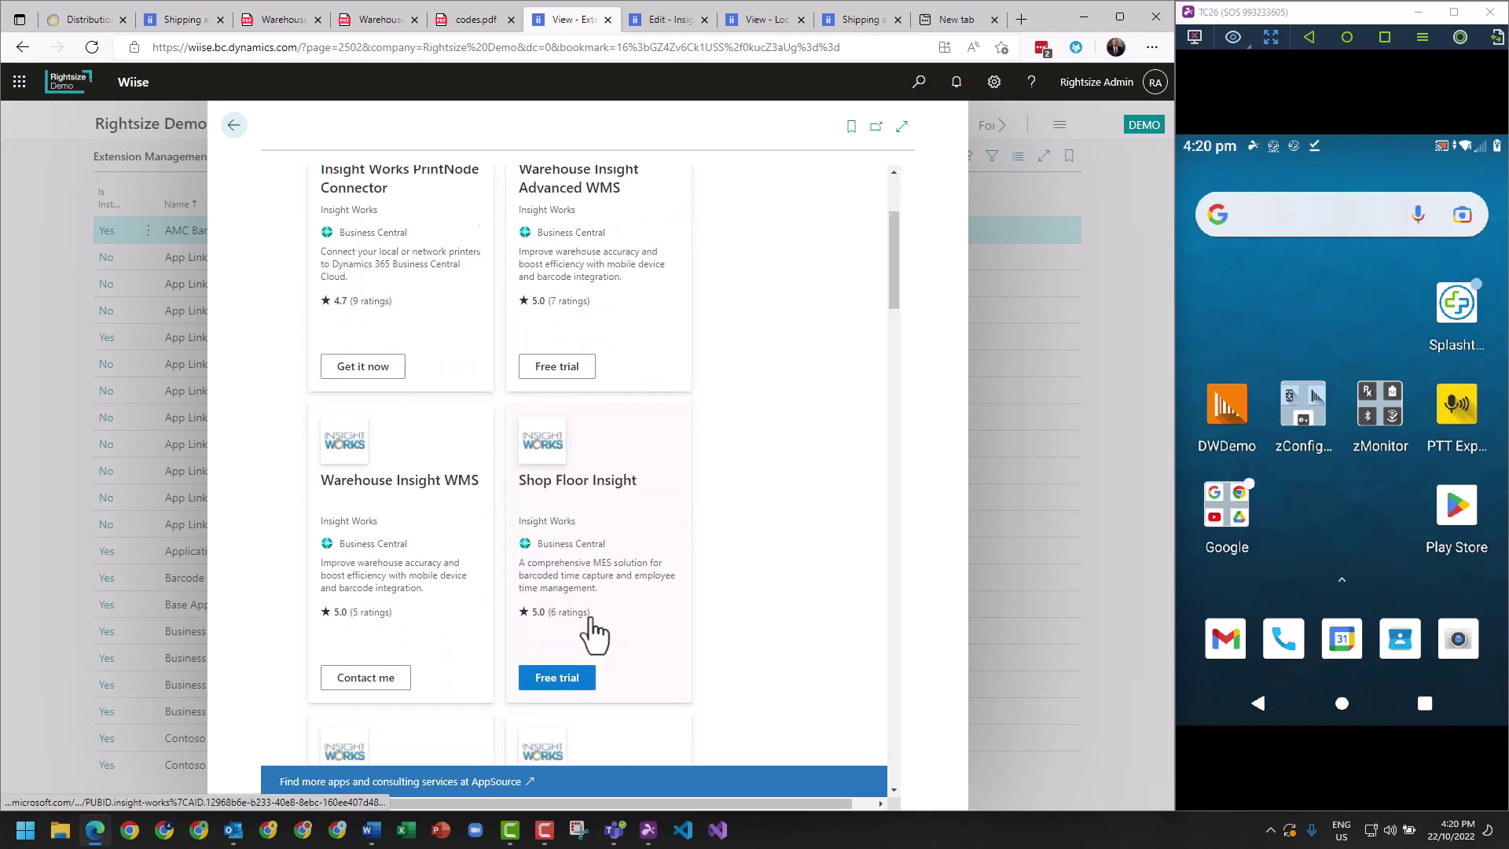
scroll(616, 640, up, 4)
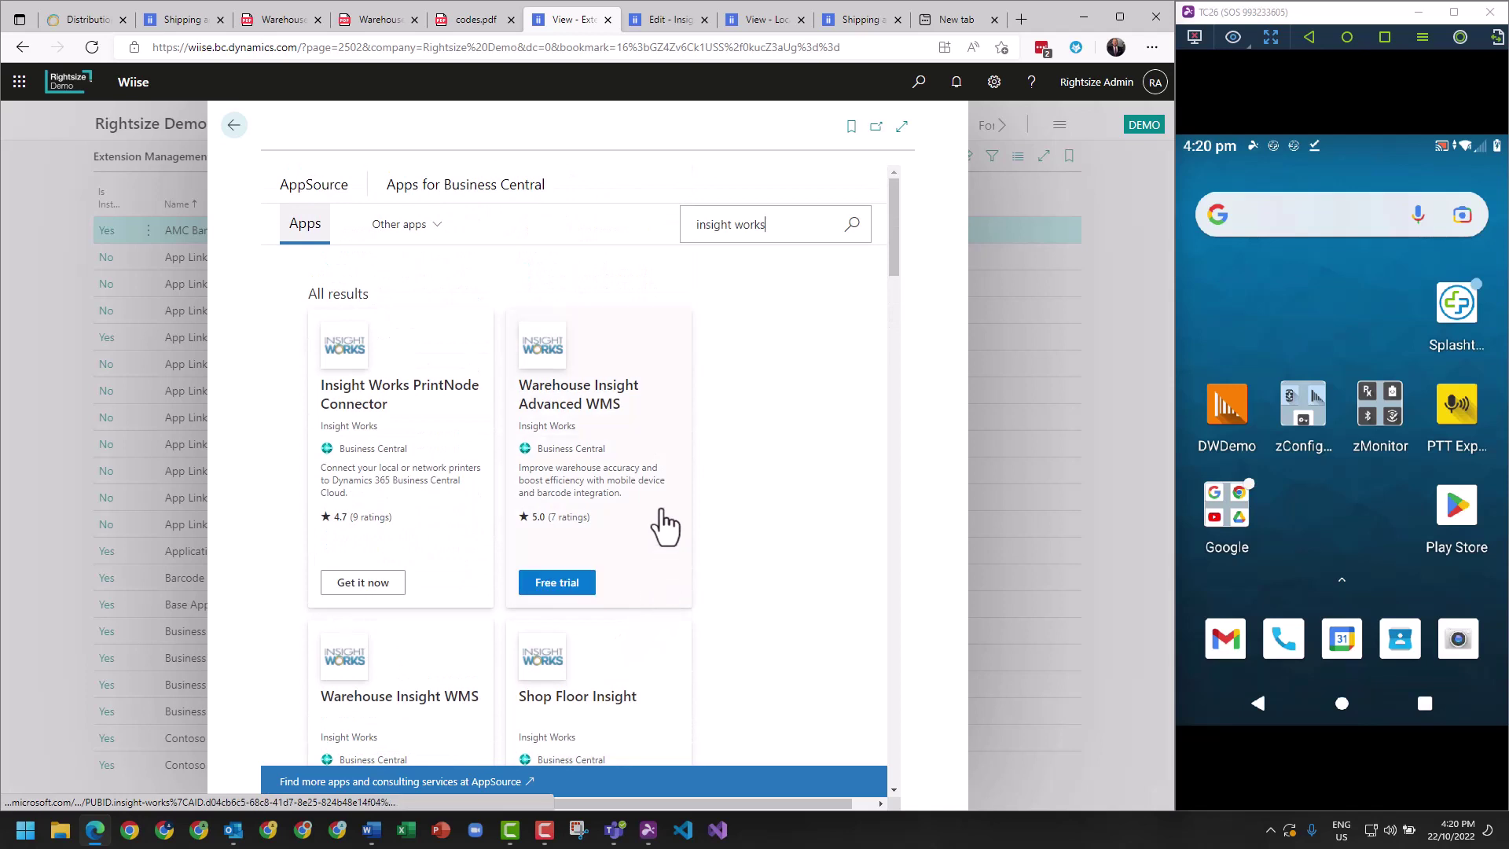
scroll(663, 515, down, 1)
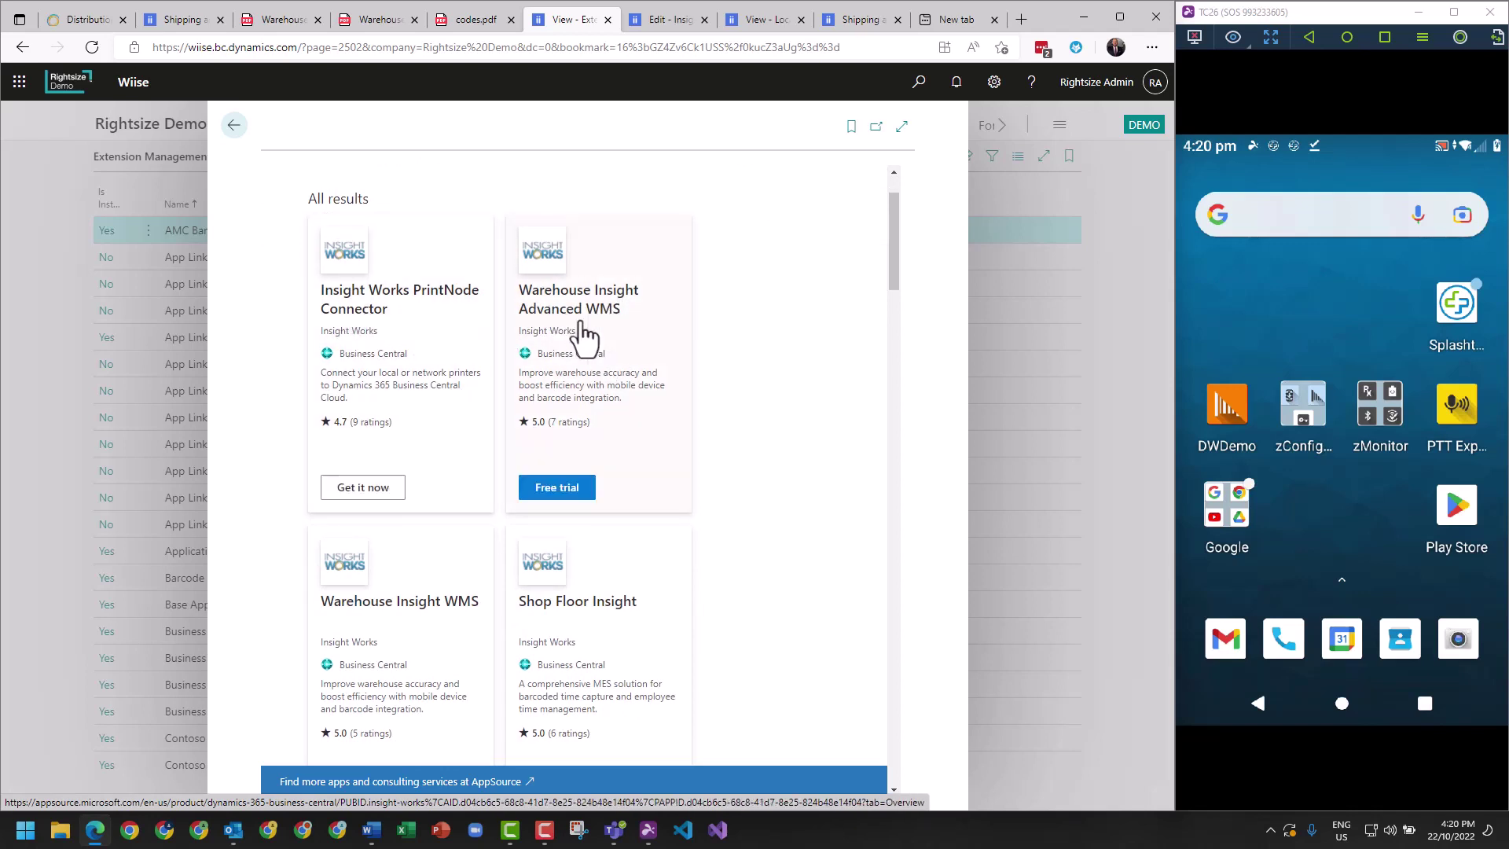
scroll(579, 353, down, 5)
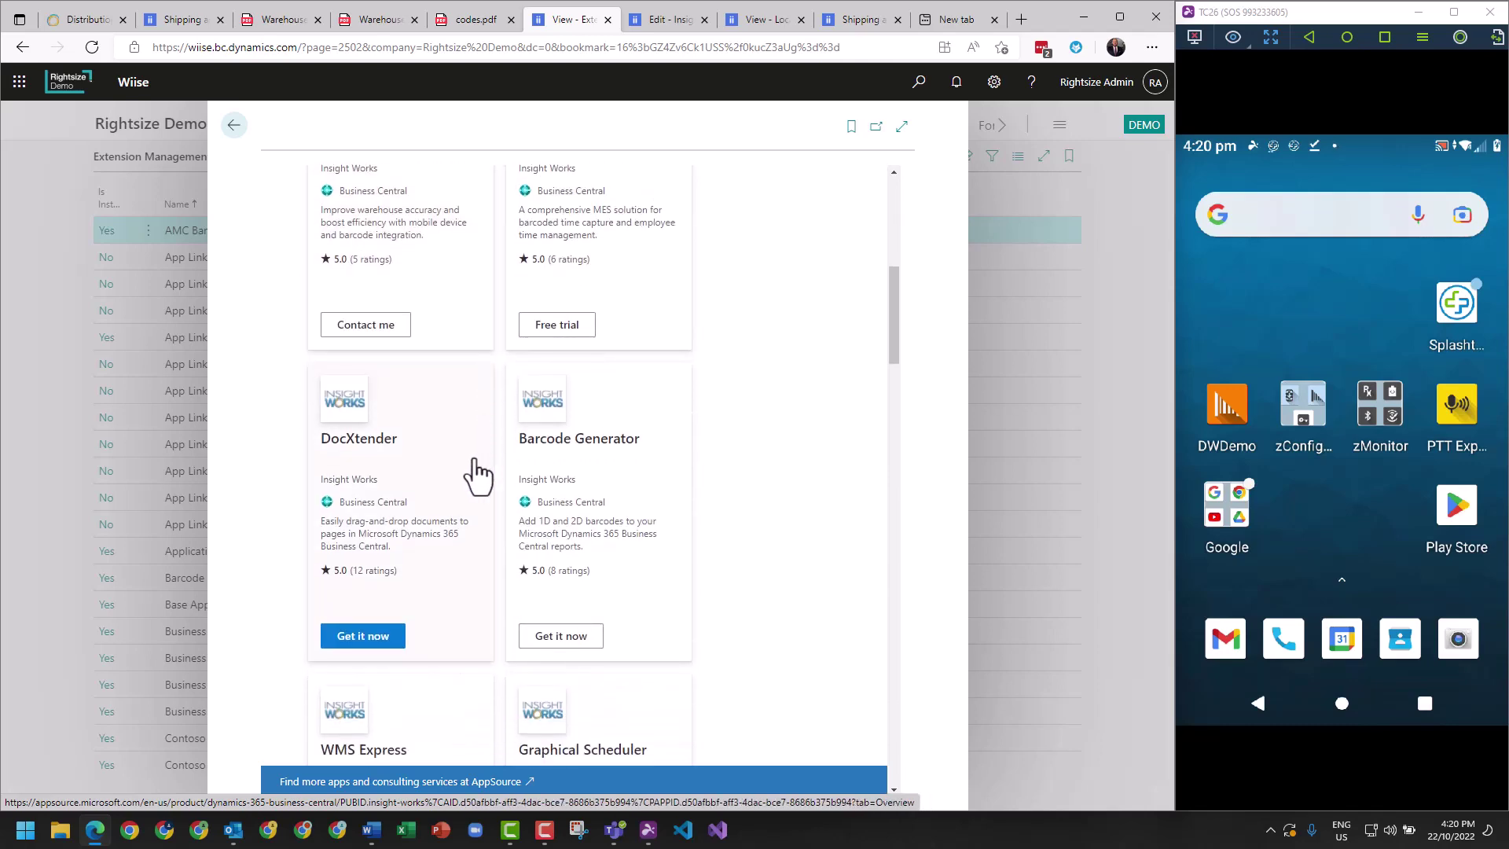
scroll(606, 539, down, 5)
scroll(618, 550, down, 4)
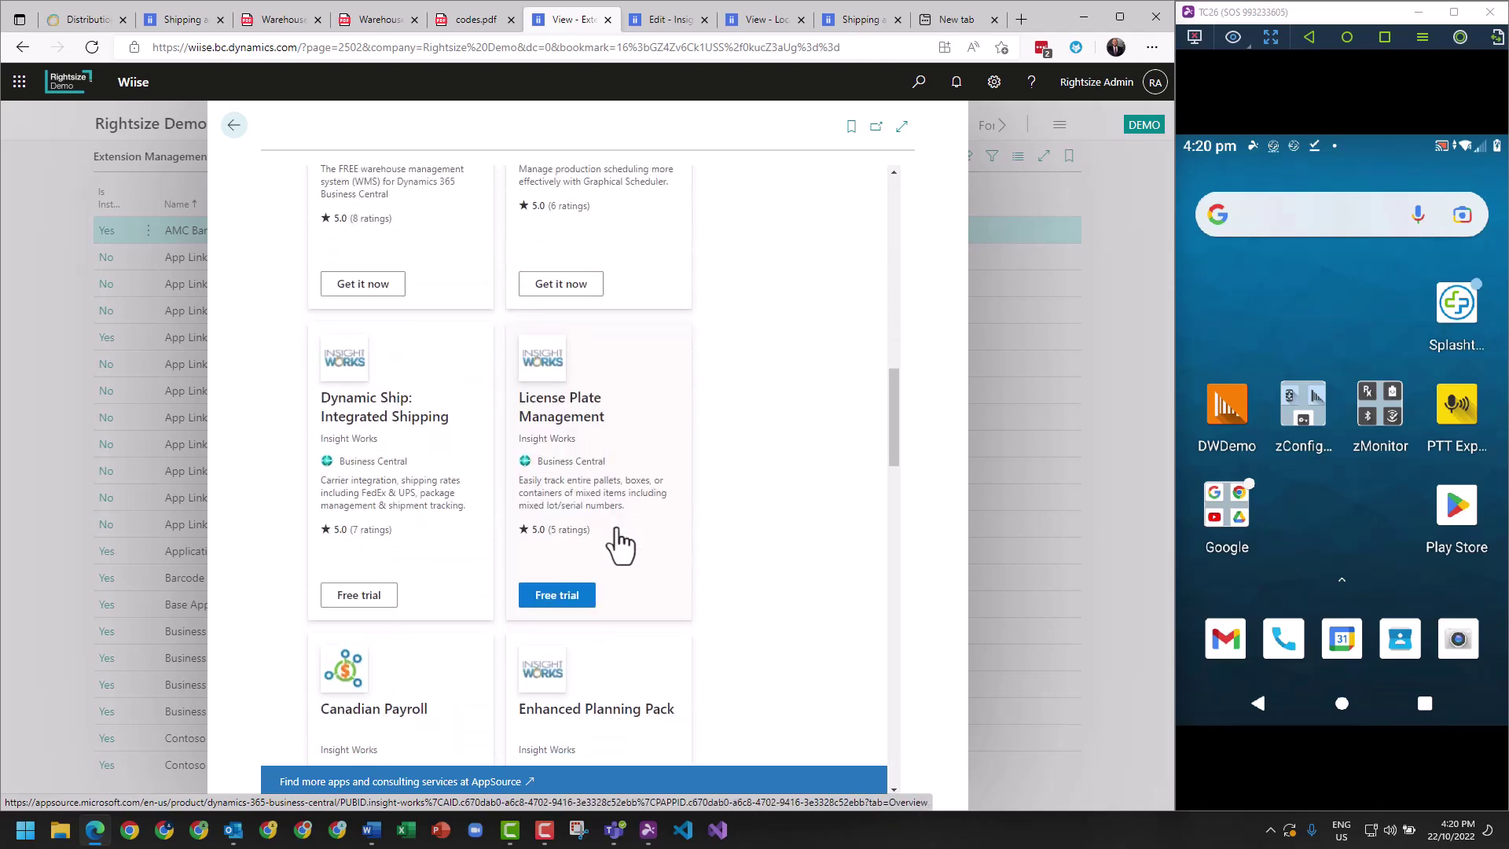
scroll(393, 476, up, 15)
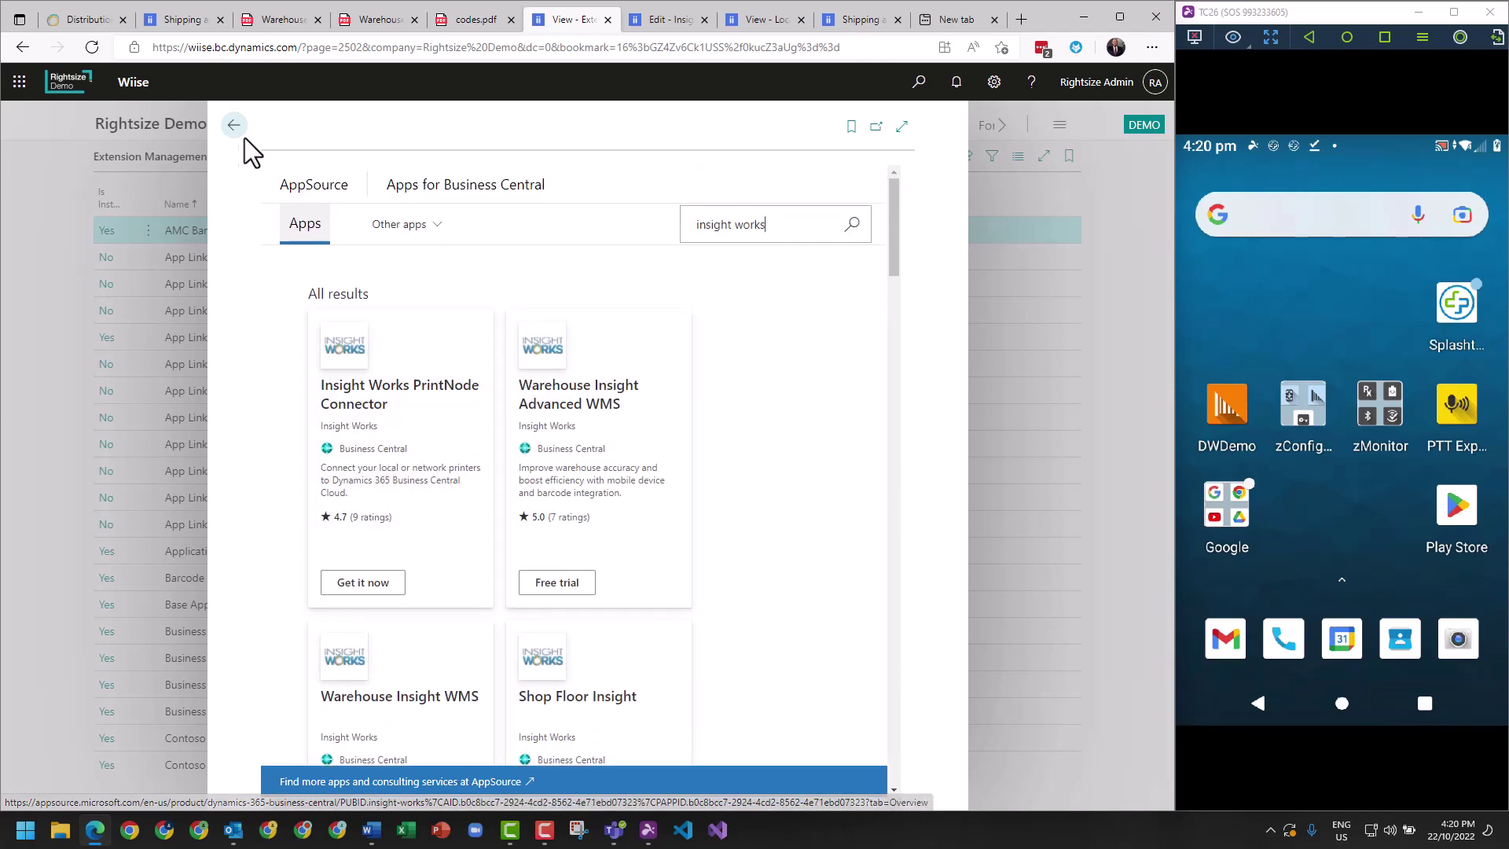
- Show the Insight Works Registration page listing the seven registered Insight Works extensions
click(659, 22)
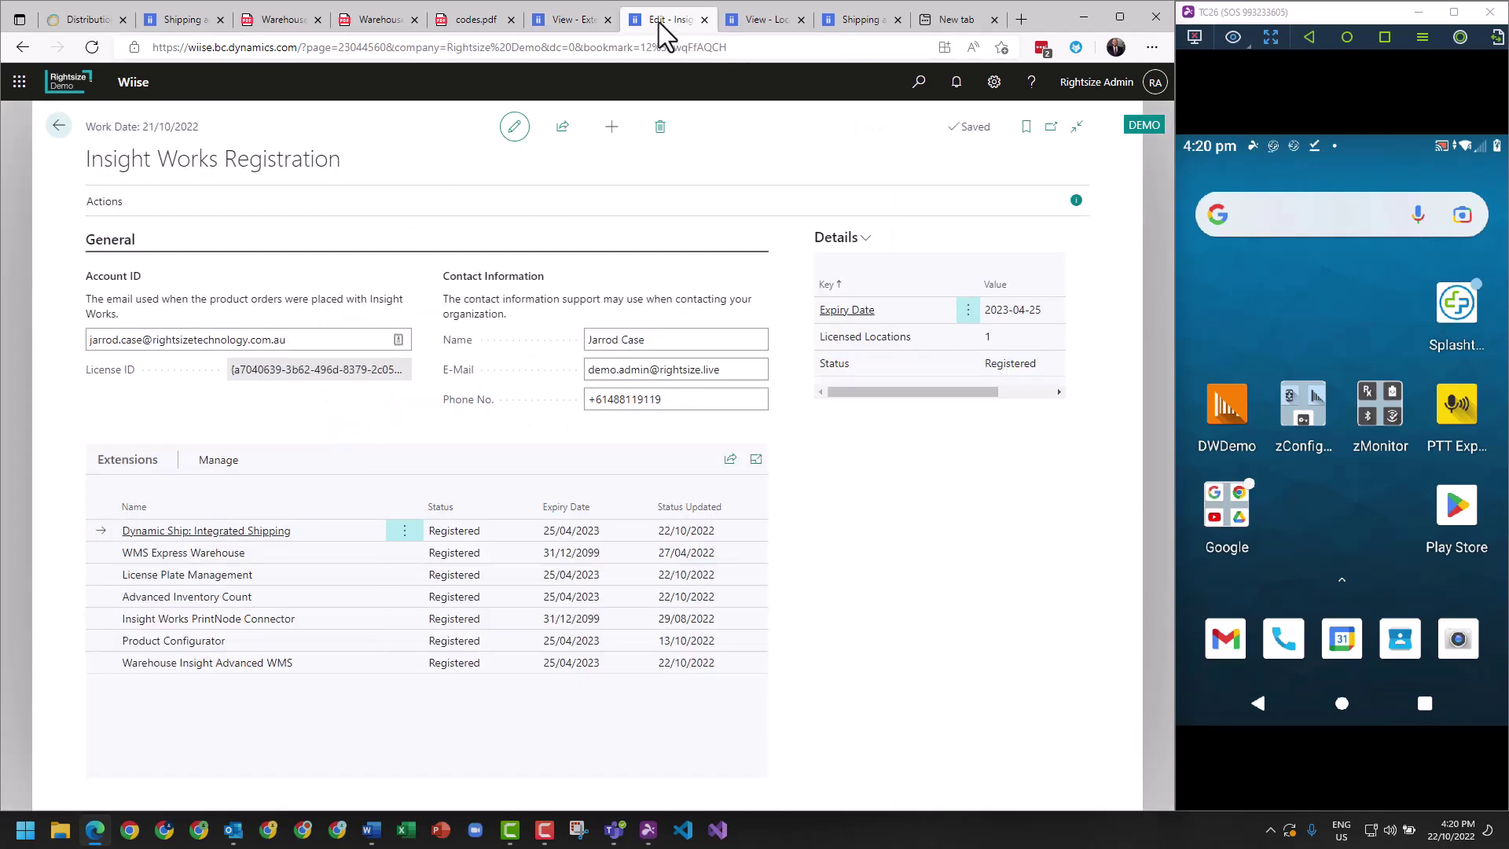
click(919, 83)
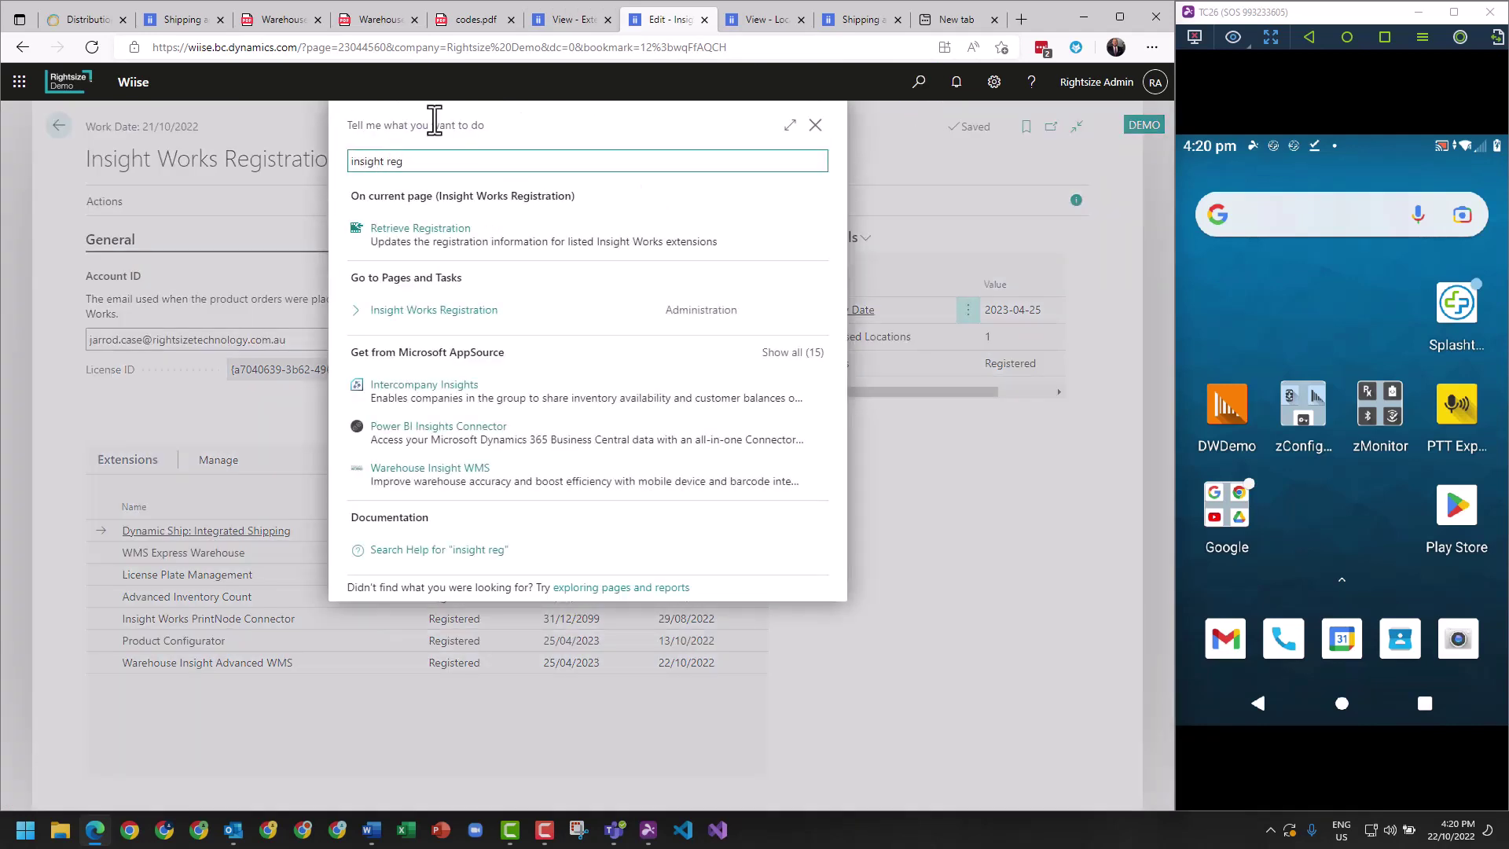
click(813, 125)
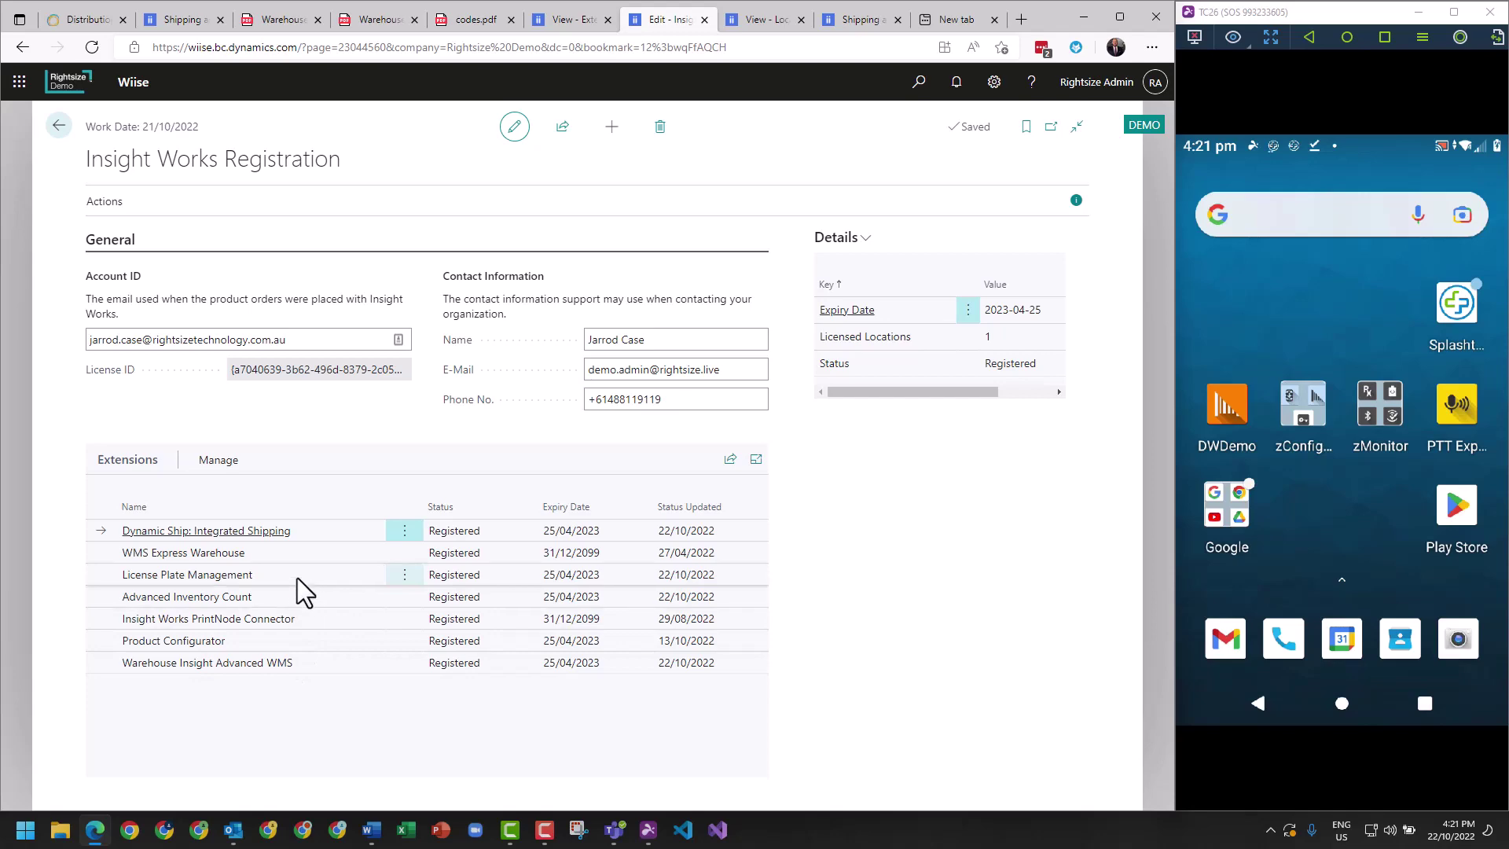
- Rerun the Warehouse Insight Advanced WMS guide from Assisted Setup and accept the terms
click(310, 665)
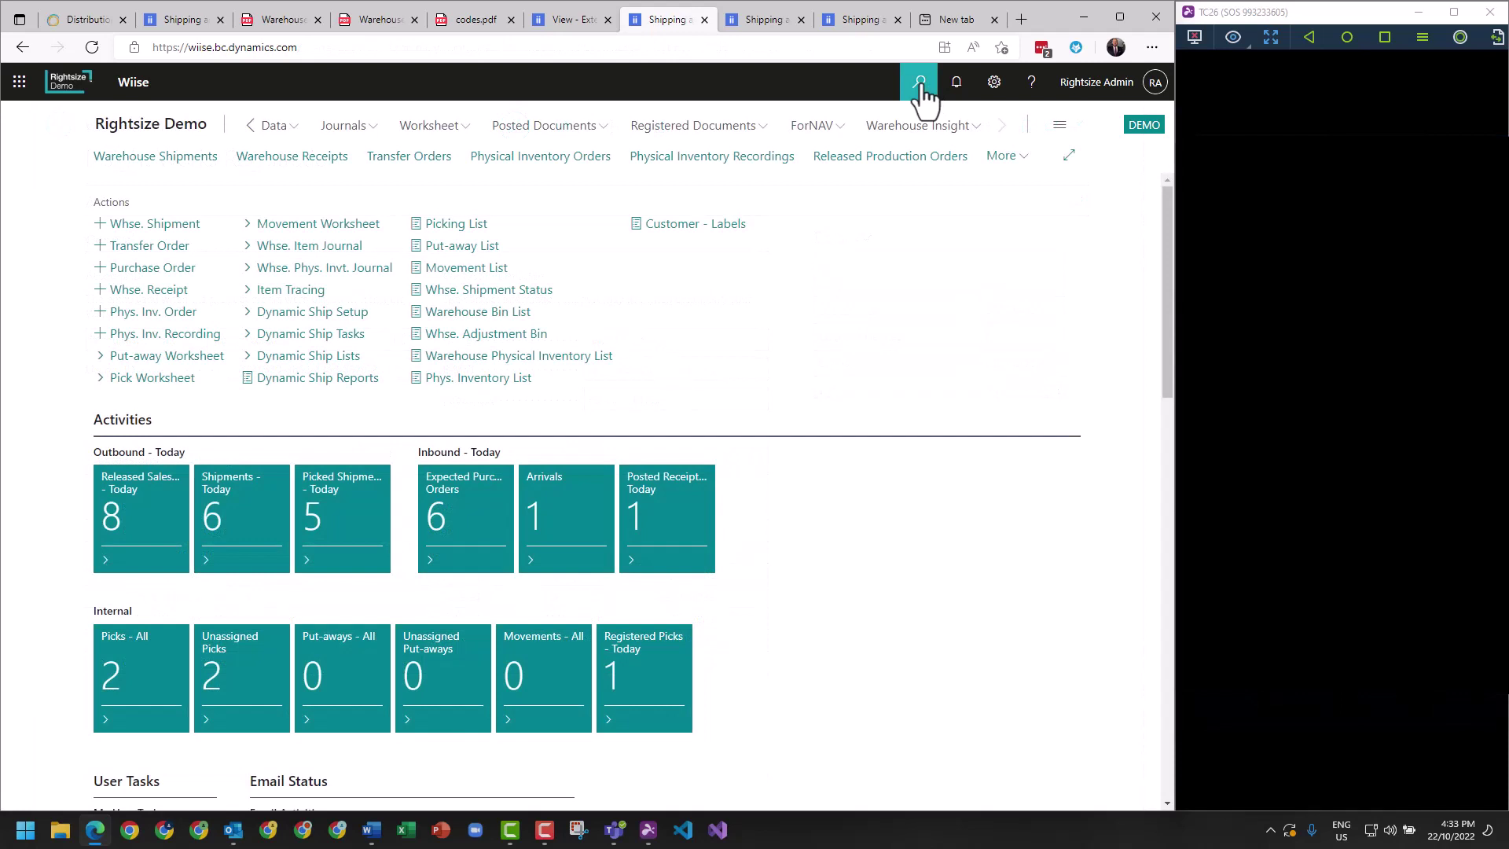
click(922, 87)
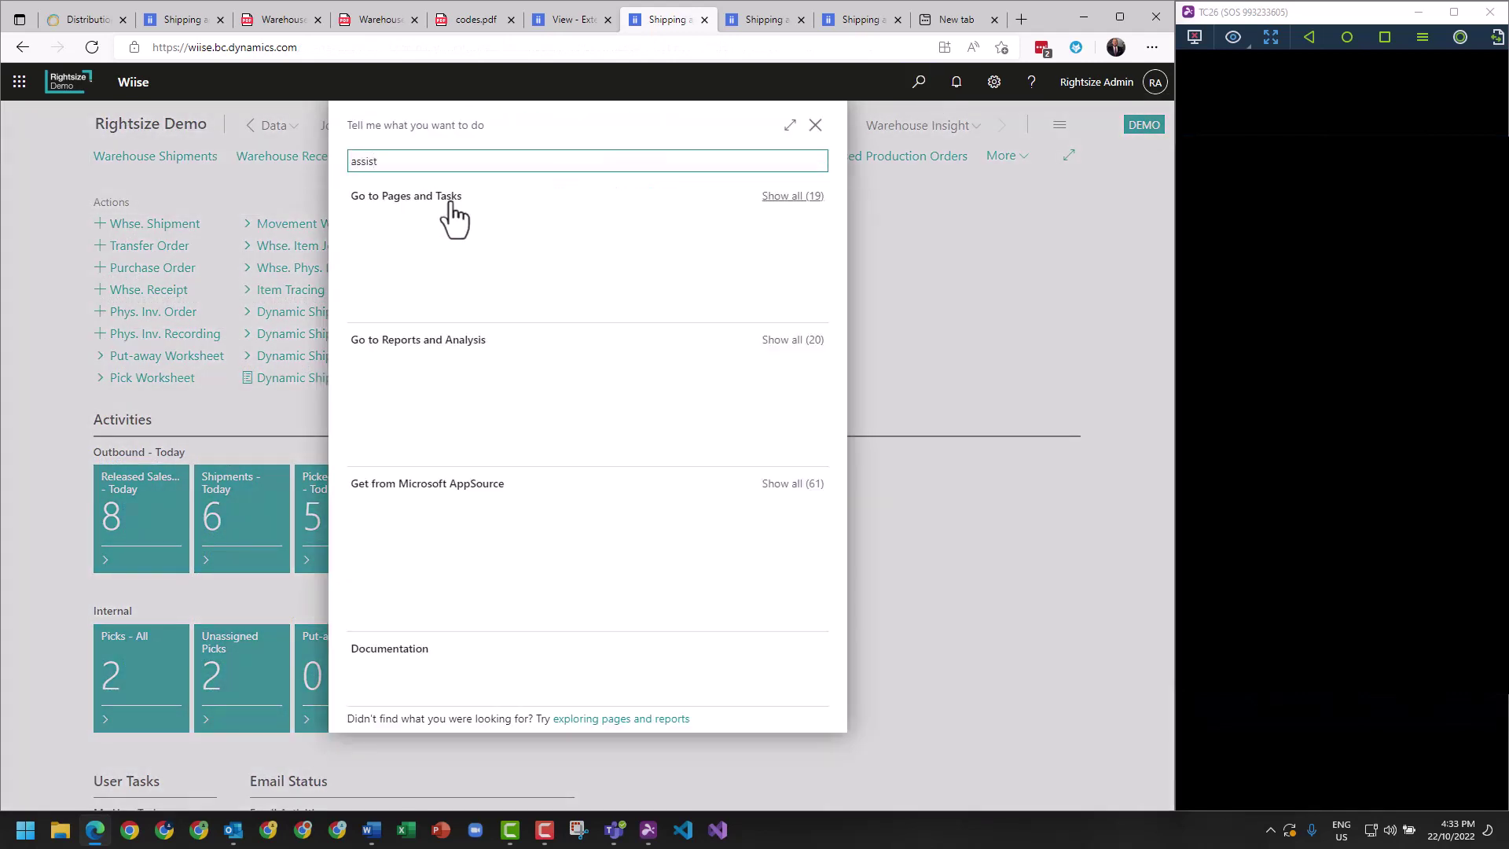
click(406, 235)
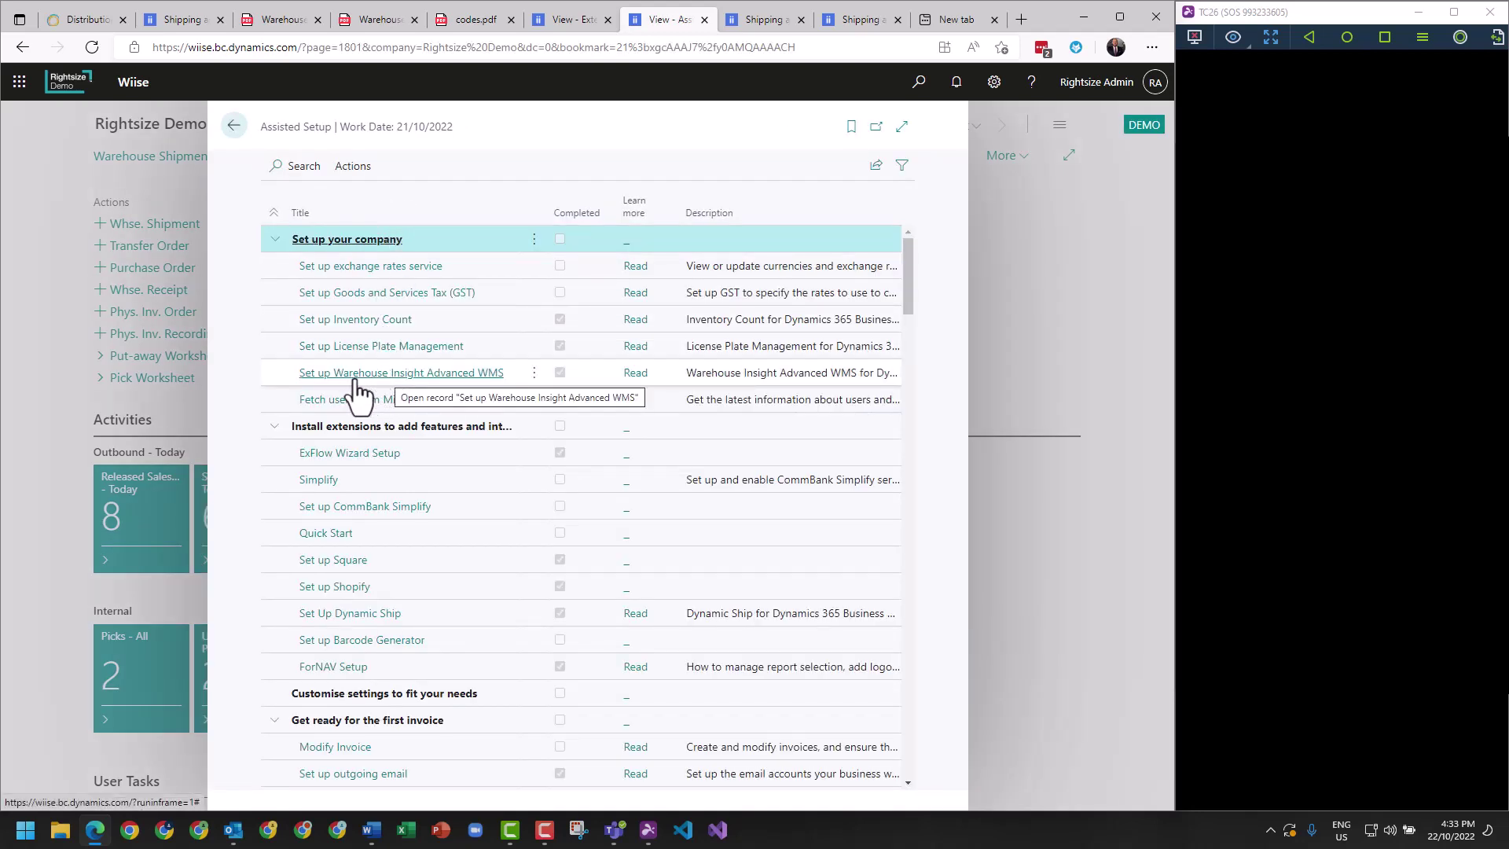
click(425, 378)
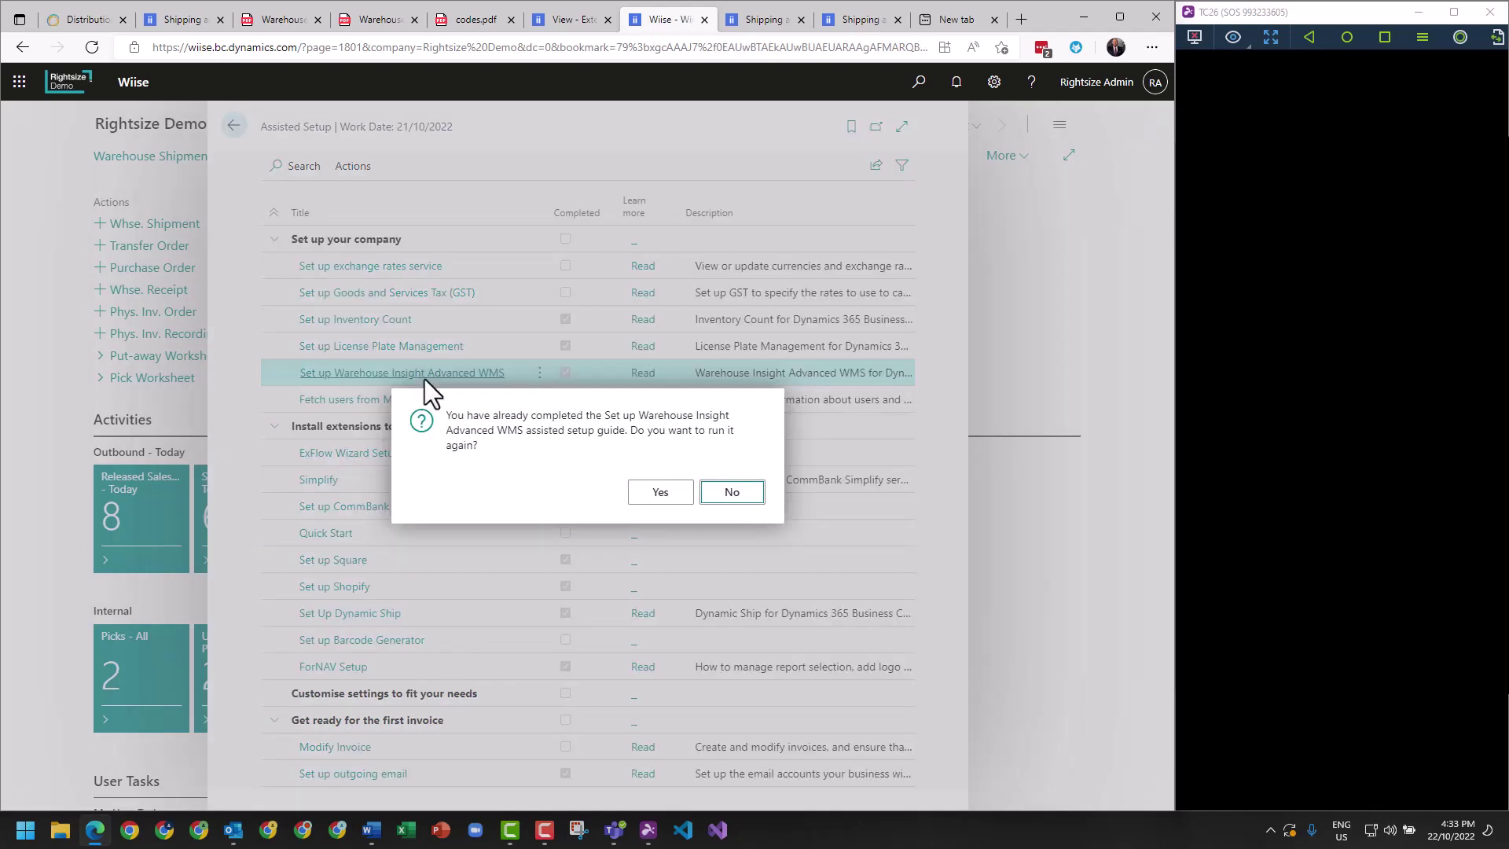
click(643, 493)
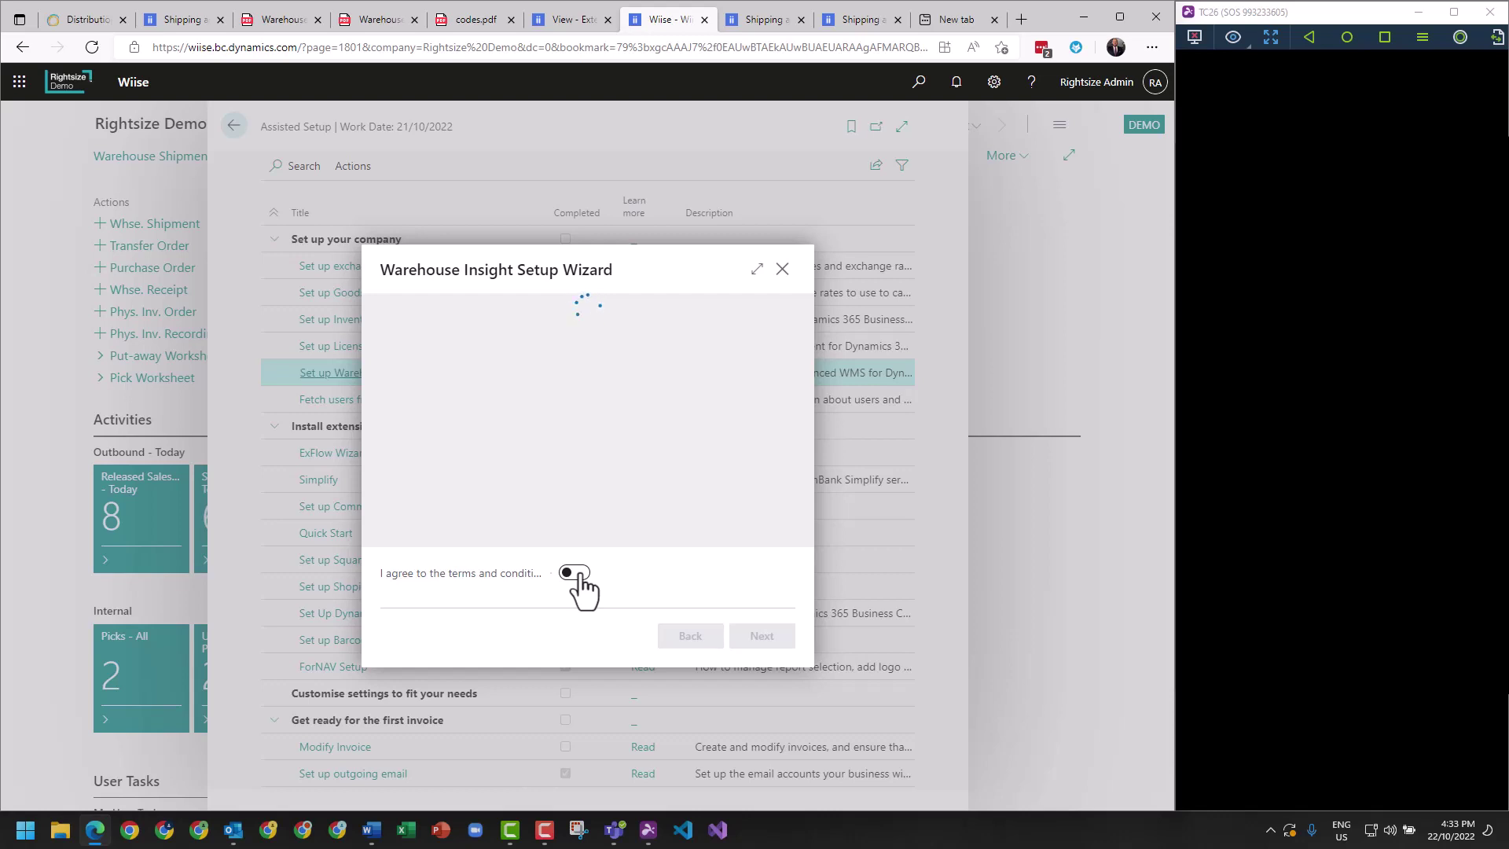
click(576, 572)
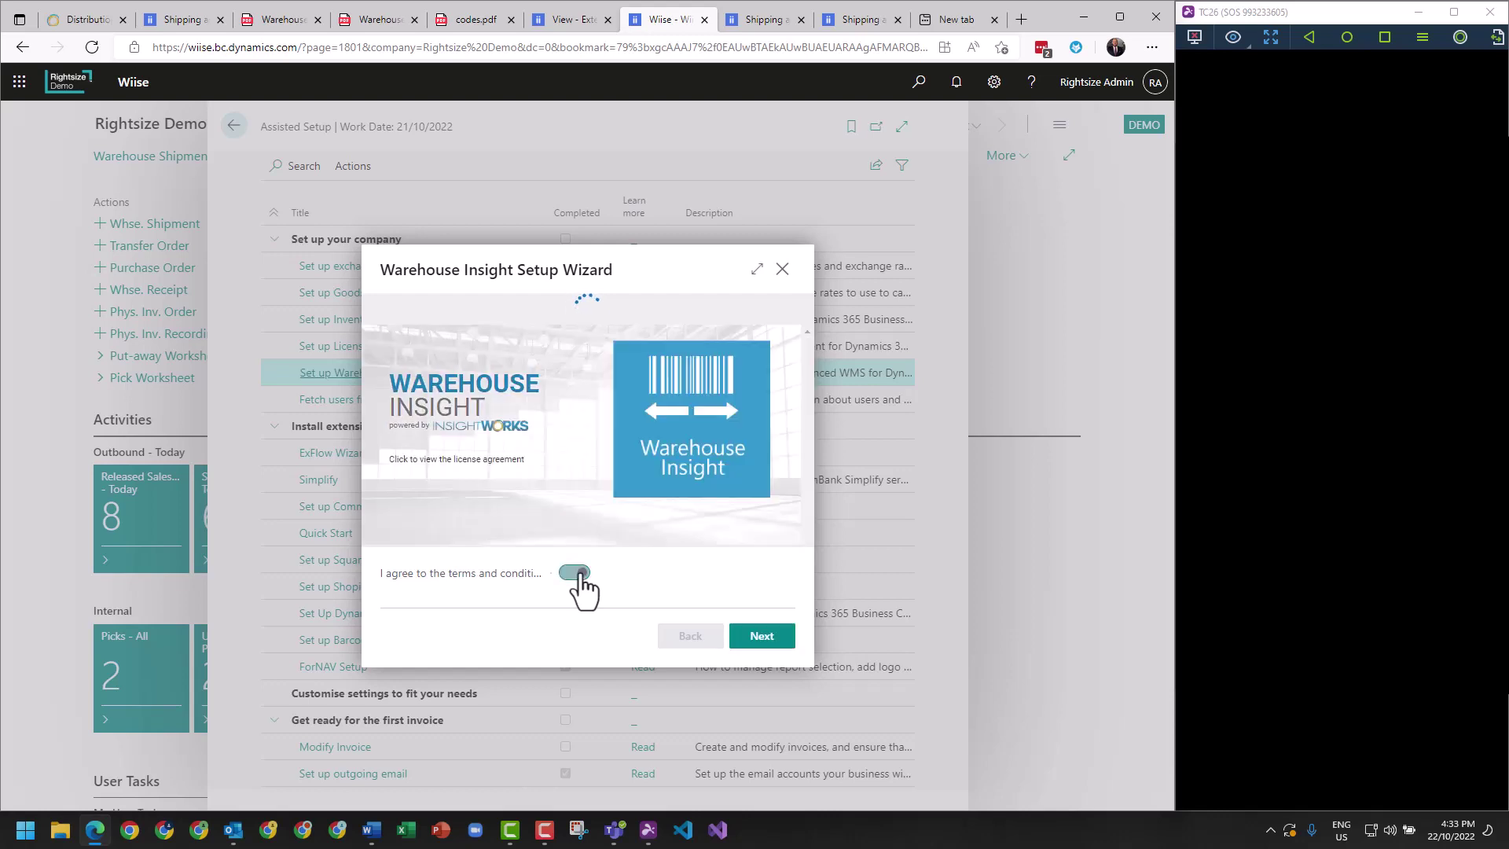
click(795, 638)
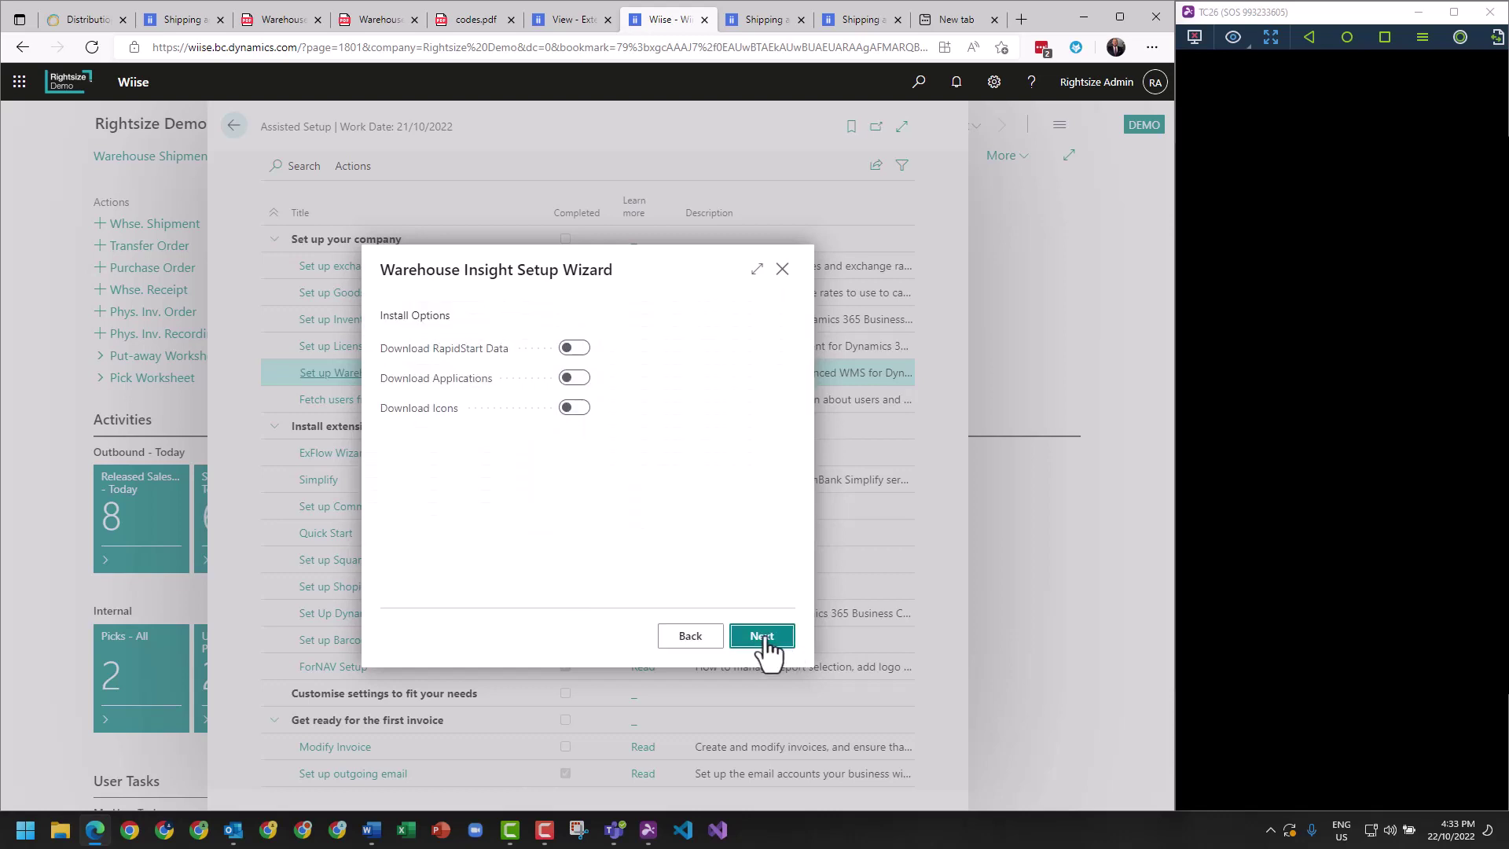
- Turn on RapidStart Data, Applications and Icons downloads, then advance past the language and registration pages
click(578, 349)
click(576, 379)
click(576, 408)
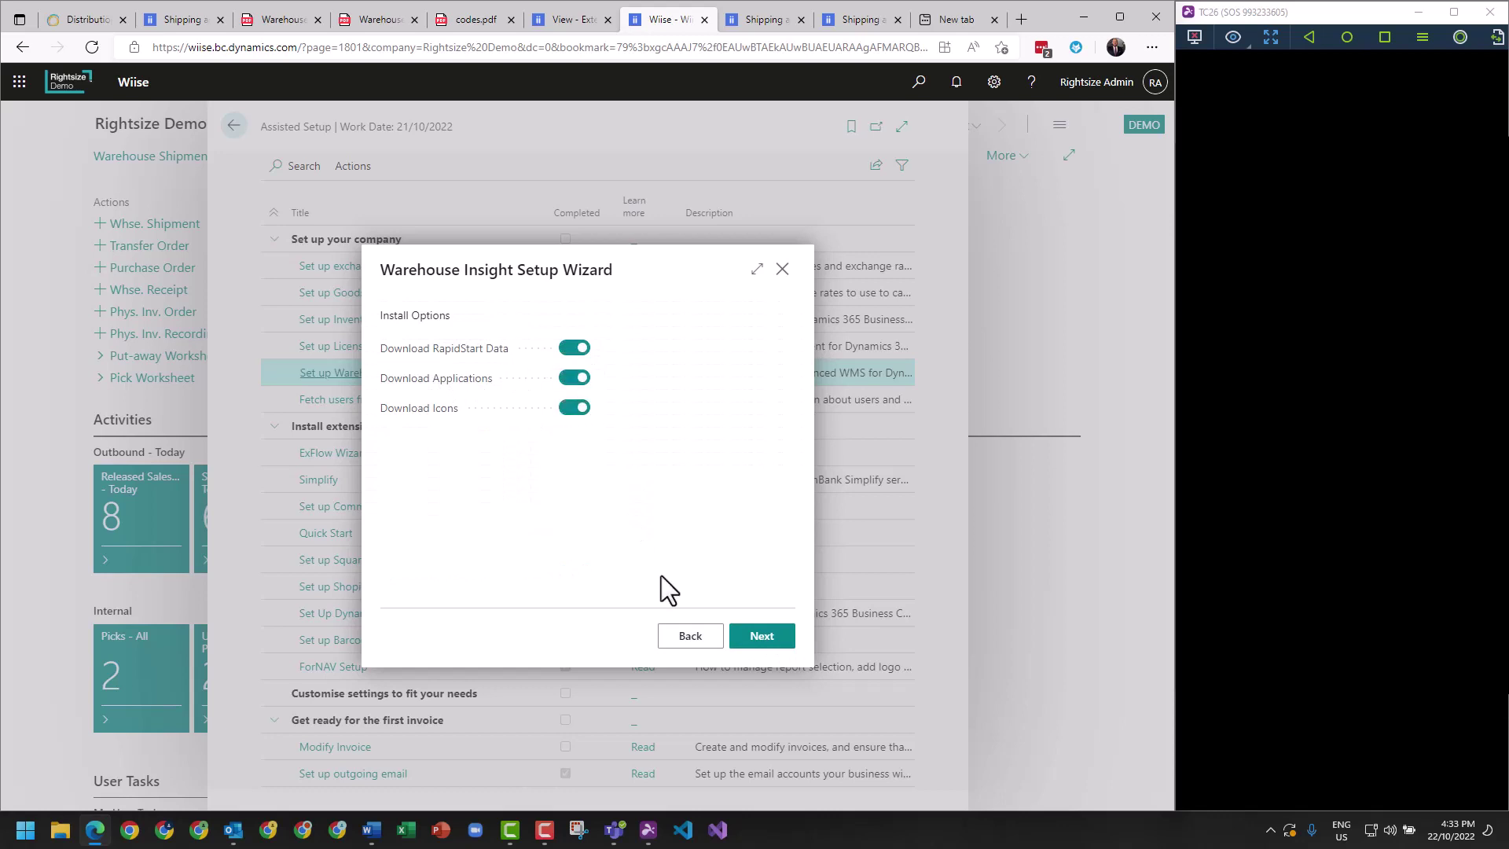
click(758, 640)
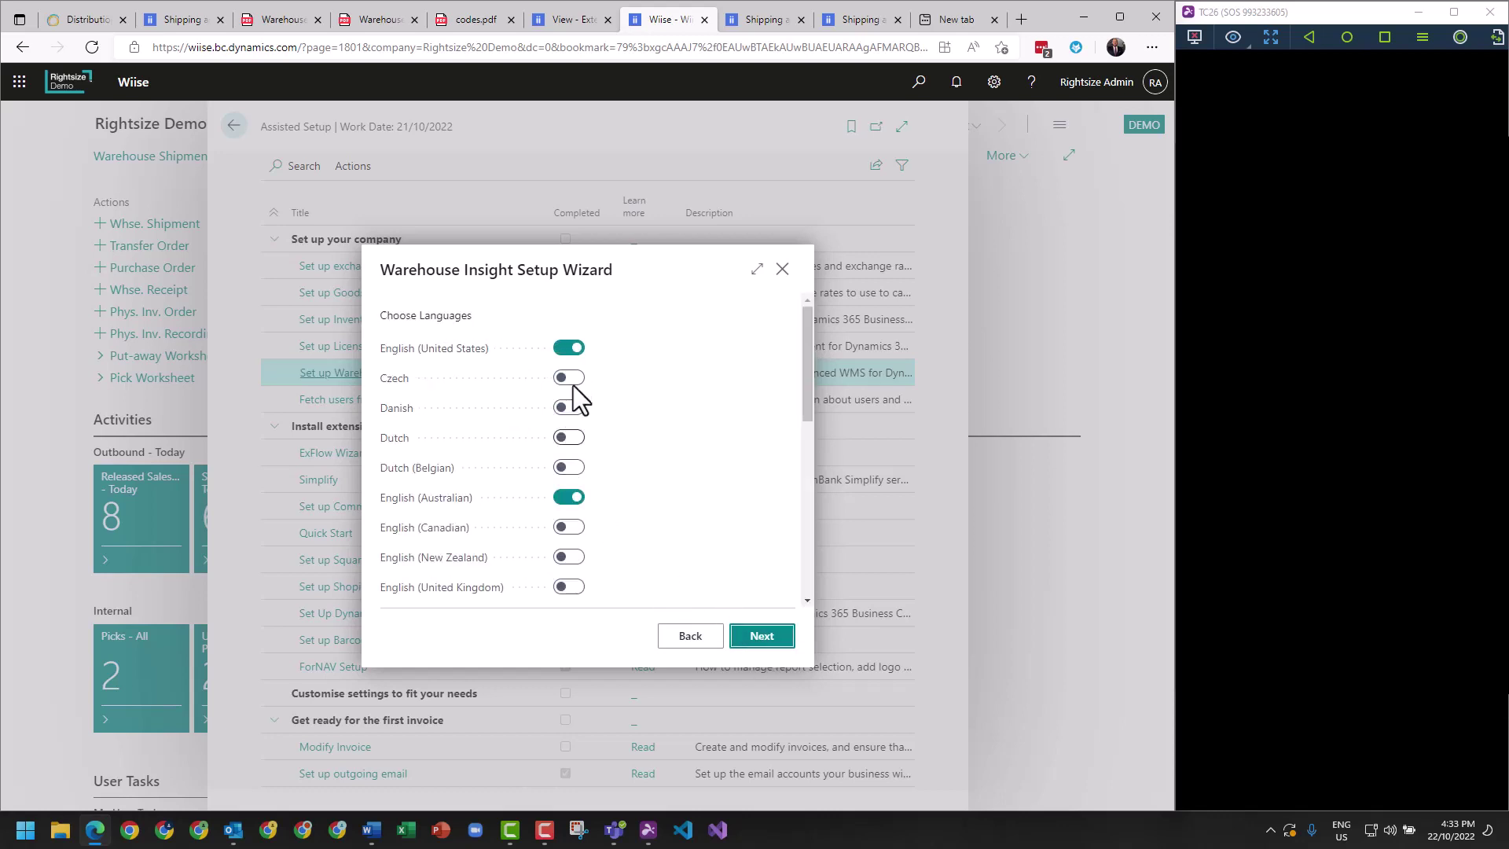
click(759, 638)
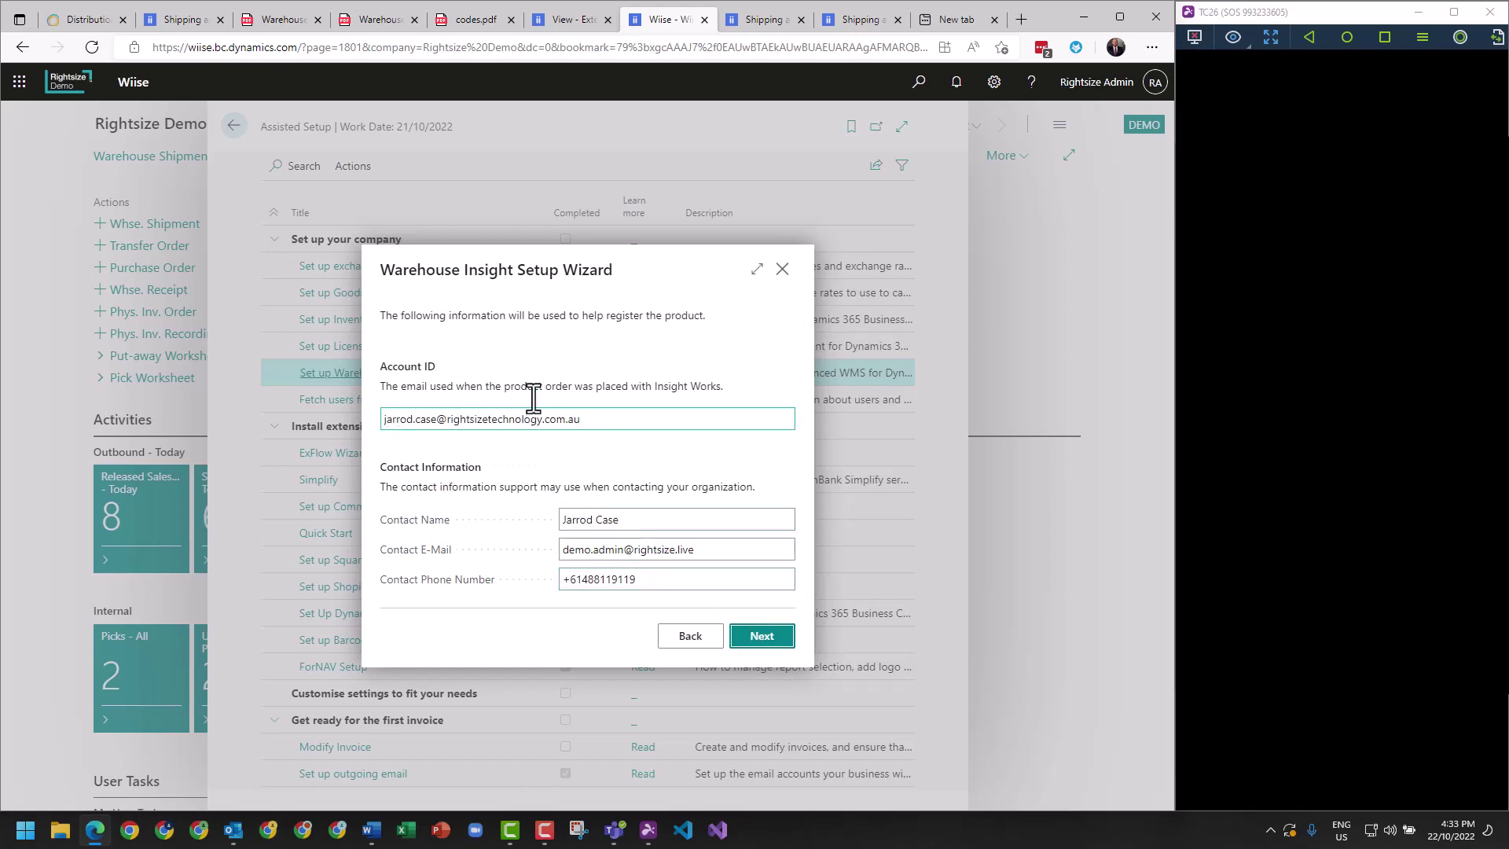
click(770, 642)
- Set the scanner configuration to location DEMO with the admin user and continue
click(656, 350)
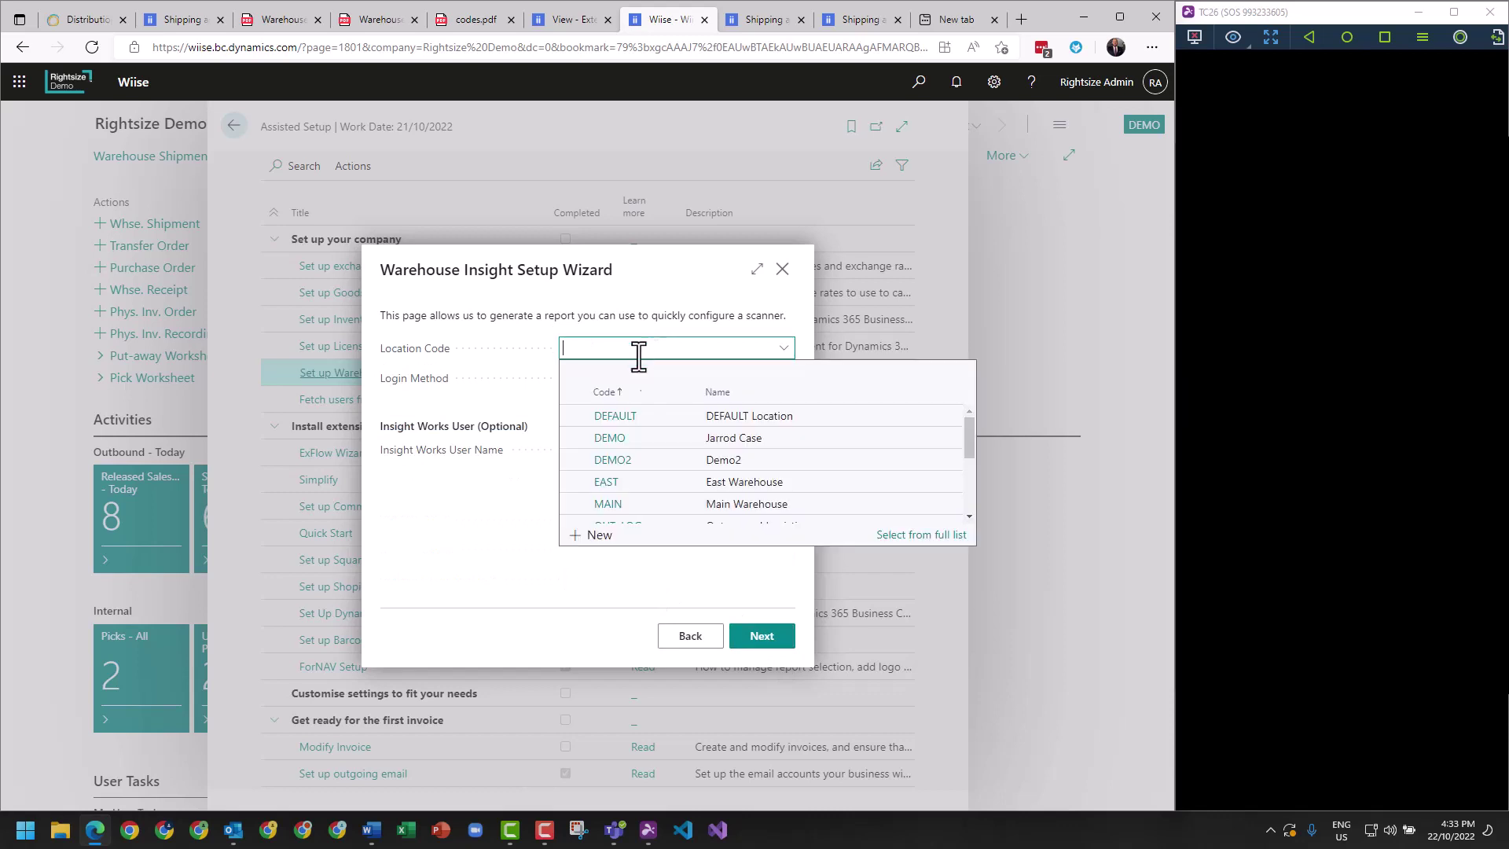
click(609, 421)
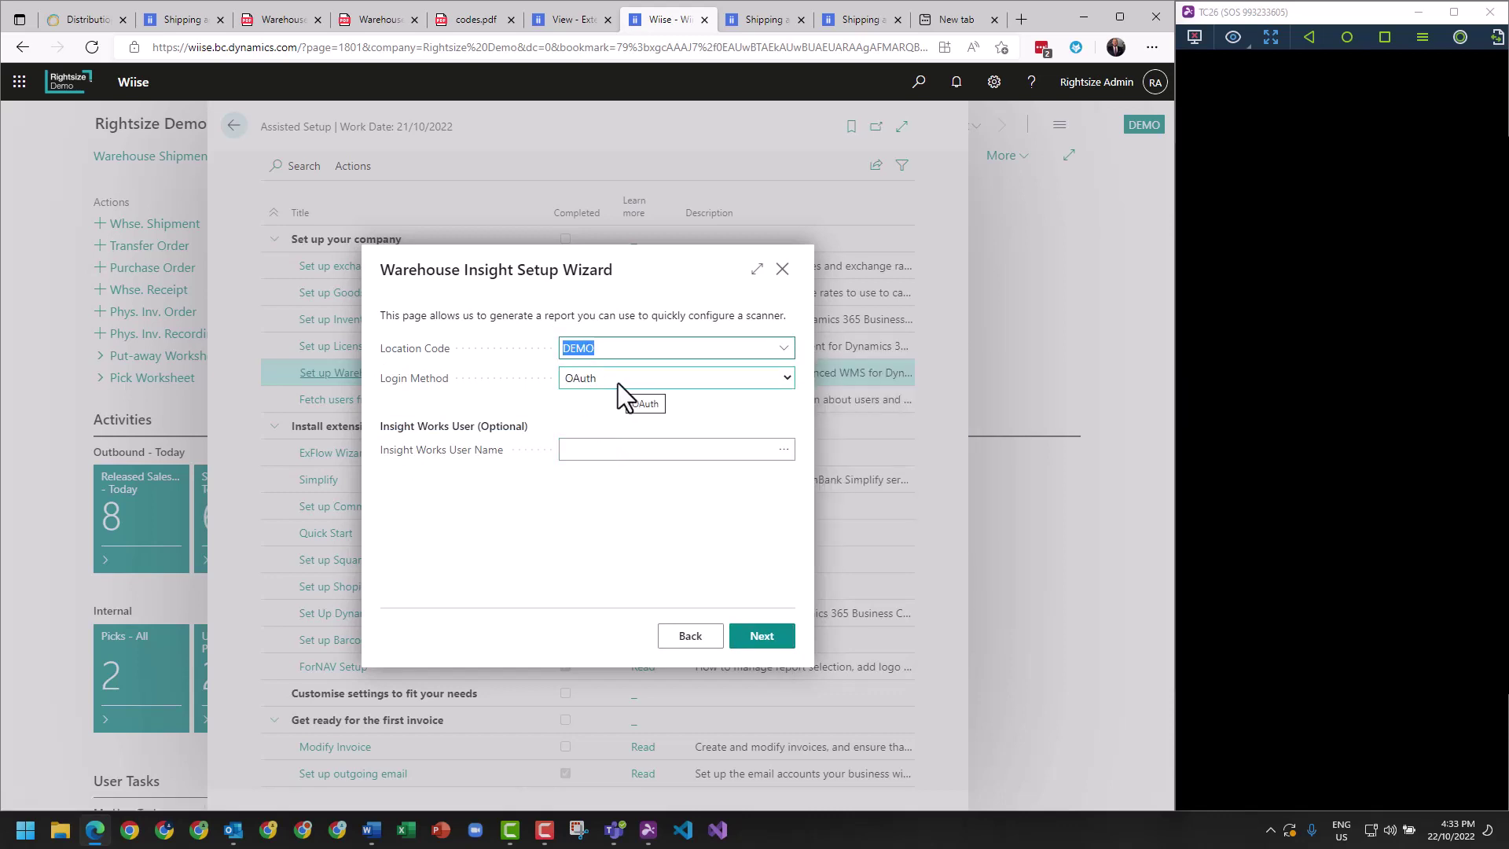
click(607, 449)
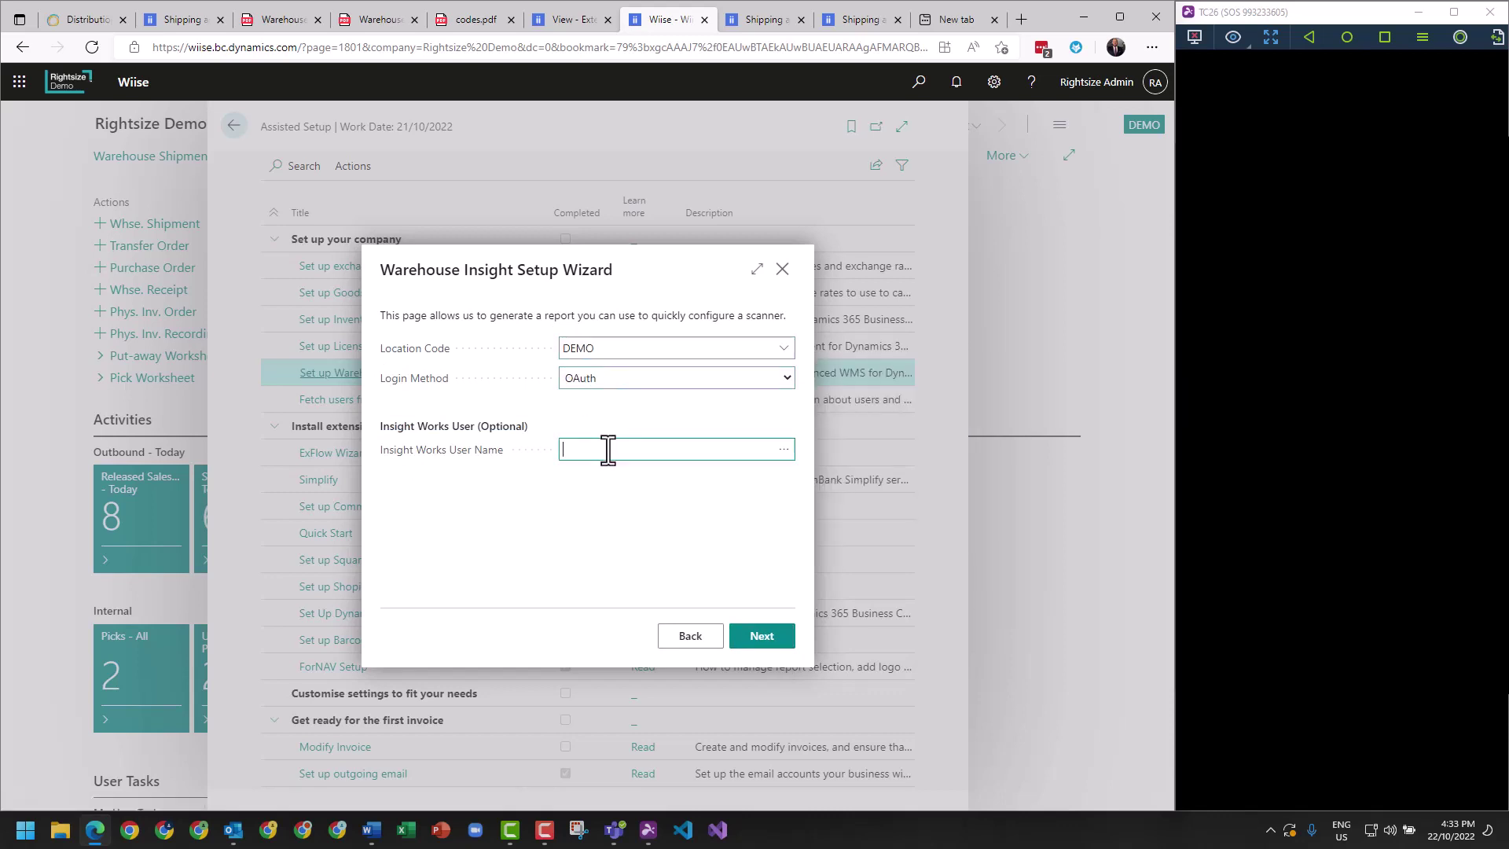
click(784, 451)
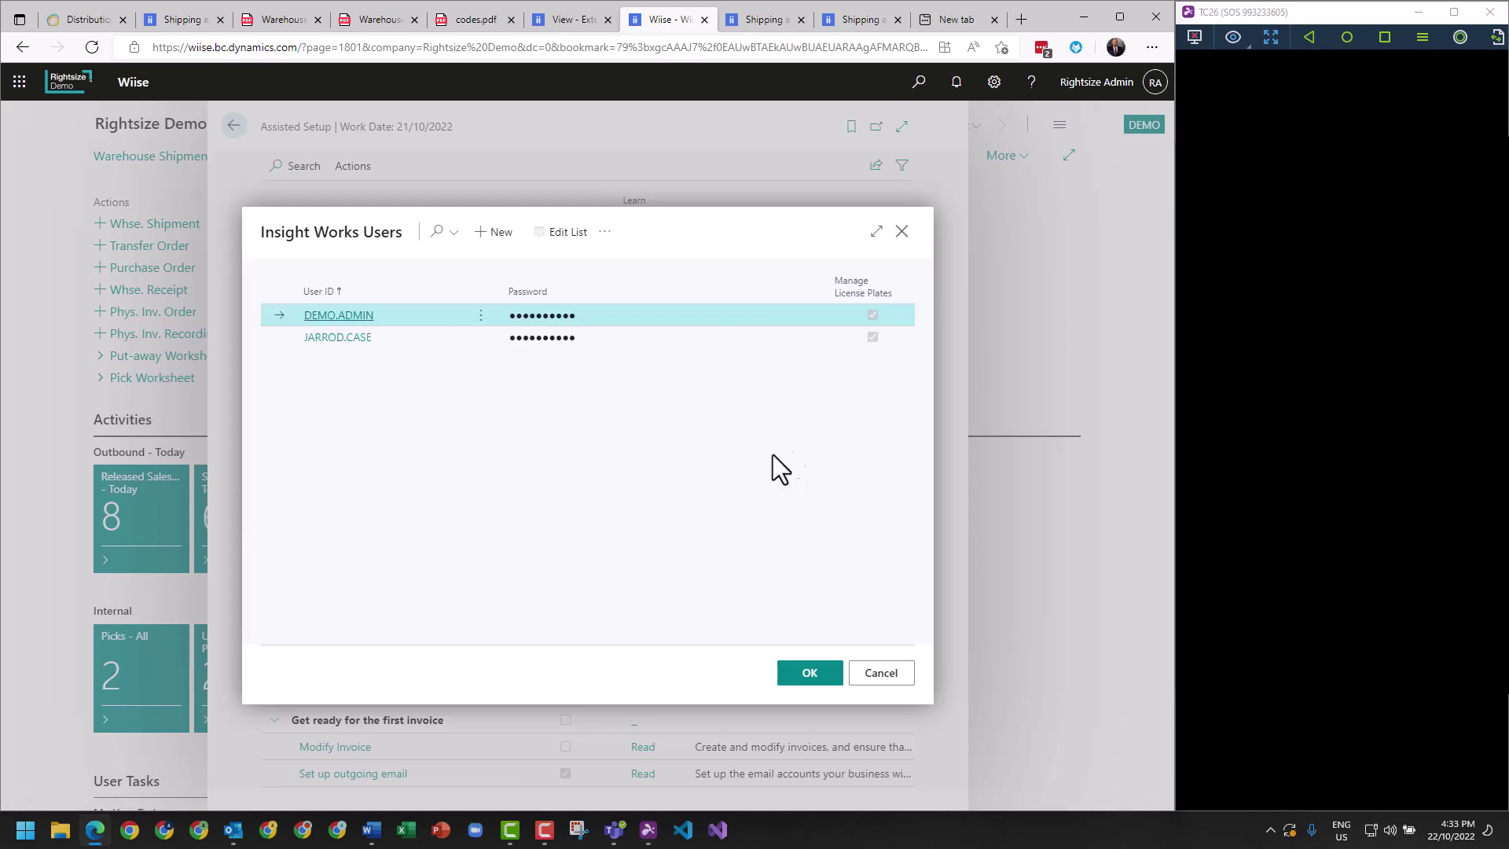
click(339, 316)
click(762, 638)
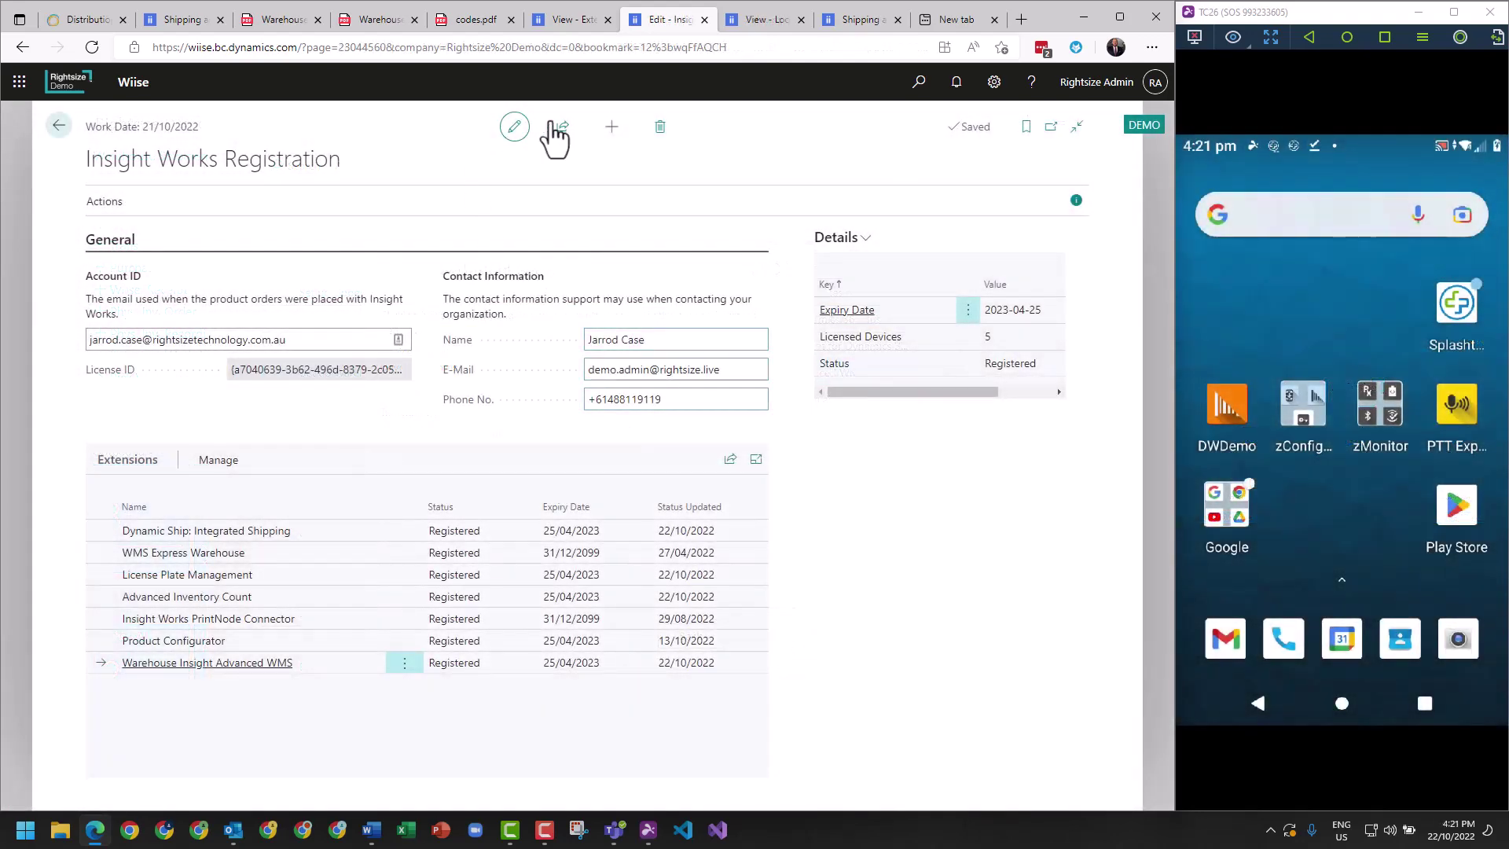
- Open the DEMO location card, review its bins such as REC and SHIP, then return to Locations
click(763, 22)
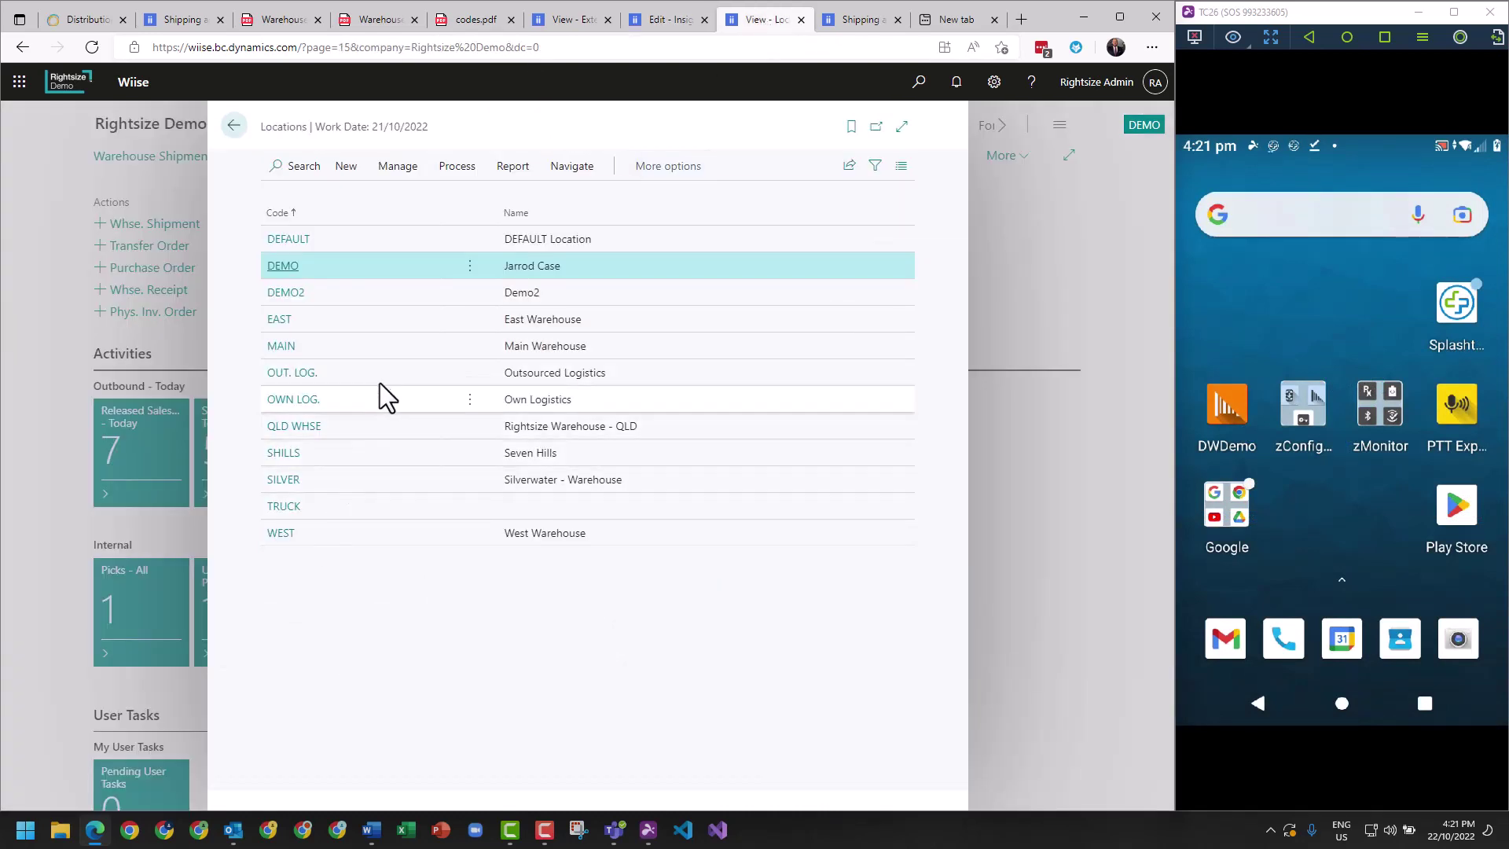
click(289, 268)
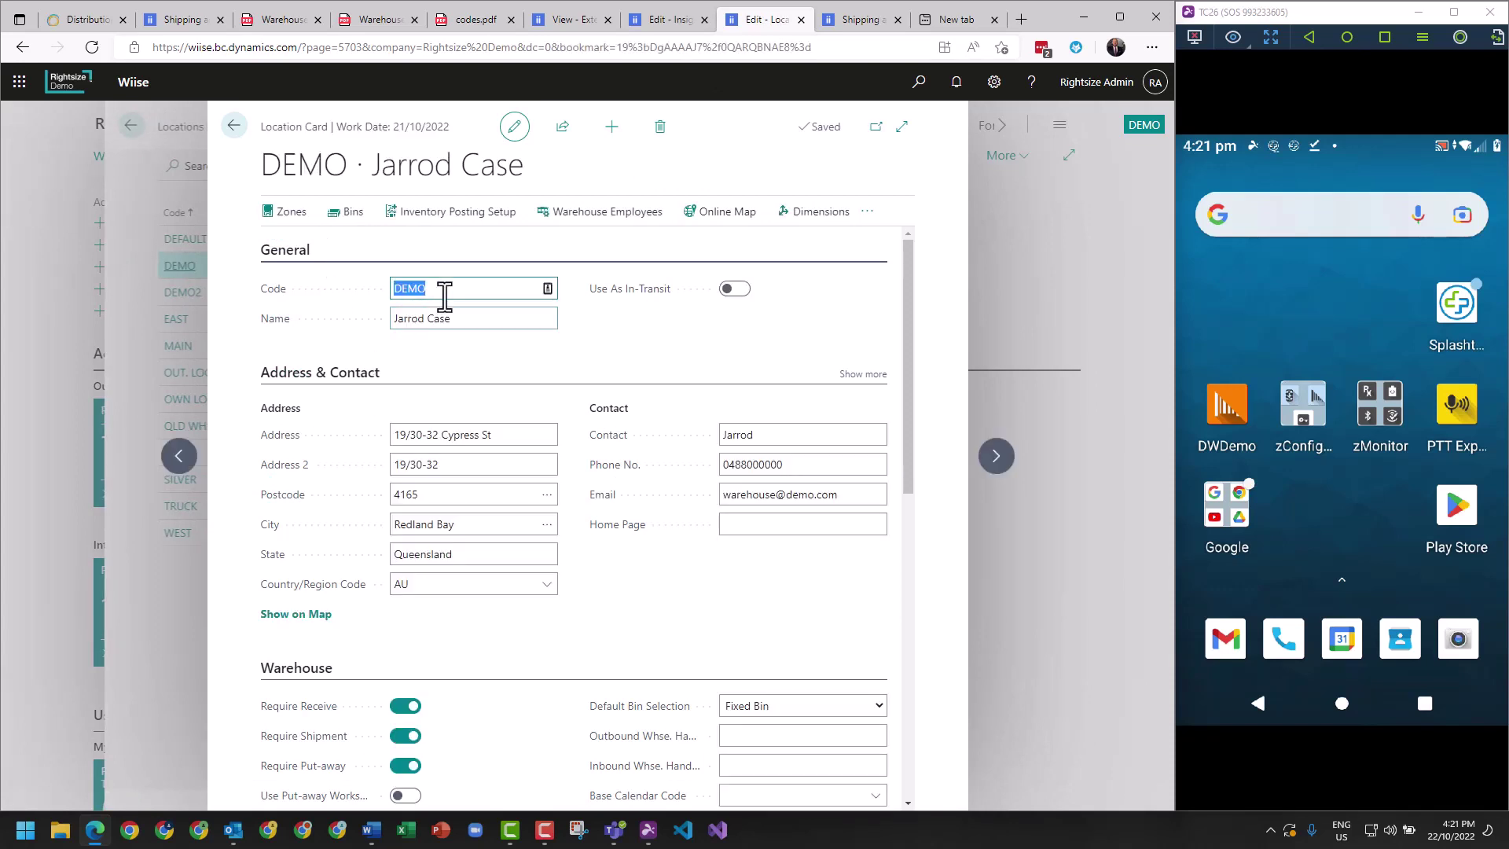
scroll(447, 597, down, 3)
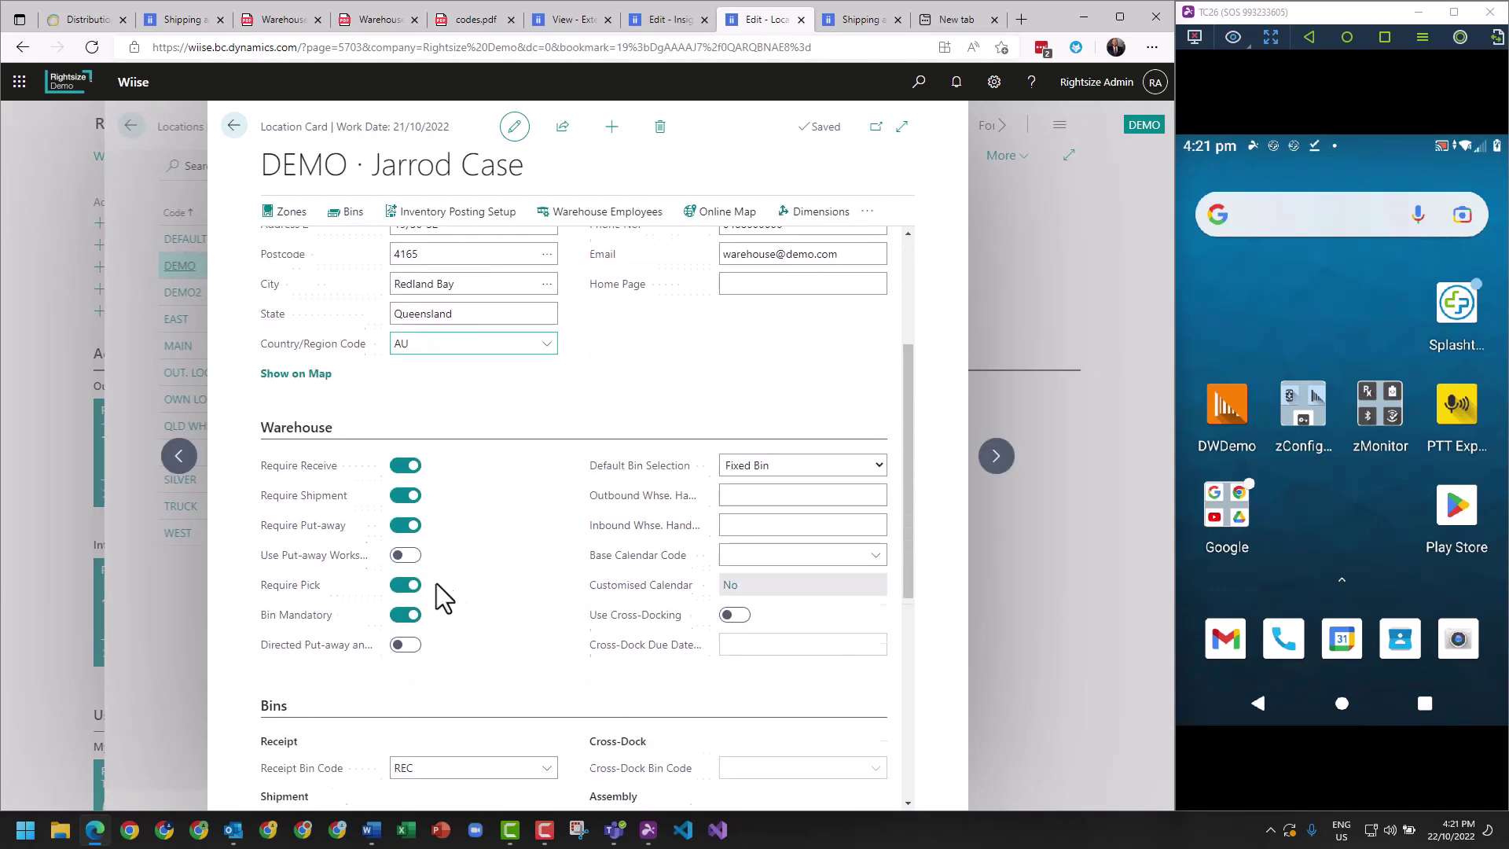
scroll(456, 542, up, 3)
scroll(507, 487, down, 8)
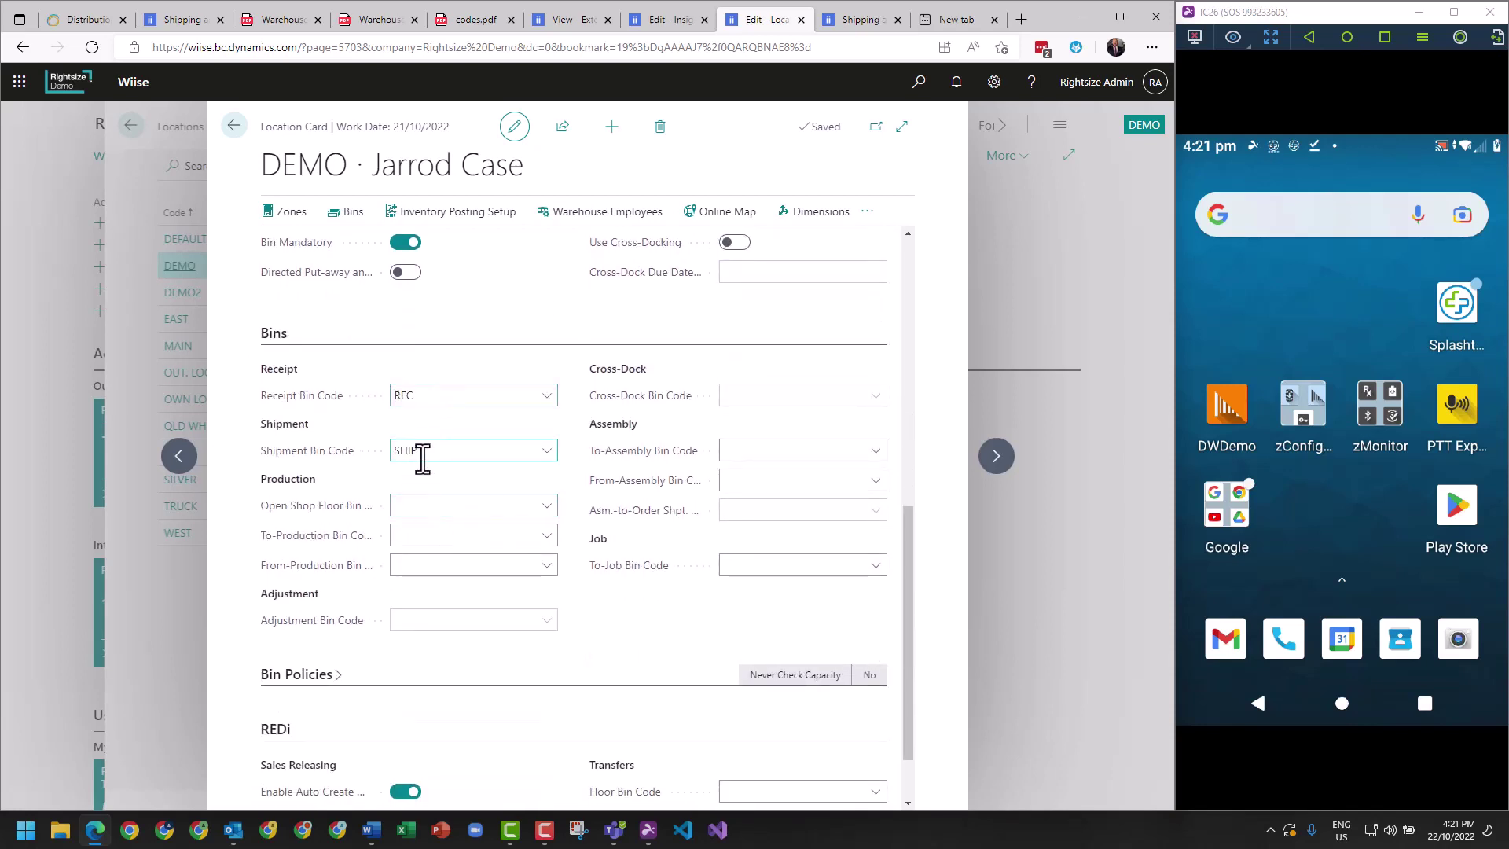
click(352, 220)
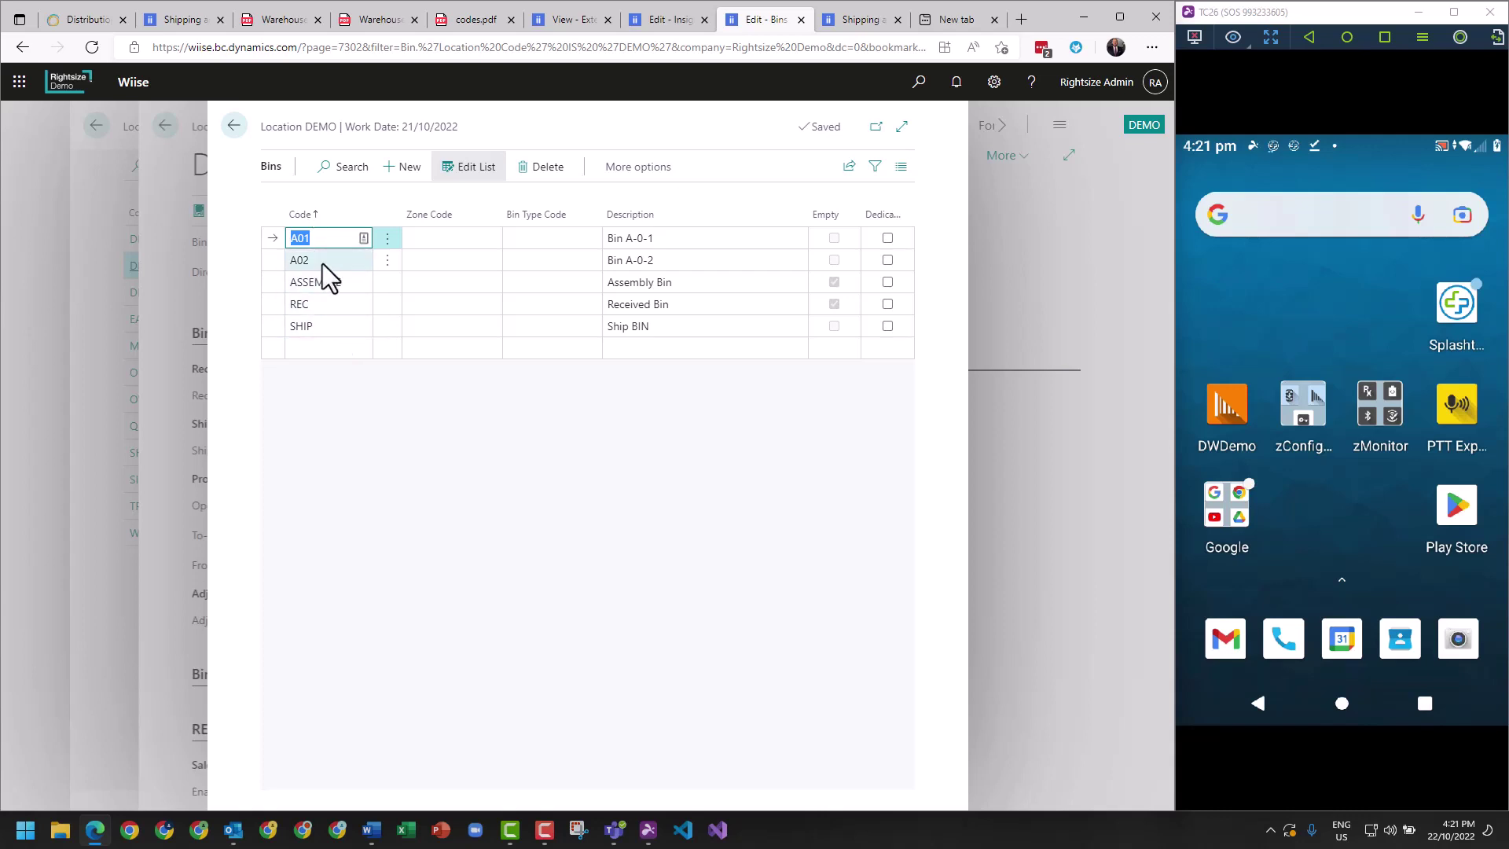
click(233, 127)
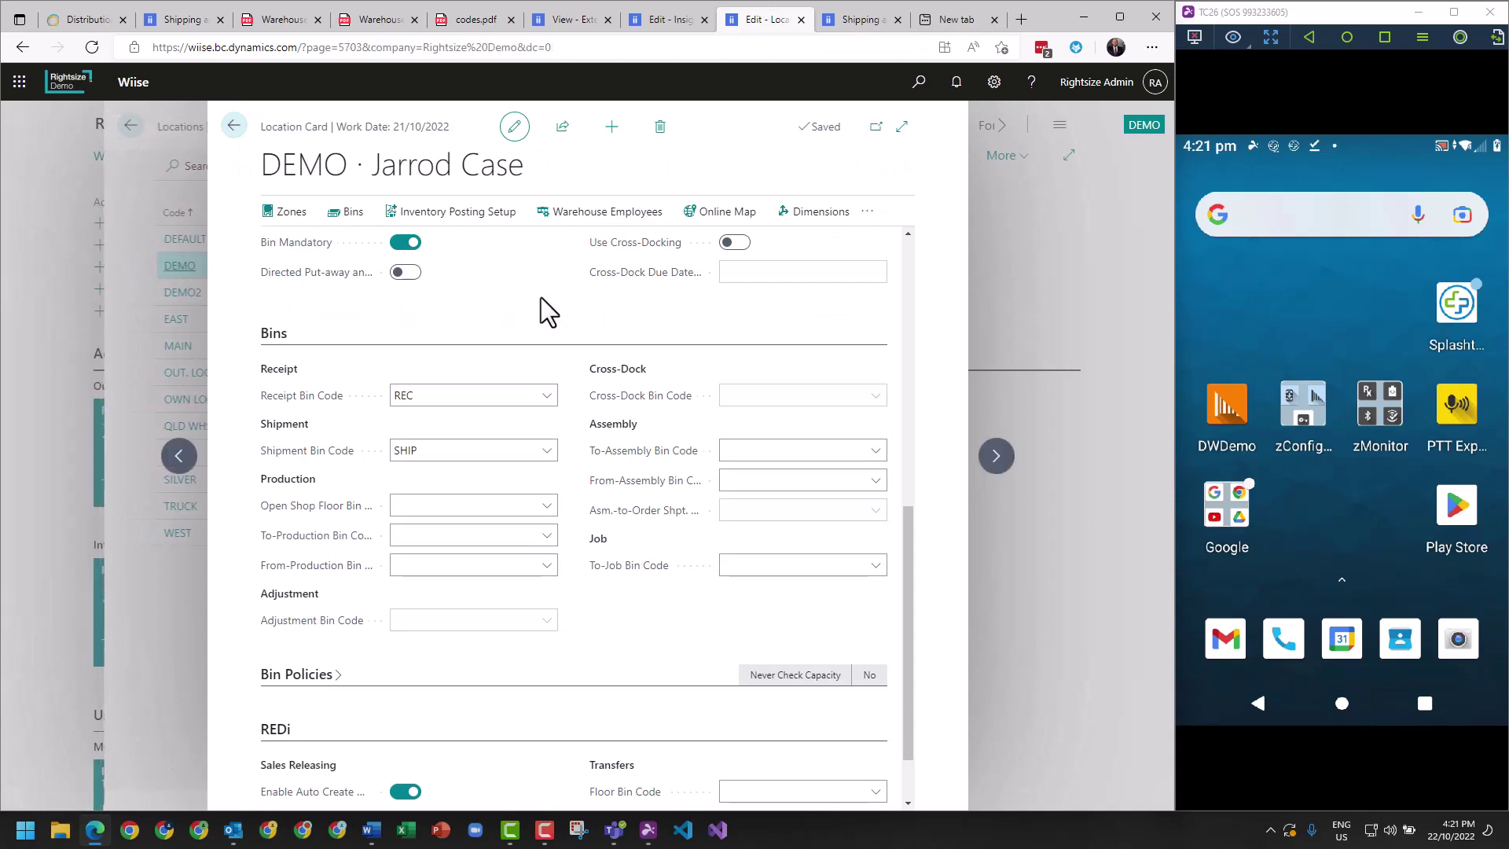
click(233, 125)
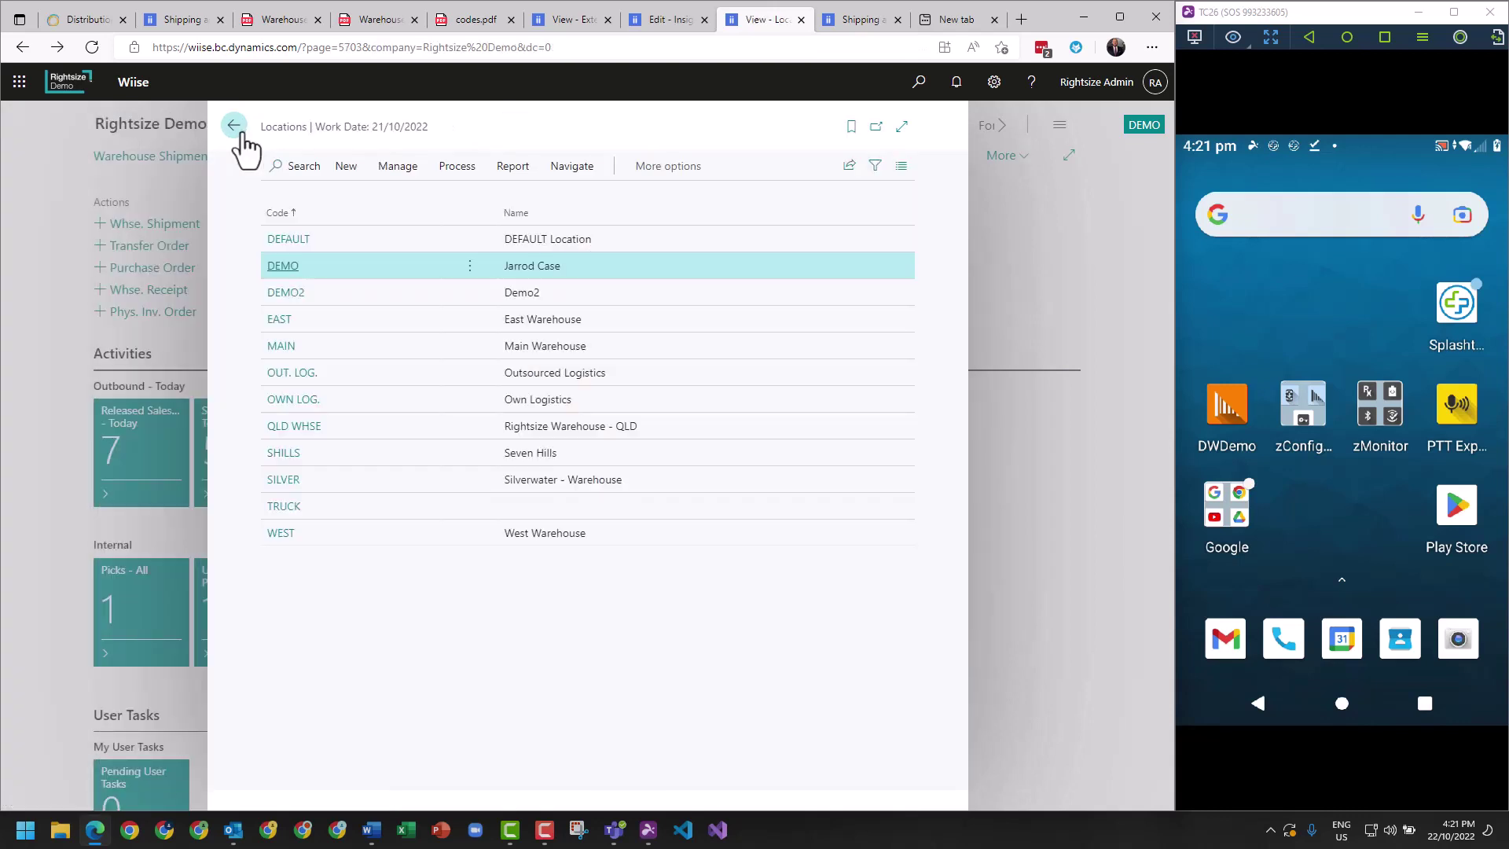
click(235, 127)
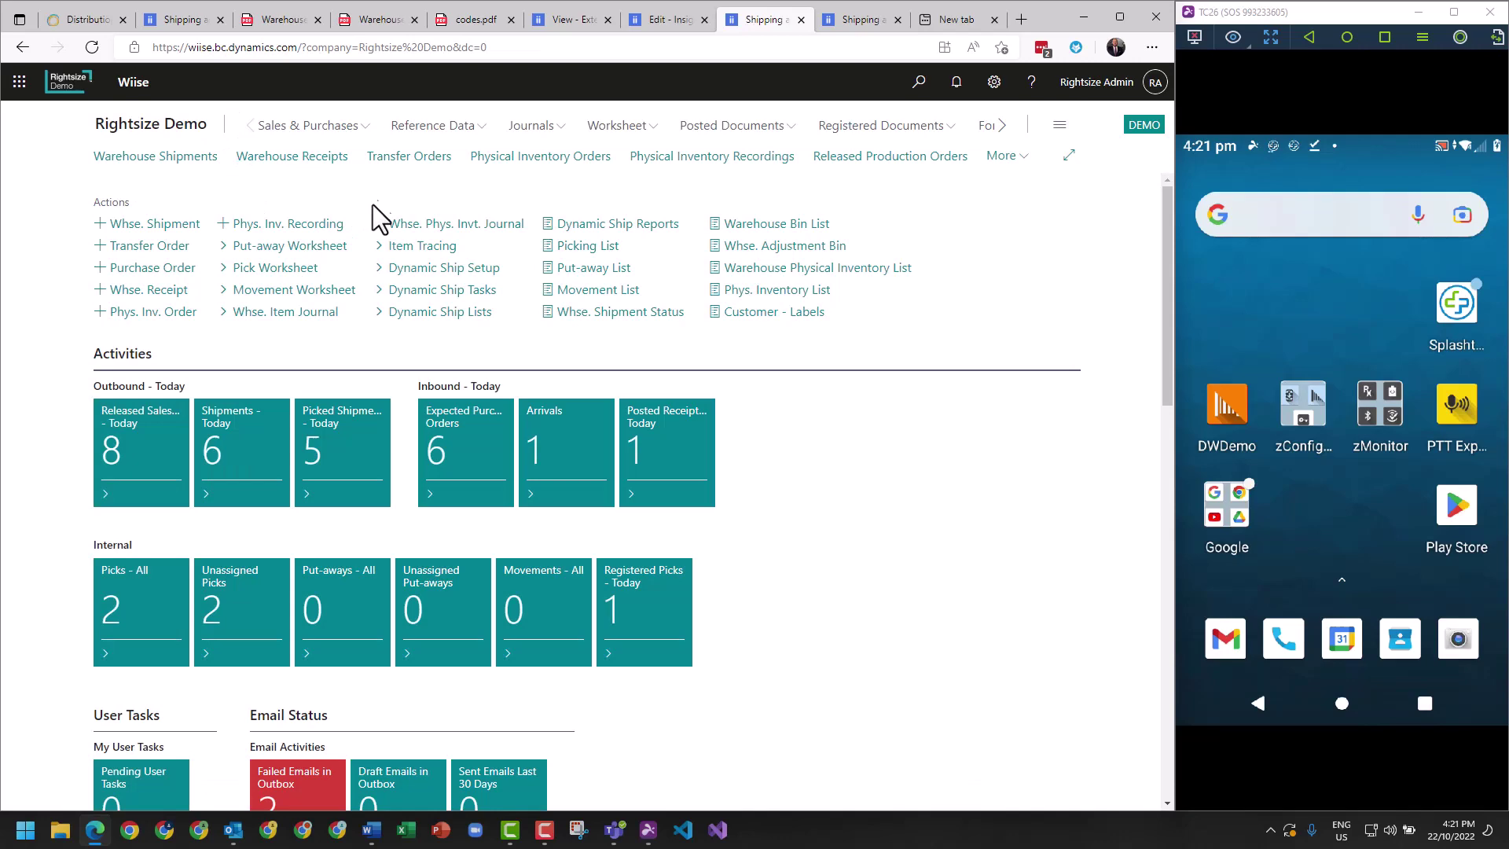
click(919, 81)
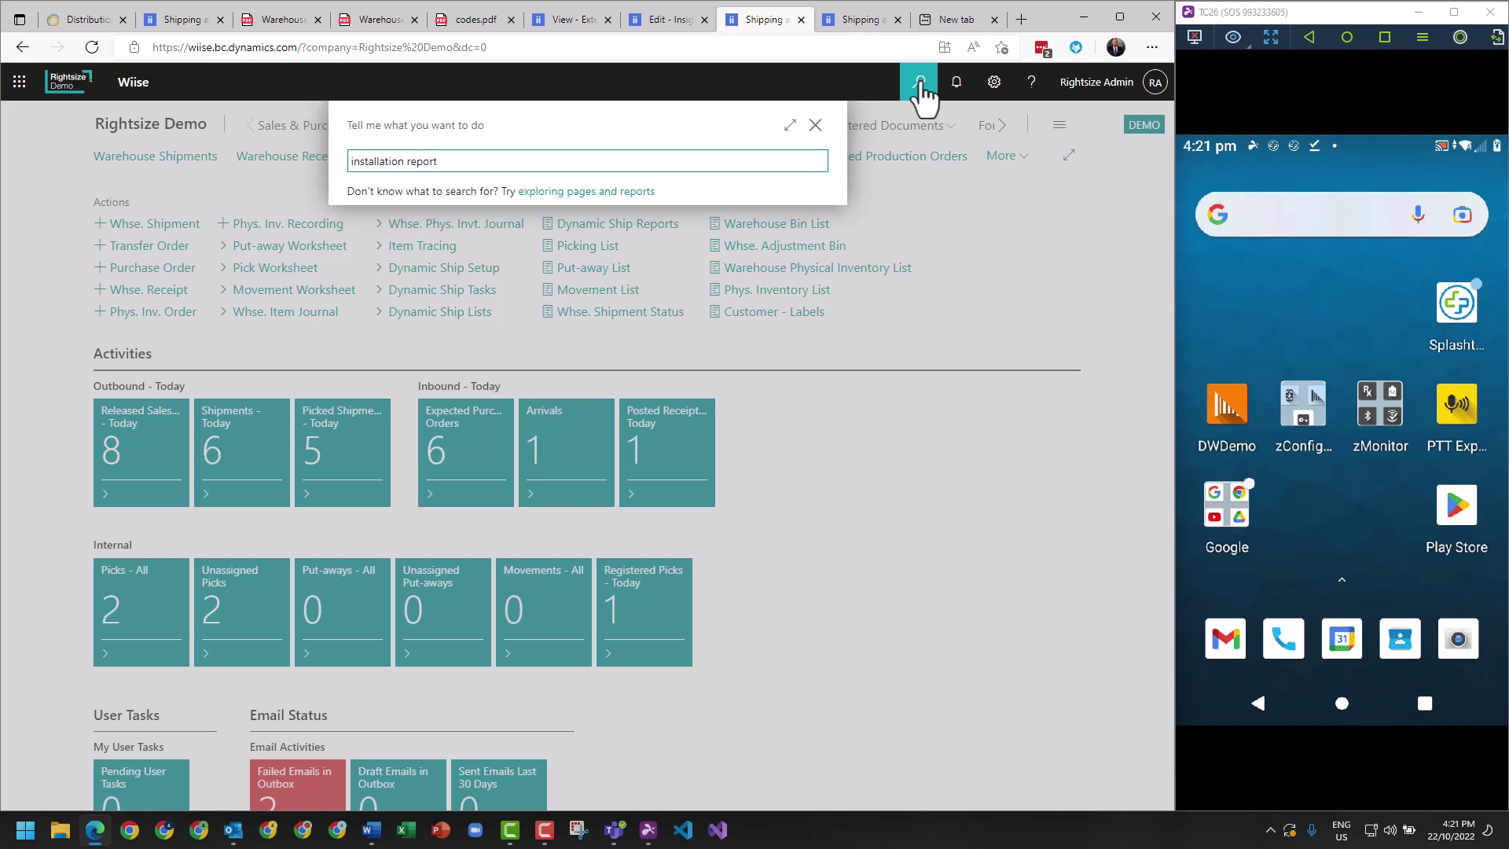
click(492, 240)
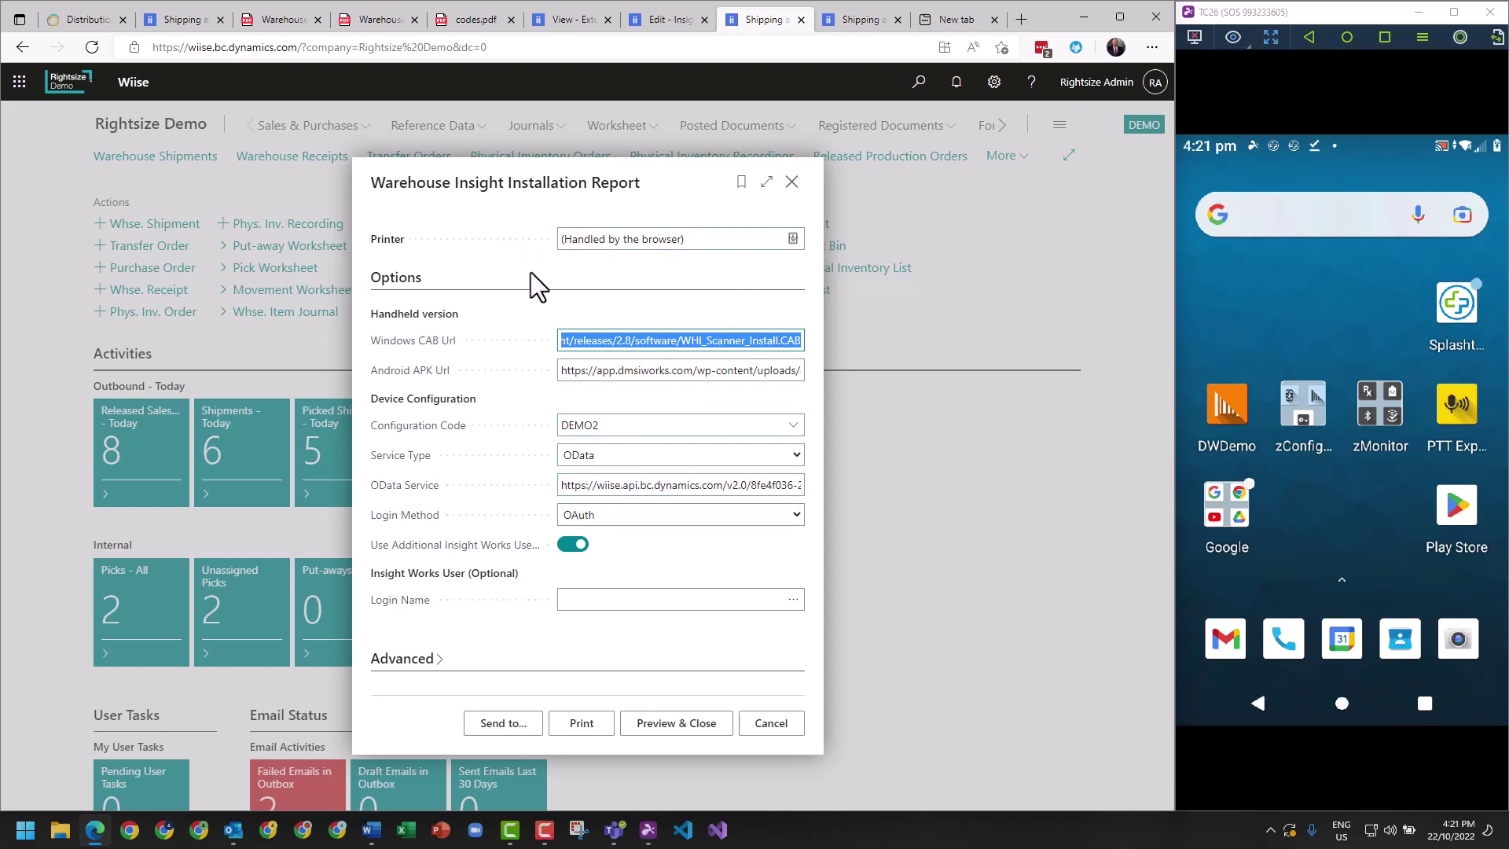
click(1339, 317)
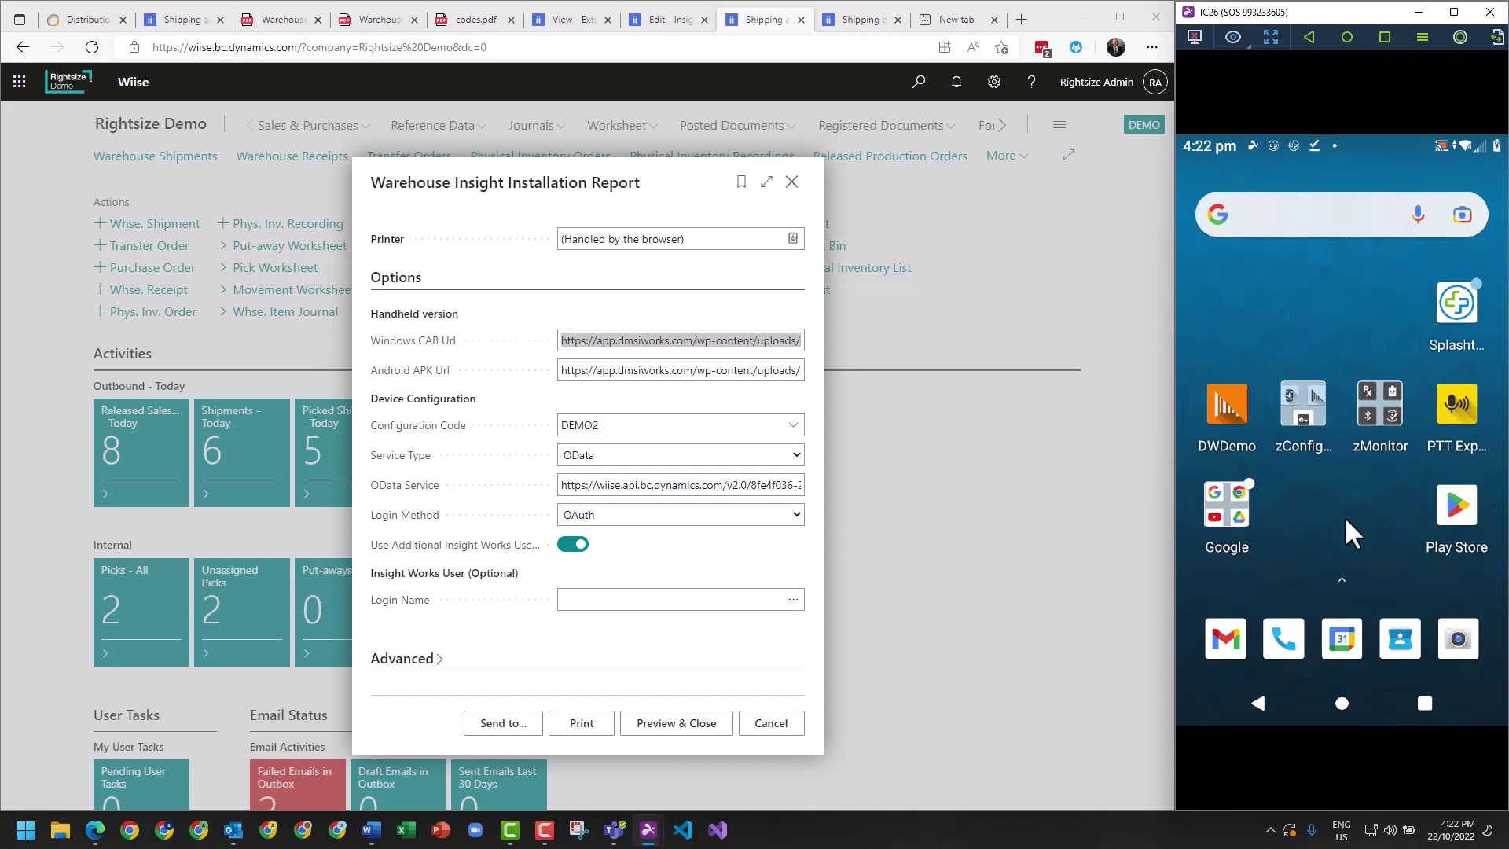
click(1457, 308)
drag(440, 181, 662, 188)
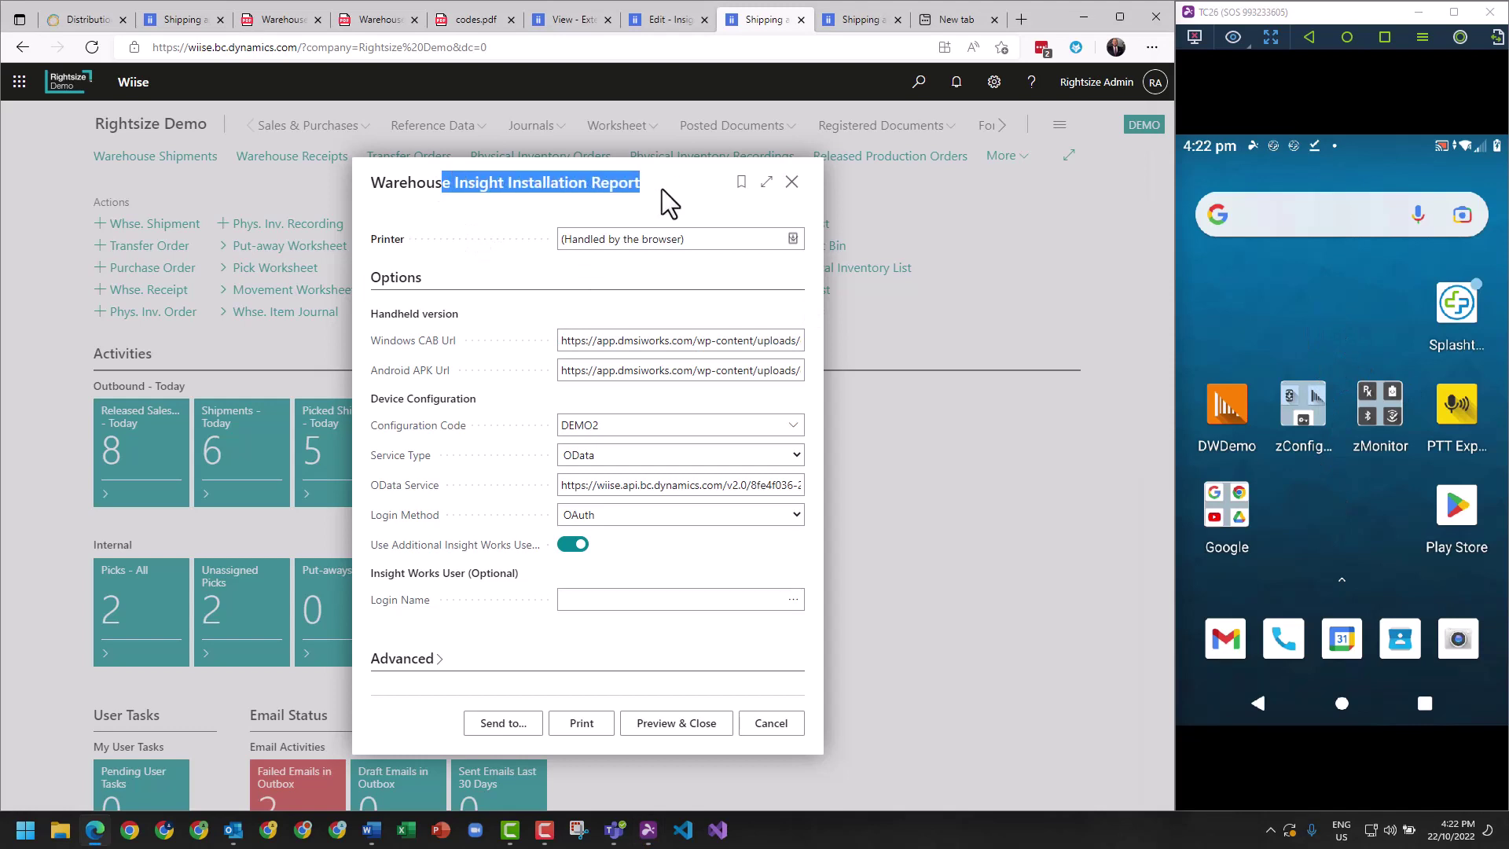
click(621, 173)
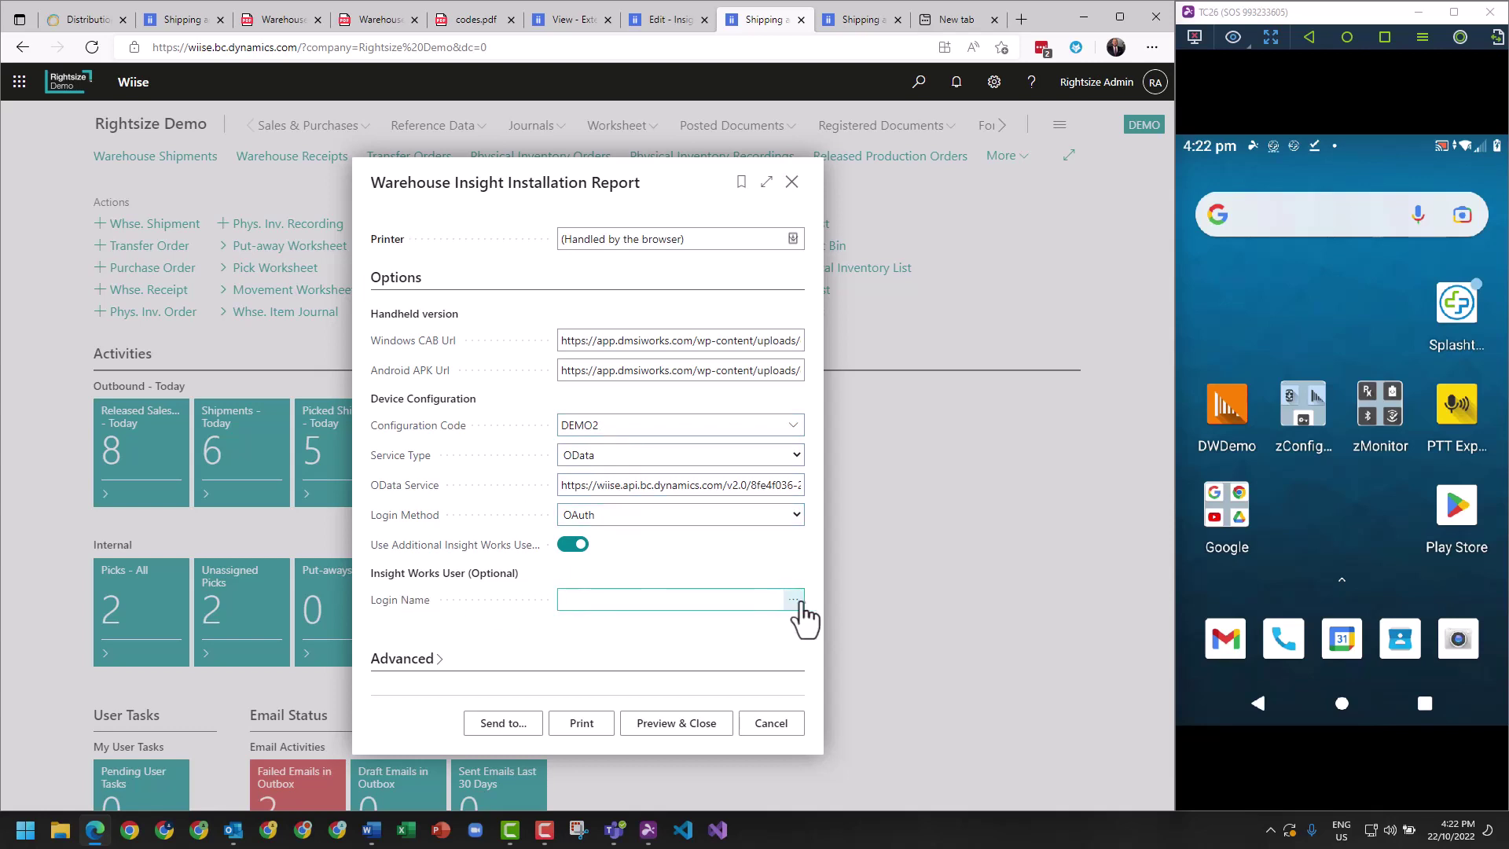
drag(386, 576, 465, 575)
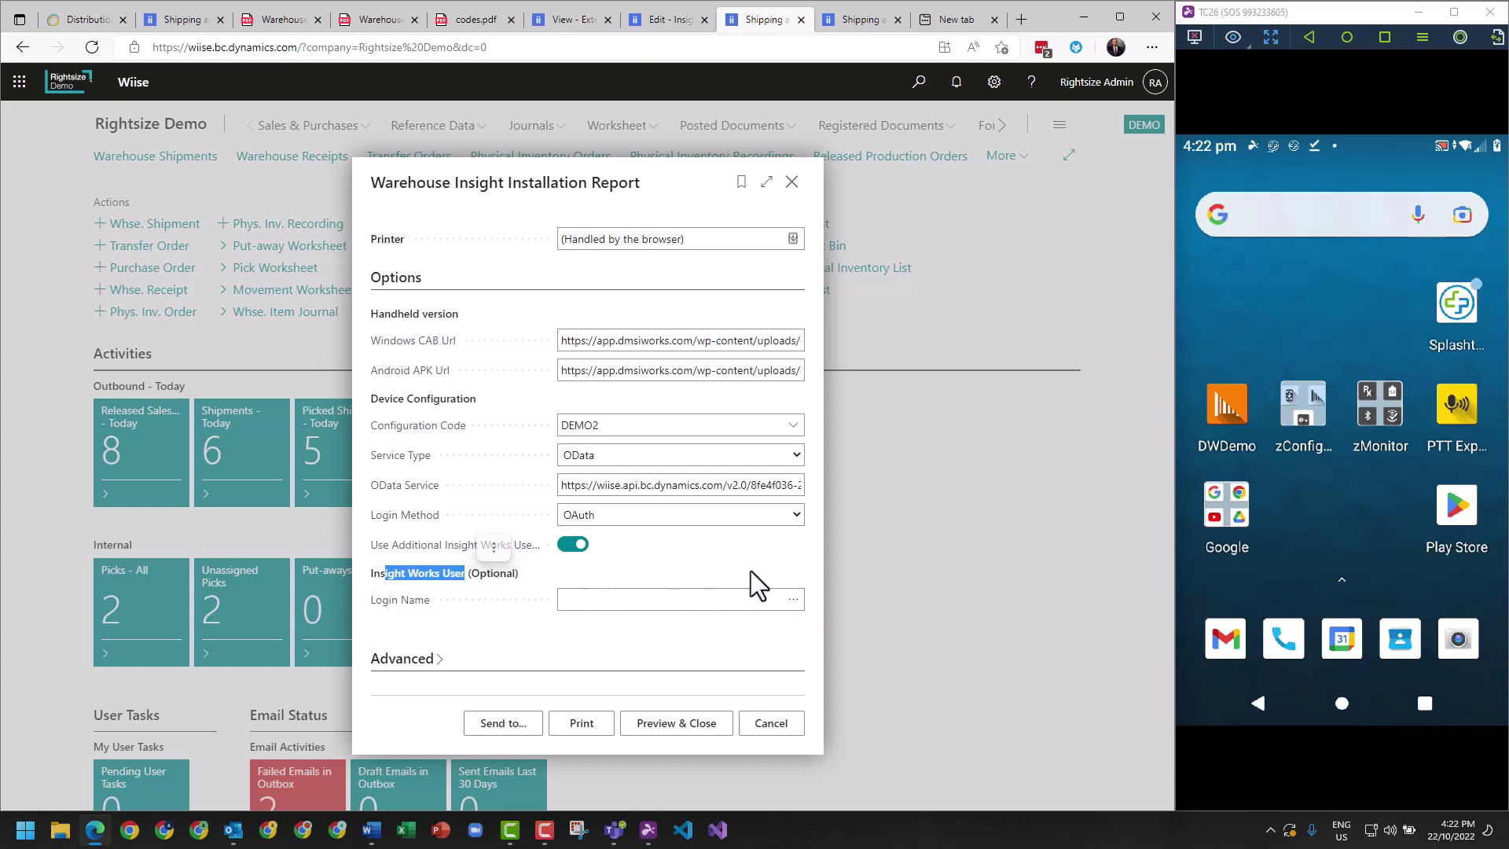
- Run the Warehouse Insight User Badge device report for the demo admin user and view its PDF
click(773, 724)
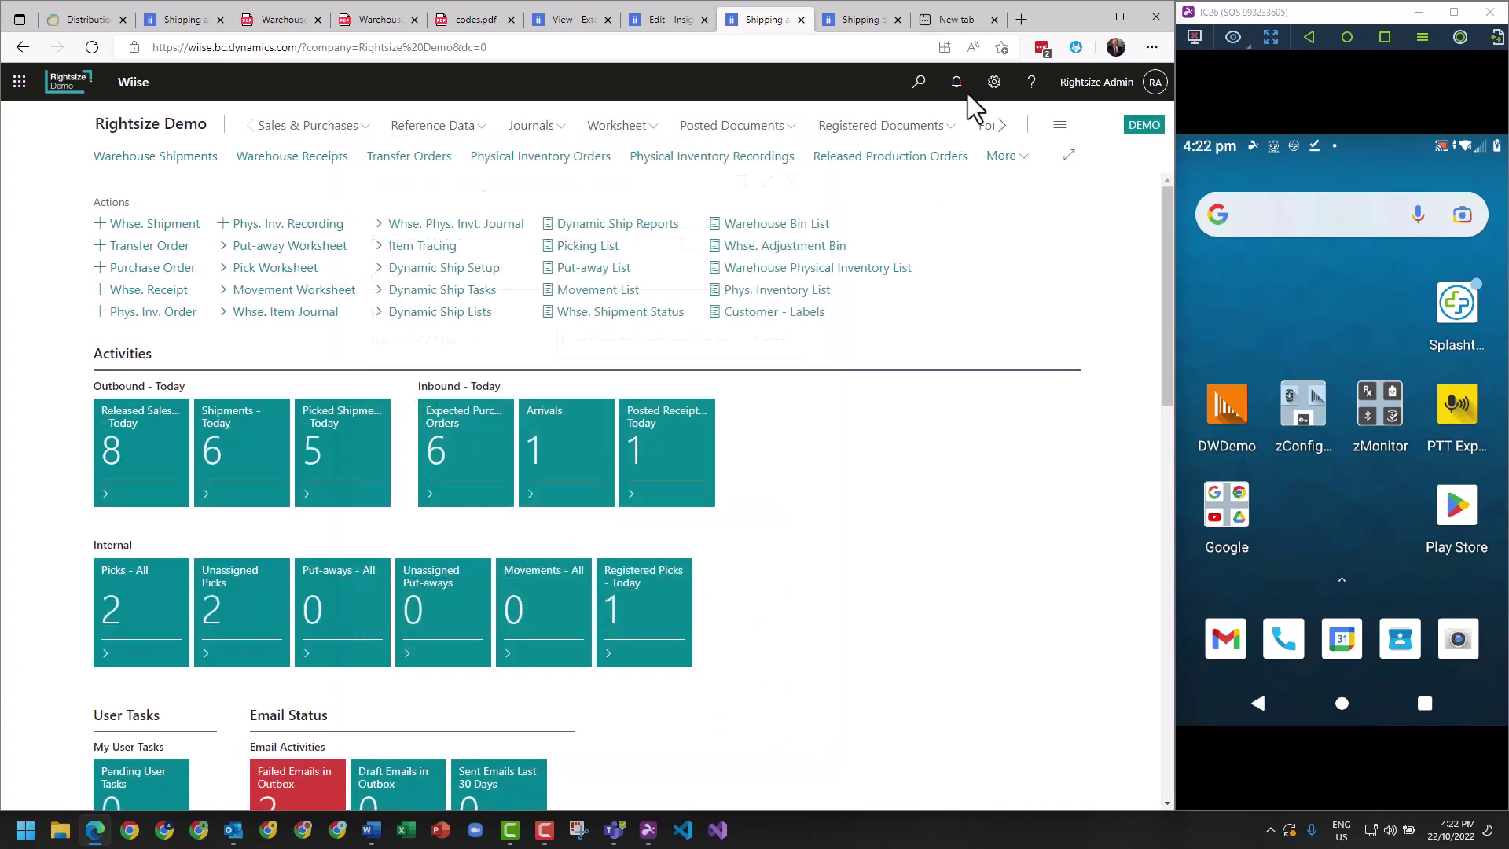
click(1004, 127)
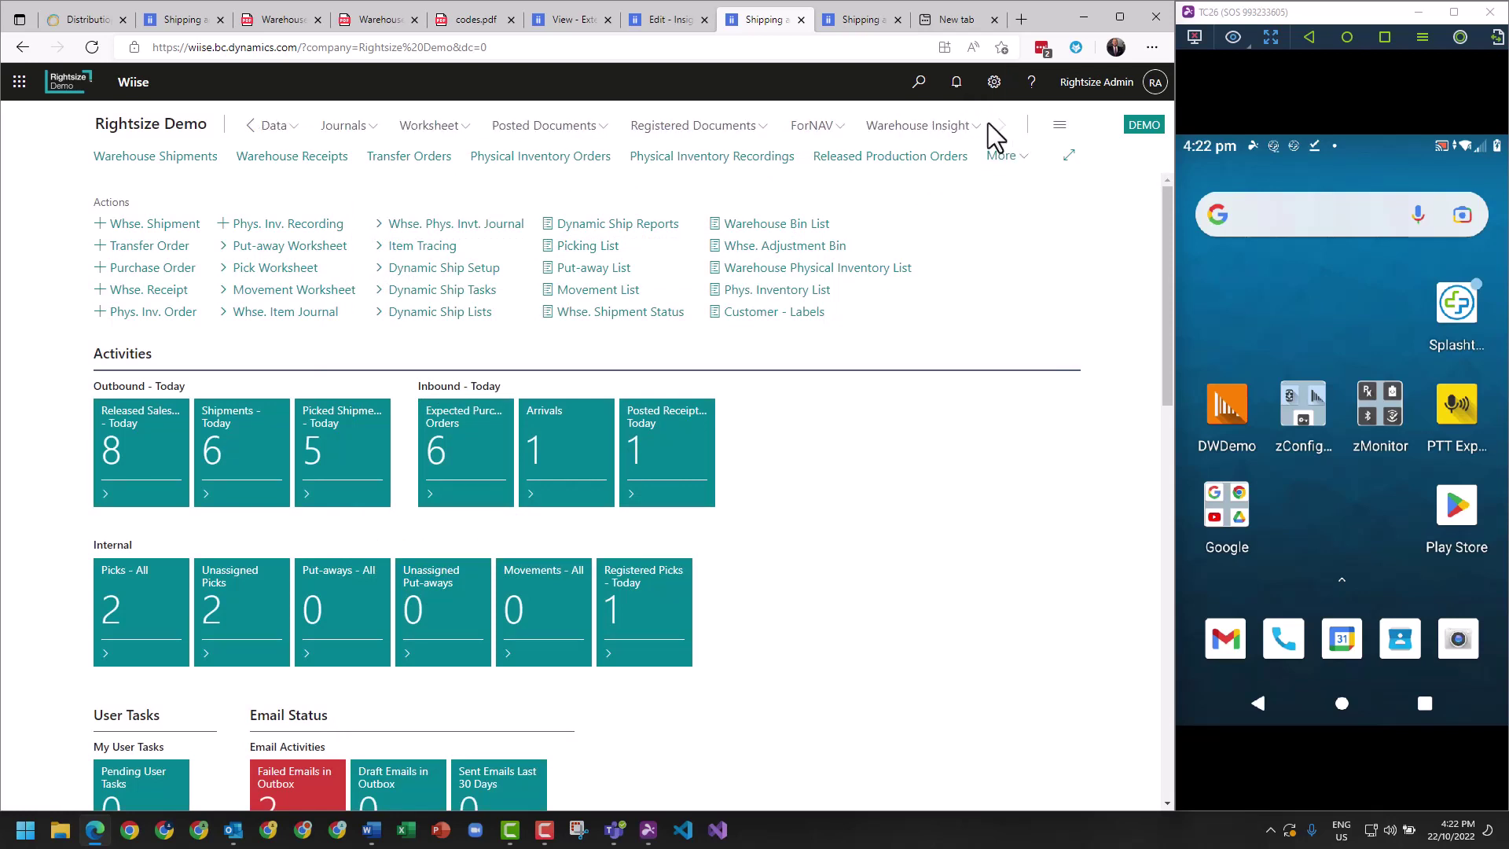
click(978, 130)
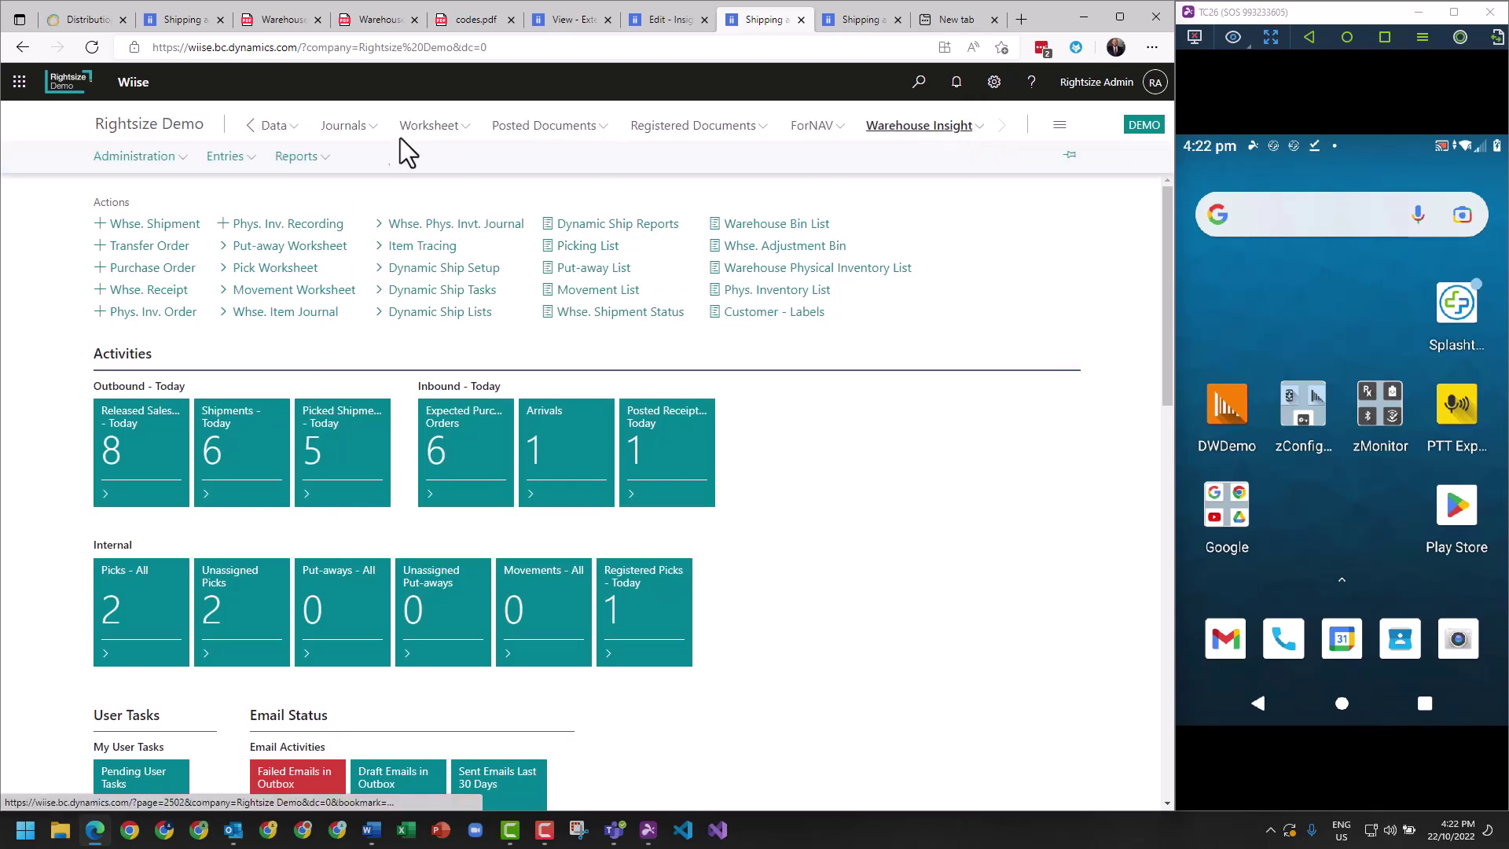
click(324, 163)
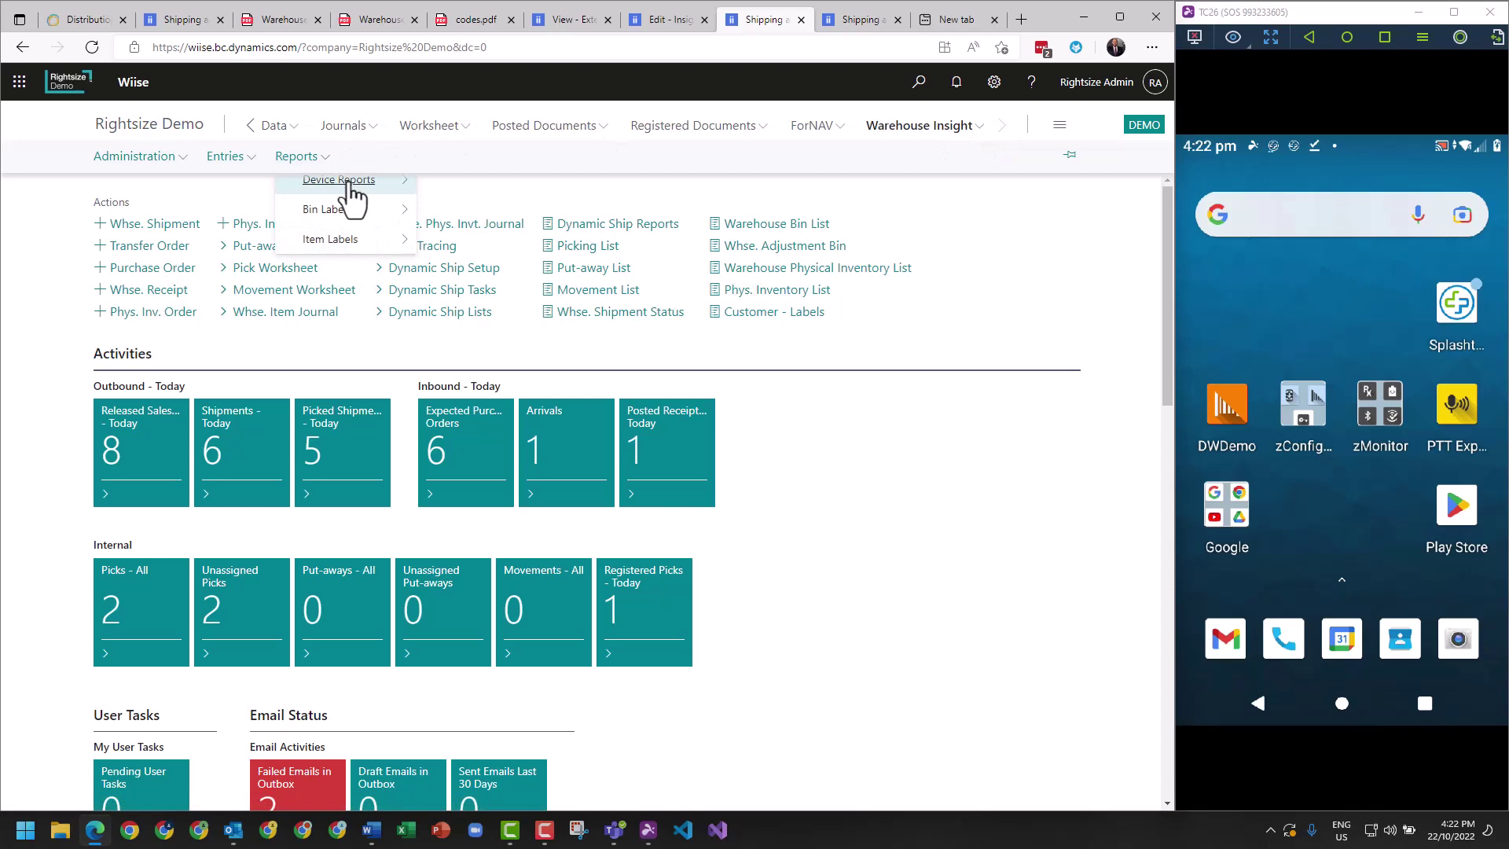
mouse_move(346, 180)
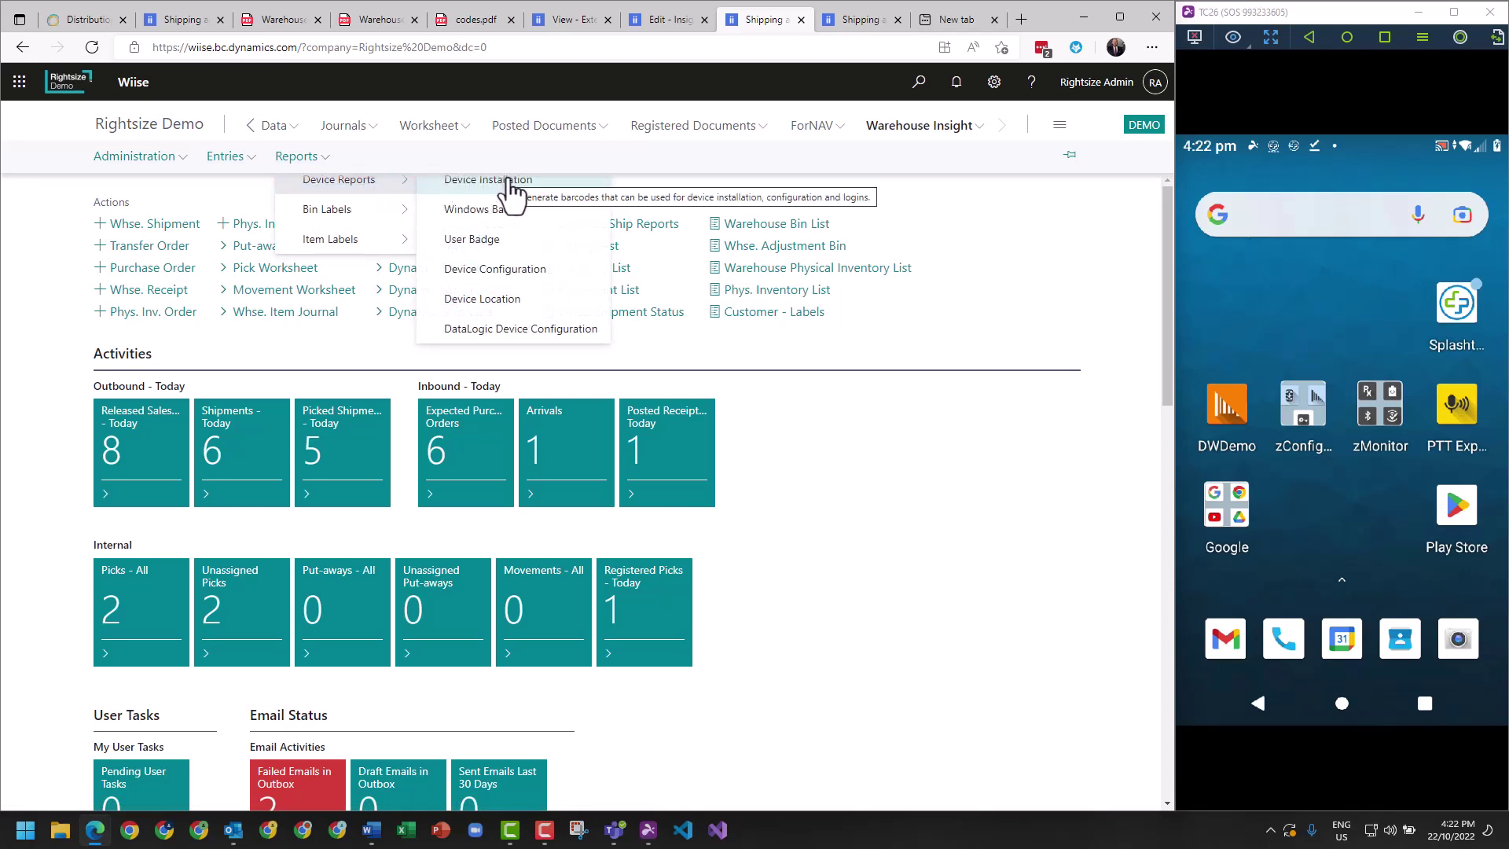
click(481, 240)
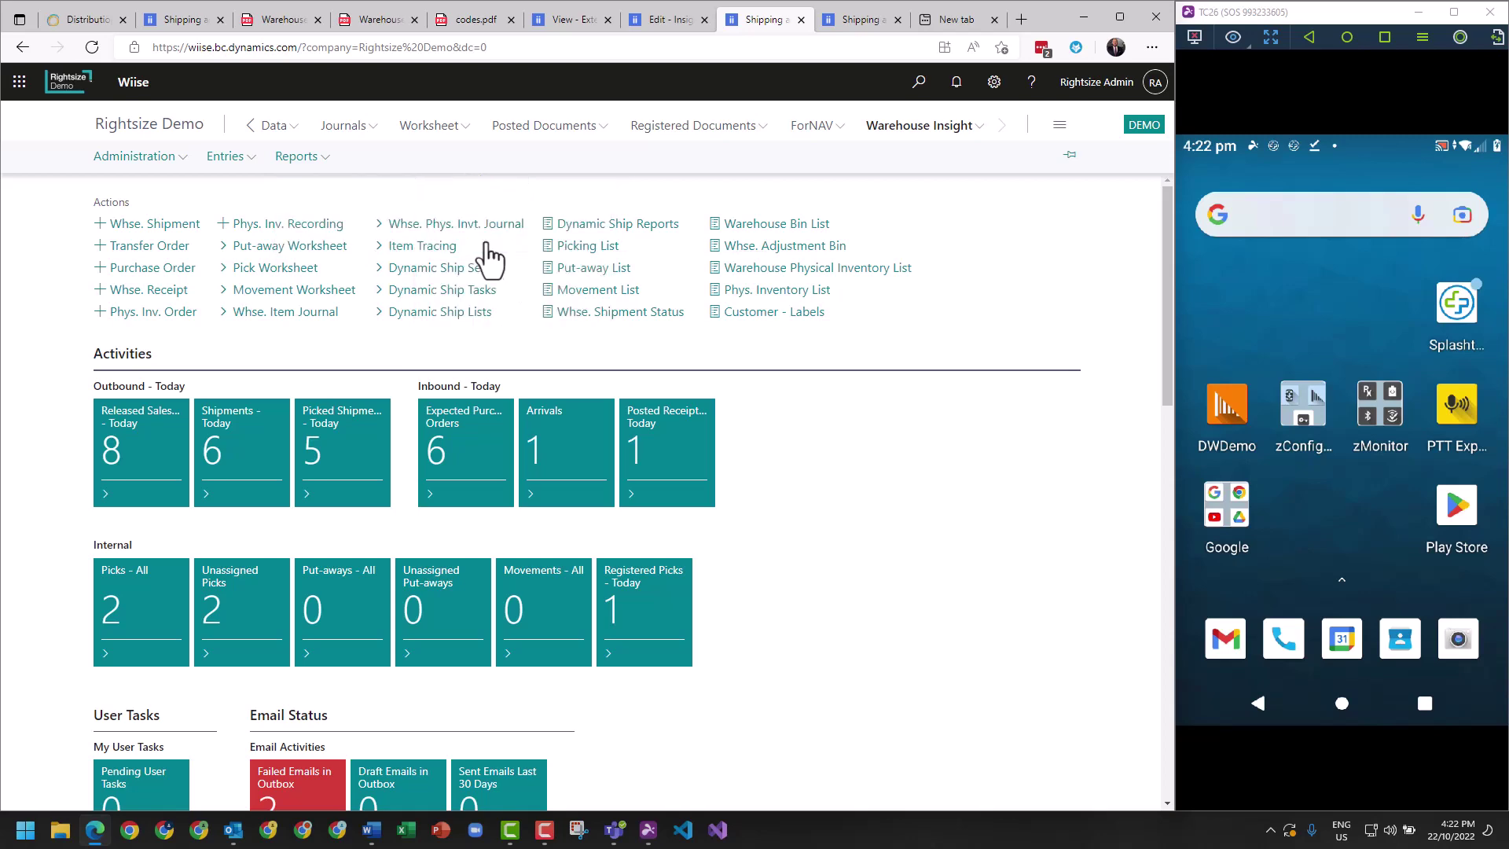
click(795, 462)
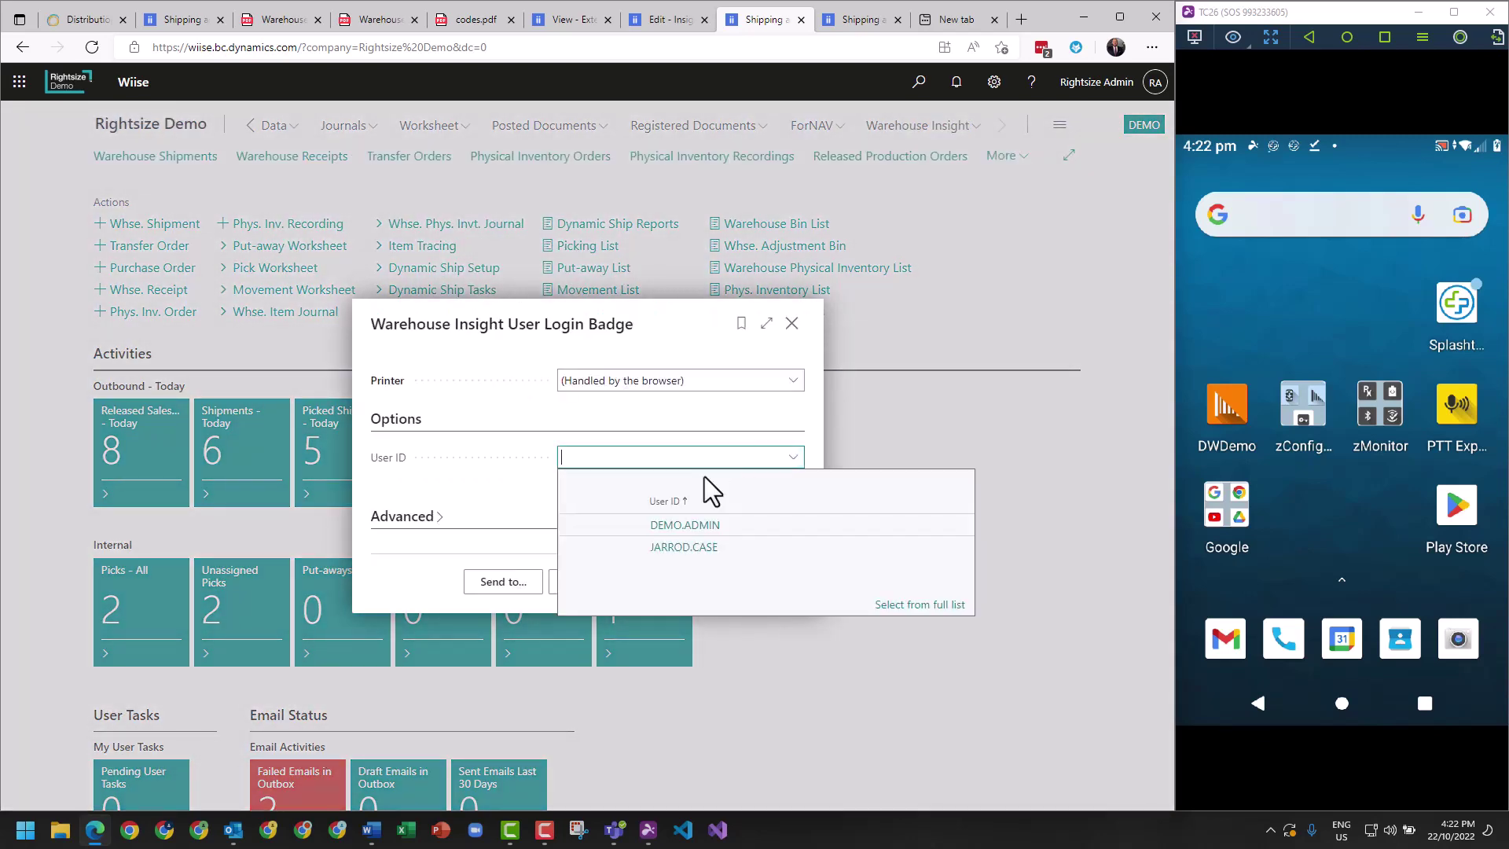
click(682, 524)
click(371, 21)
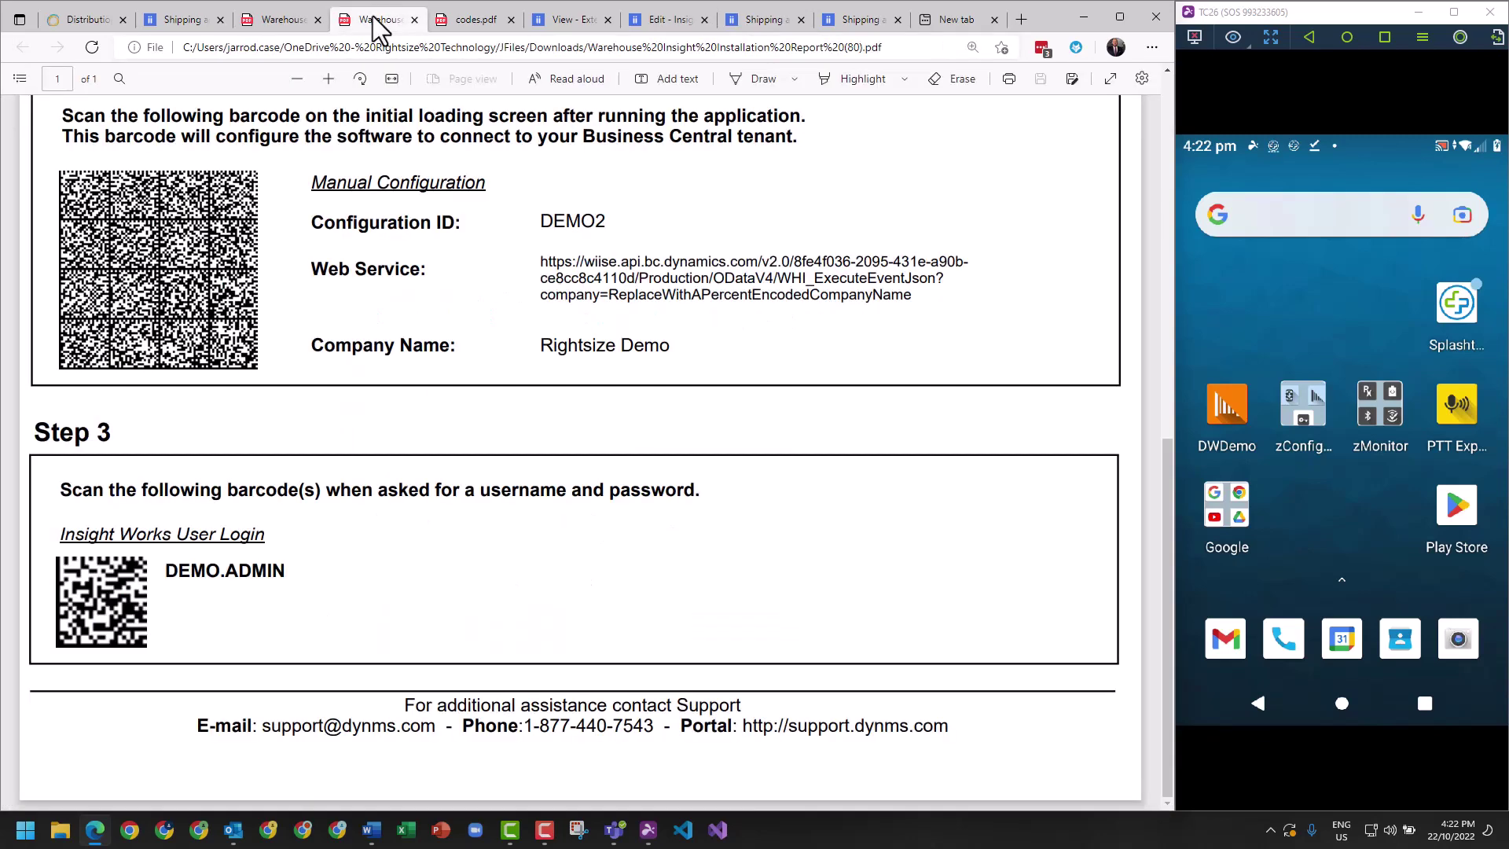
click(295, 22)
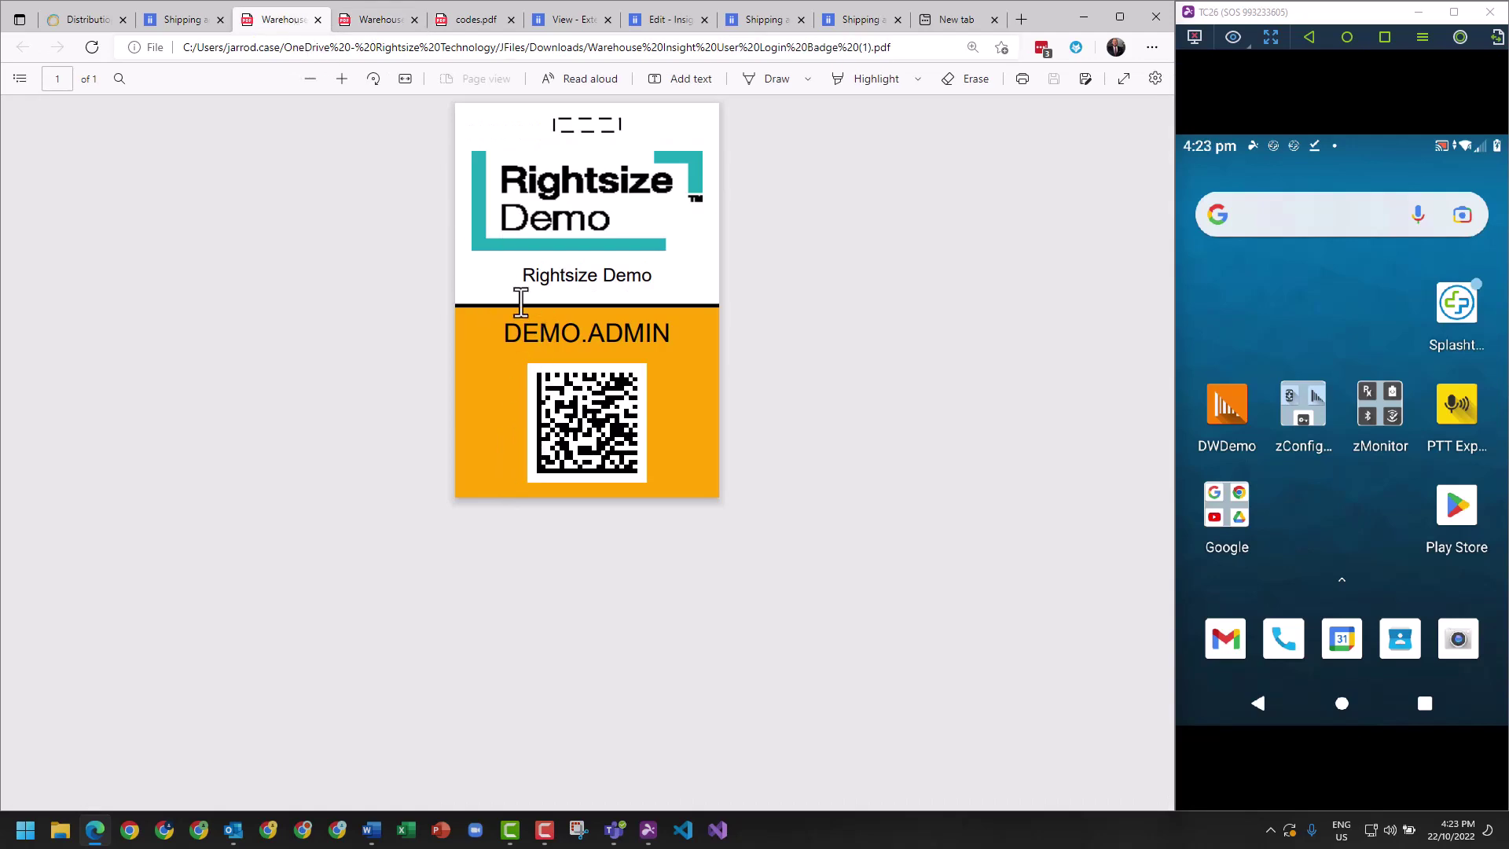
- Open the Warehouse Insight Installation Report, set Login Name to the demo administrator, and send it to file
click(174, 19)
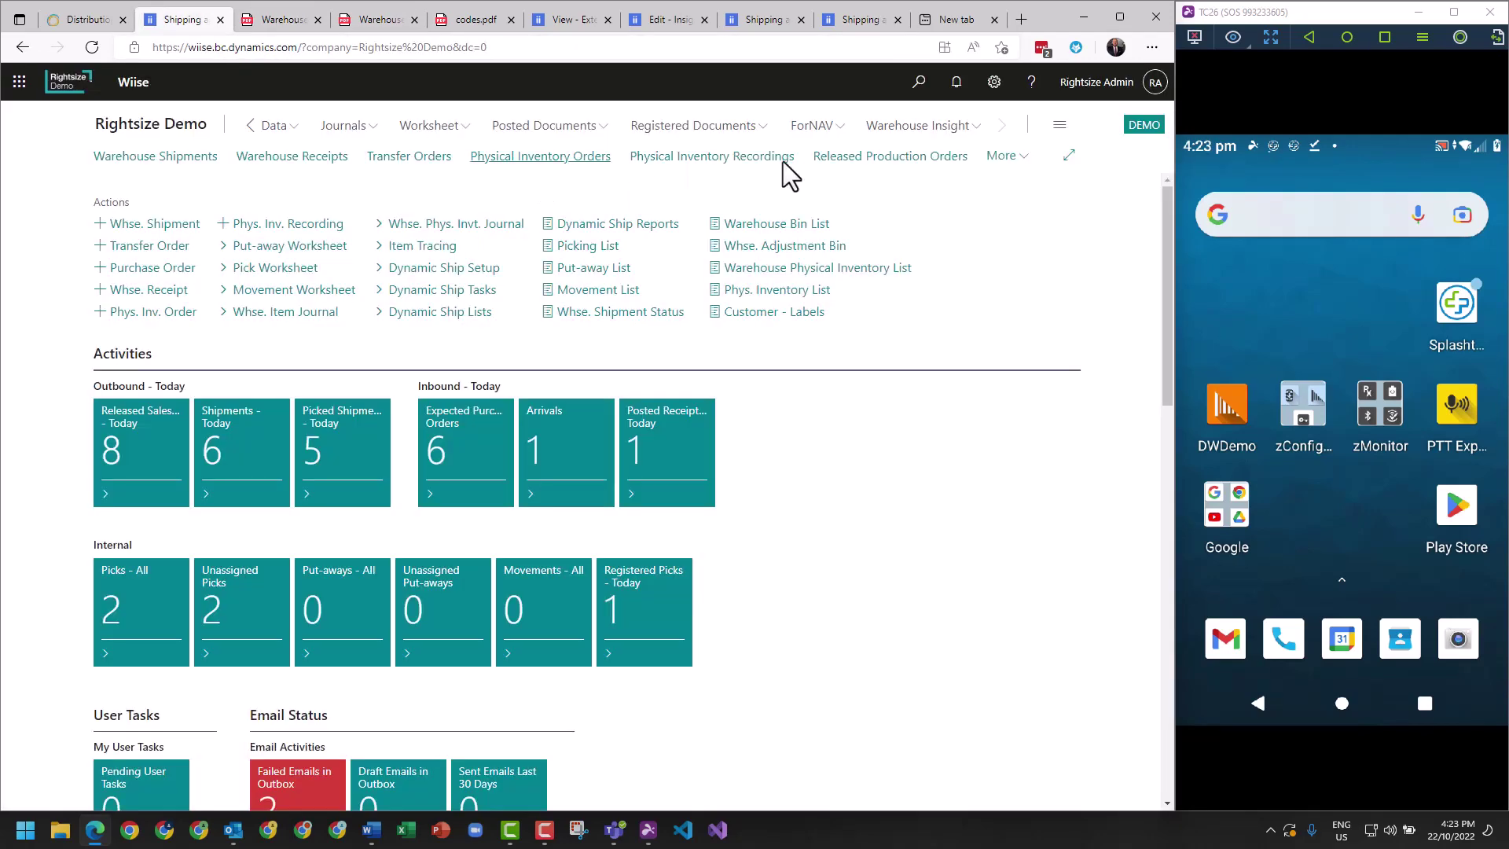
click(921, 85)
text(inst)
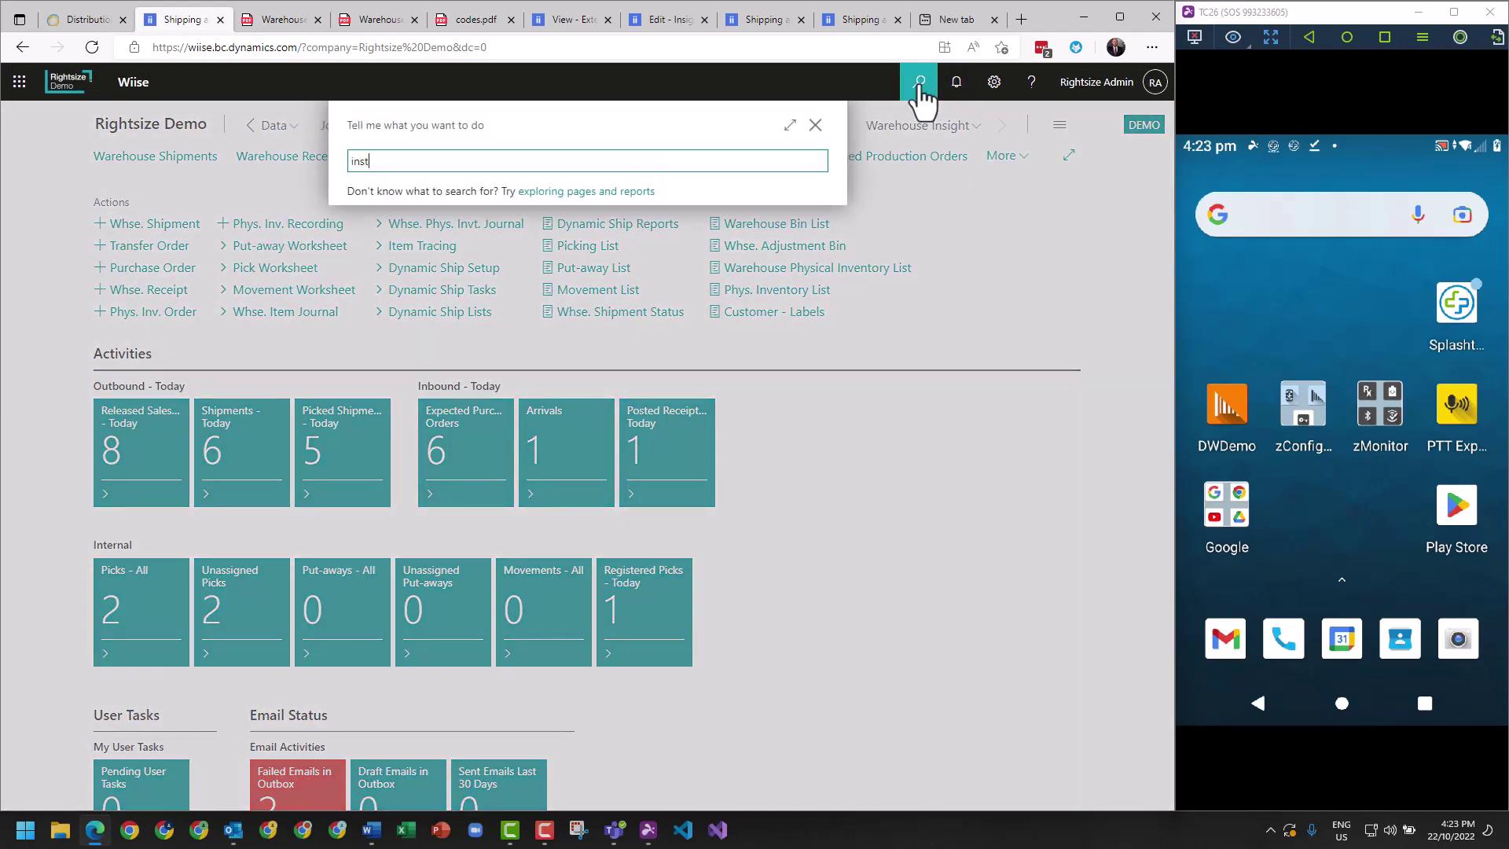
text(allation repo)
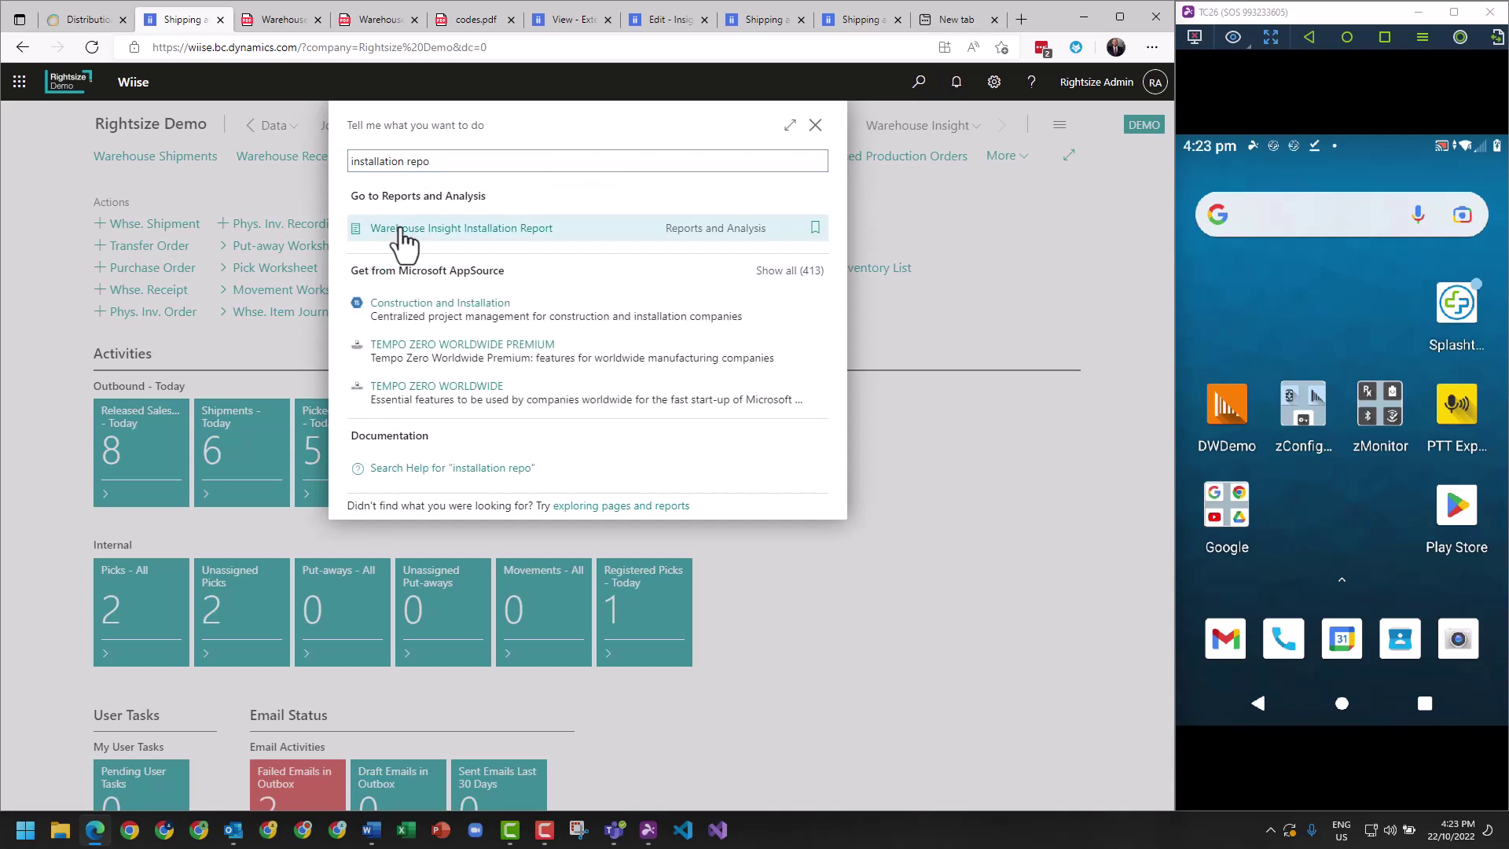
click(405, 235)
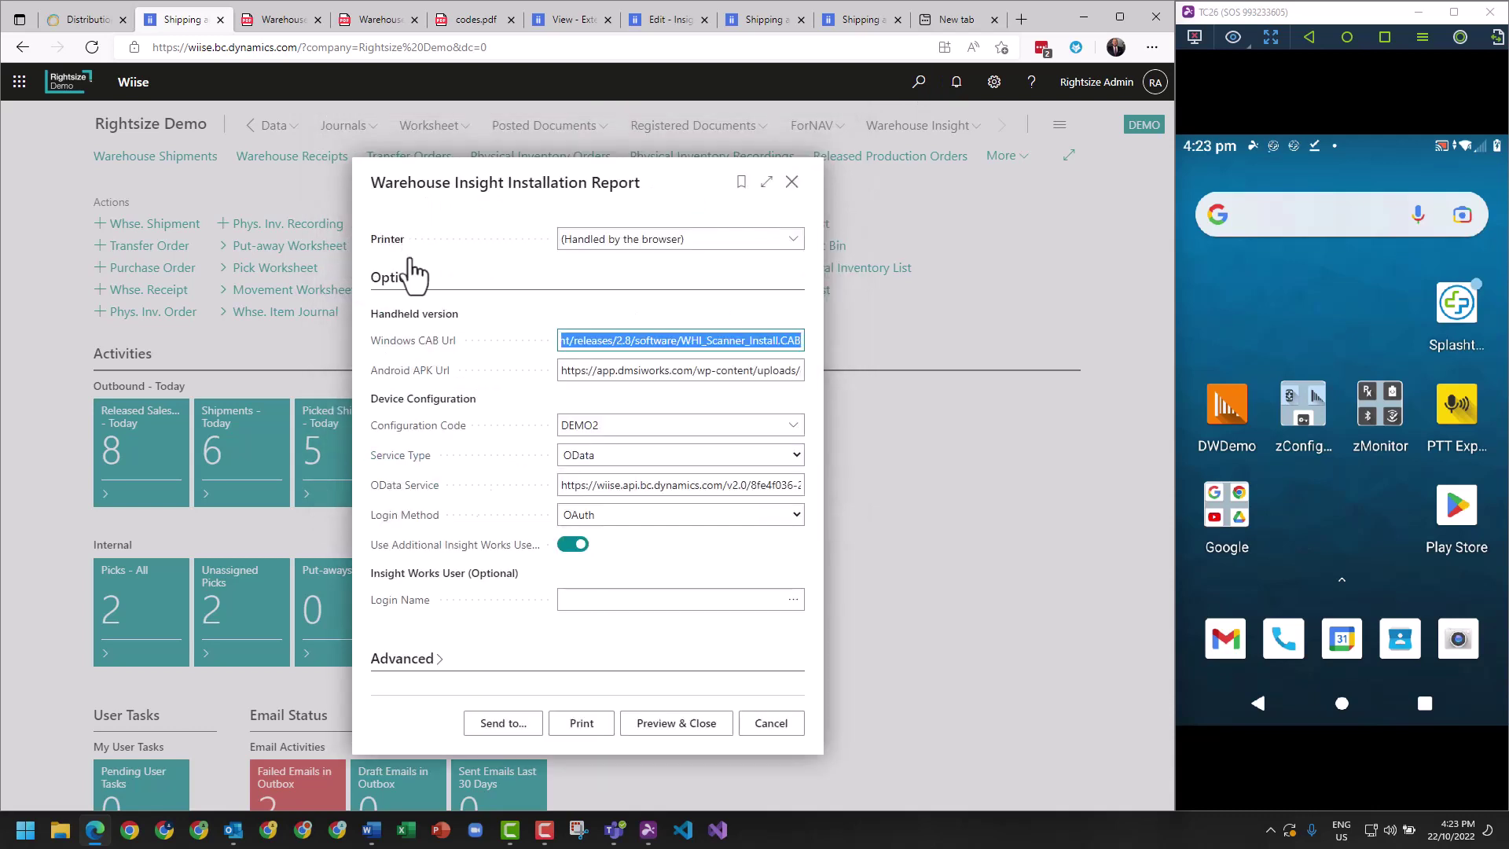
click(781, 603)
click(793, 600)
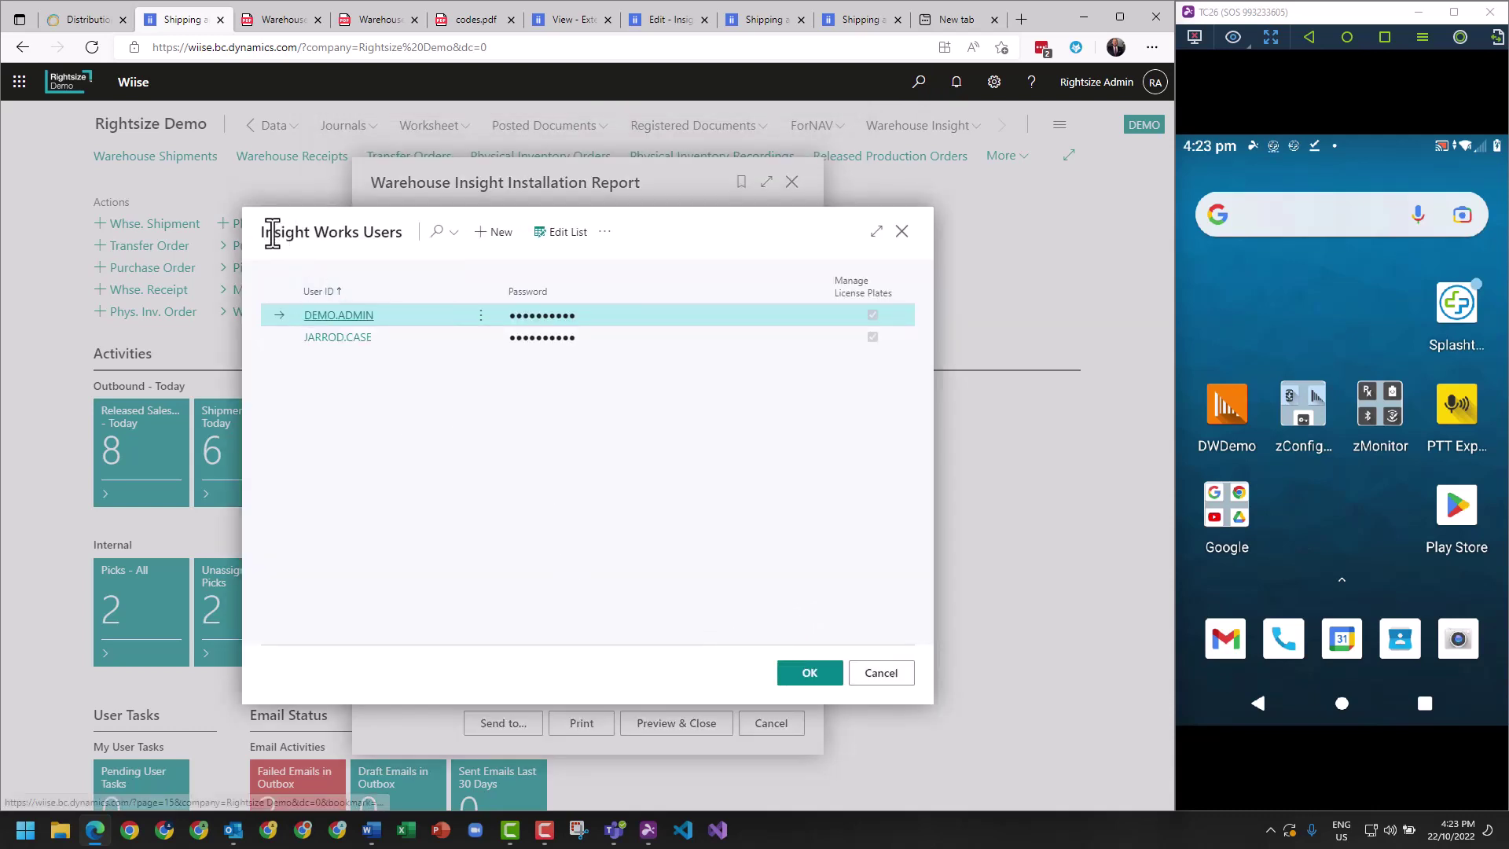
drag(271, 233, 385, 234)
click(341, 316)
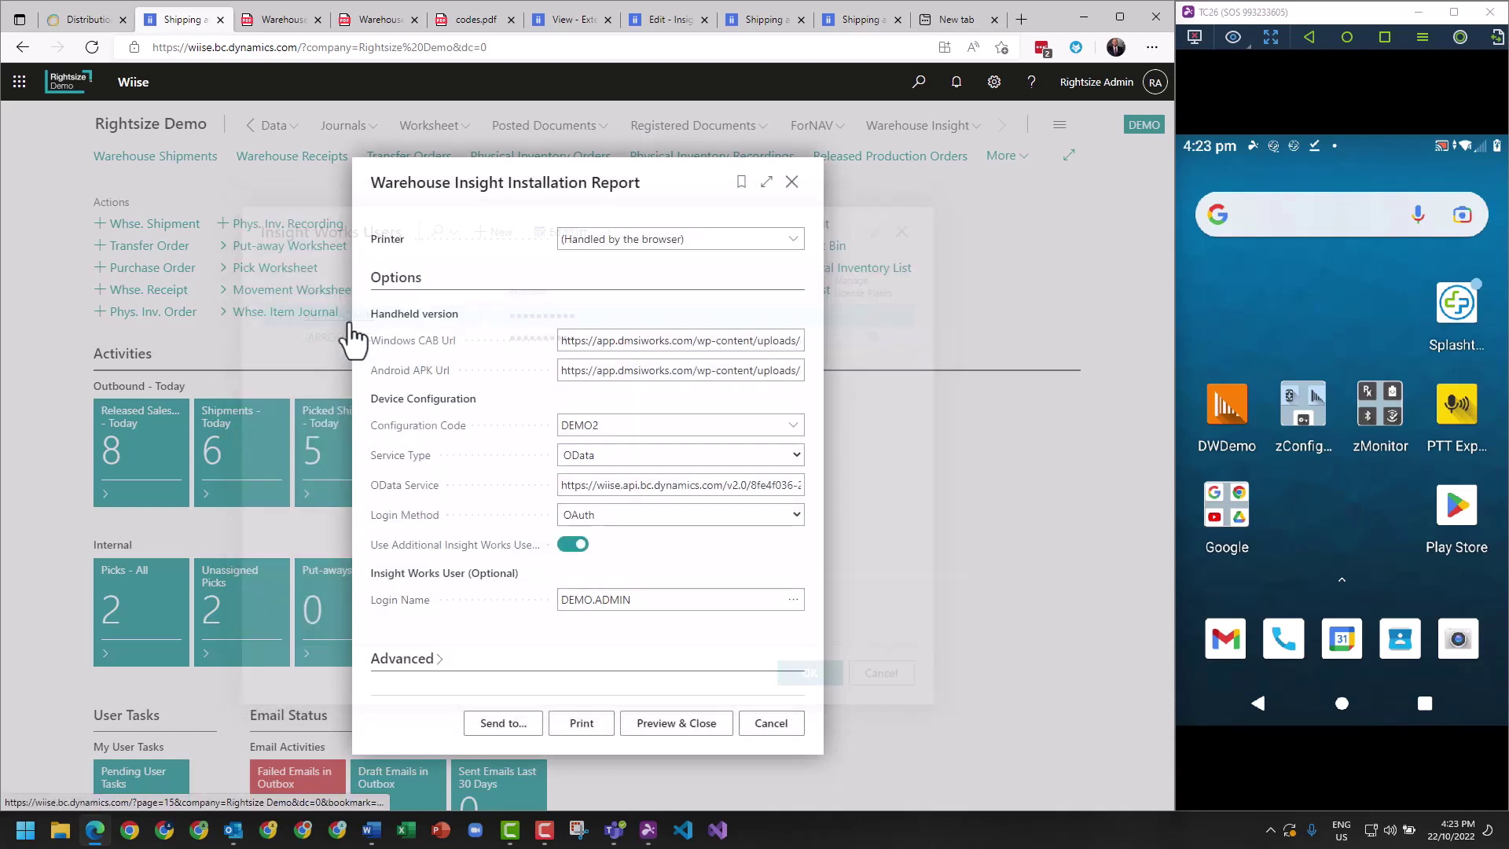
click(522, 724)
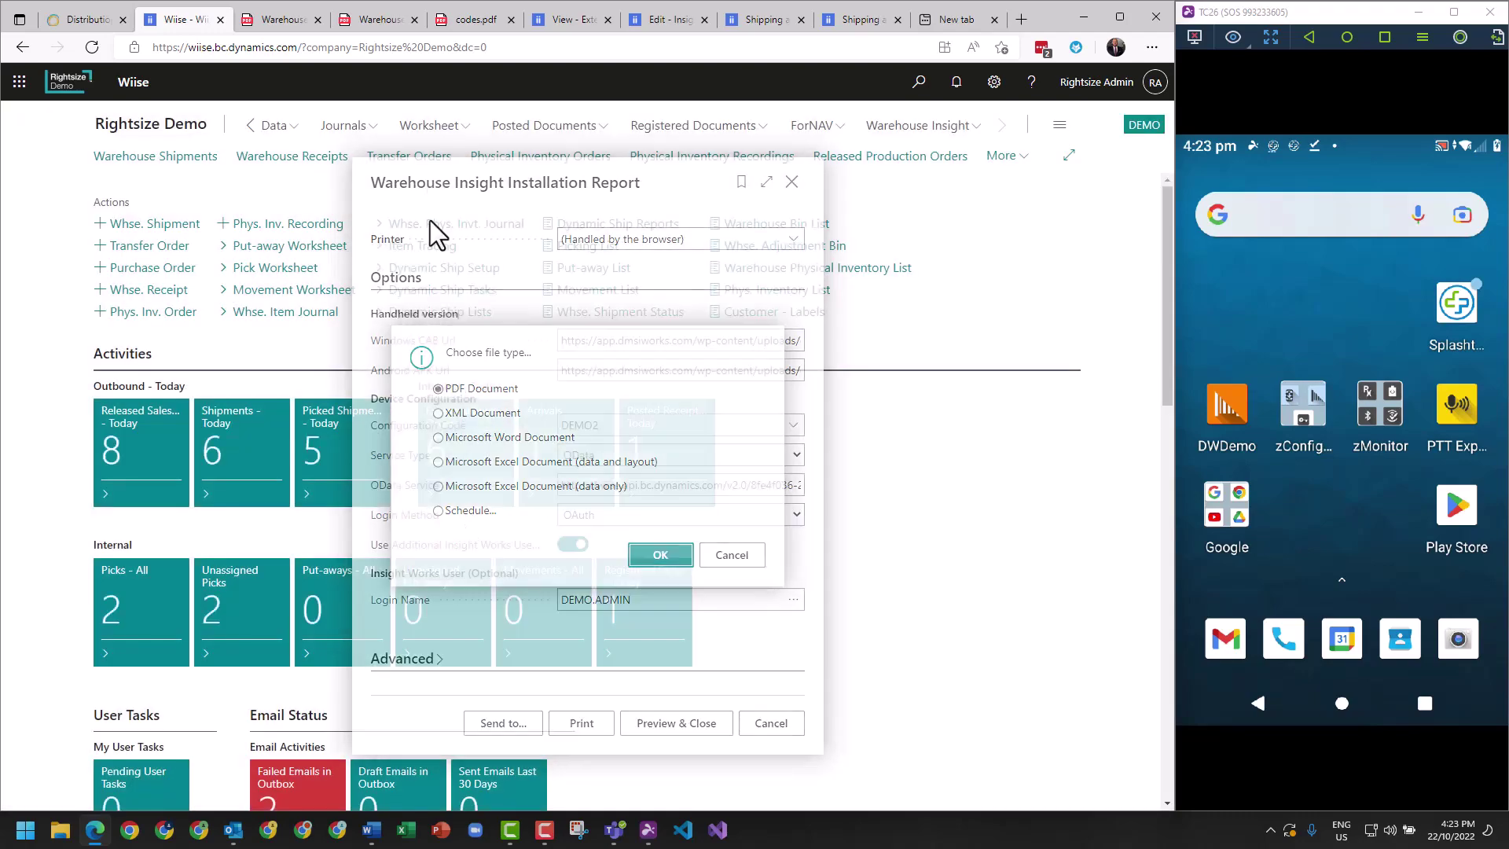
- Export the installation report as PDF and review its configuration details, including Configuration ID DEMO2
click(385, 21)
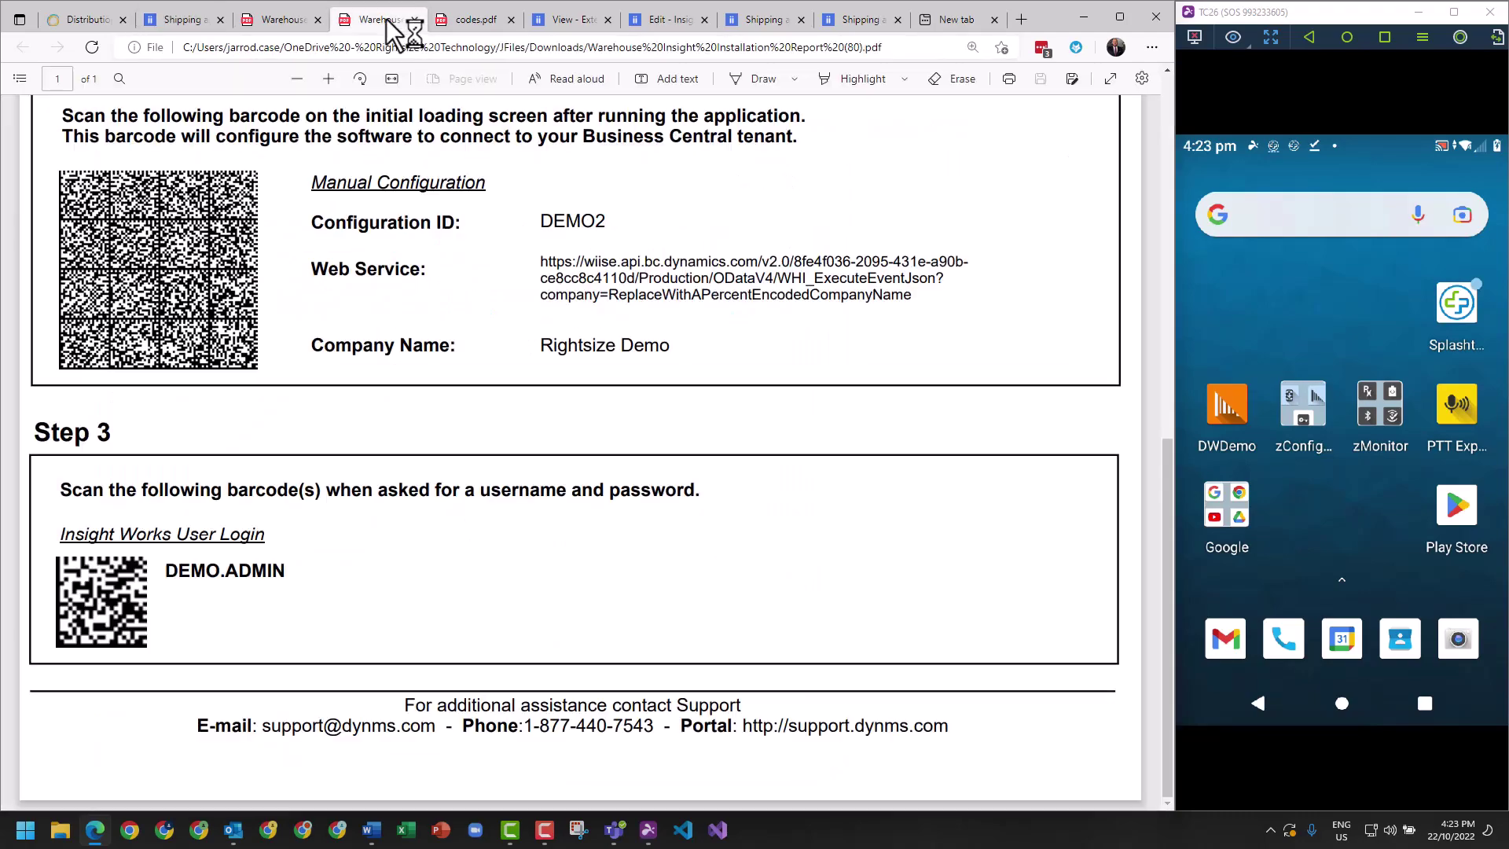
scroll(454, 416, up, 1)
scroll(455, 417, up, 10)
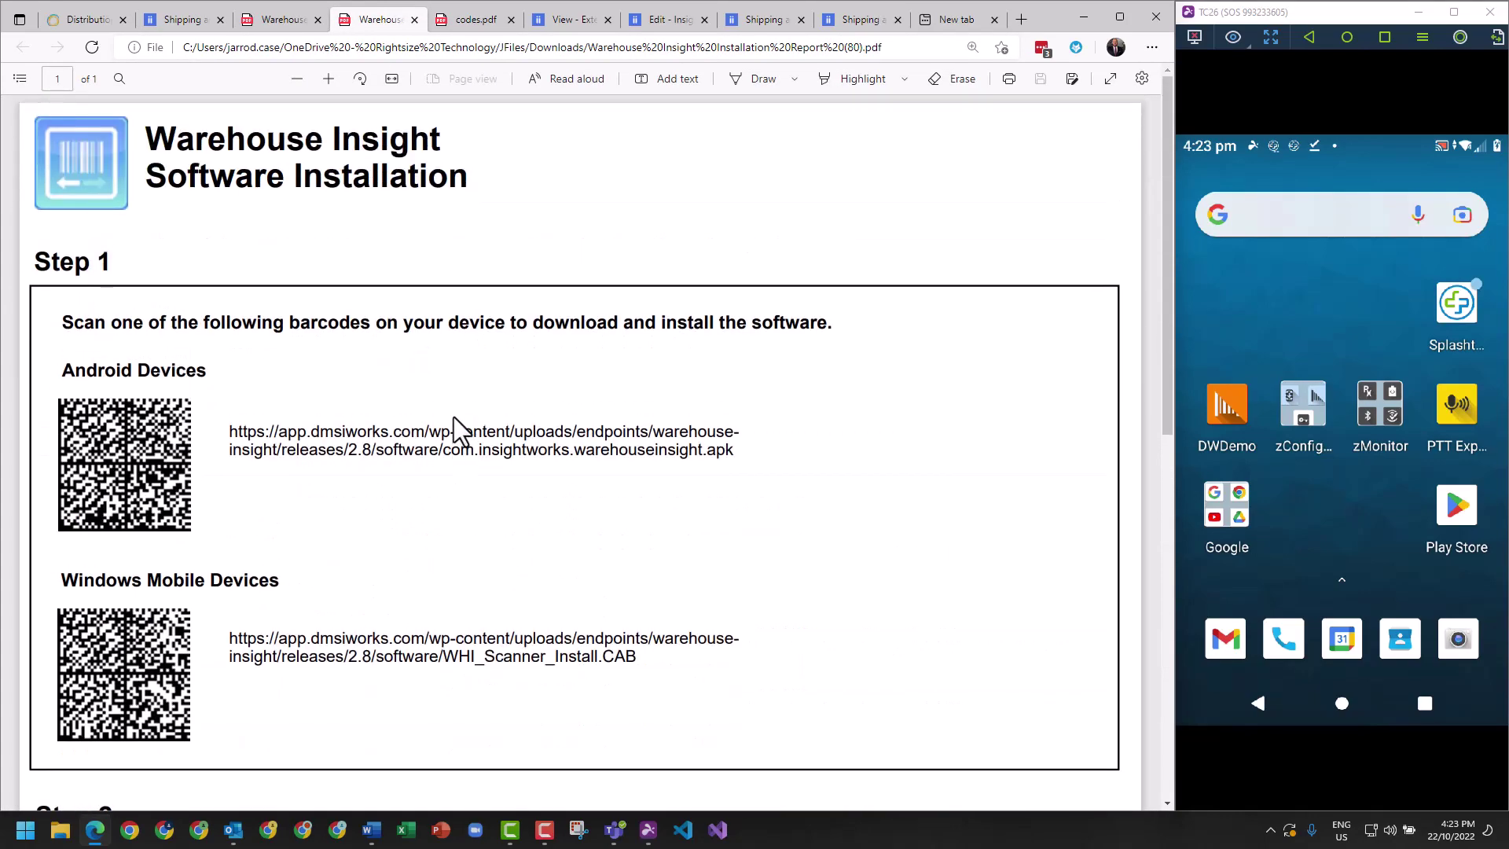
scroll(454, 416, down, 2)
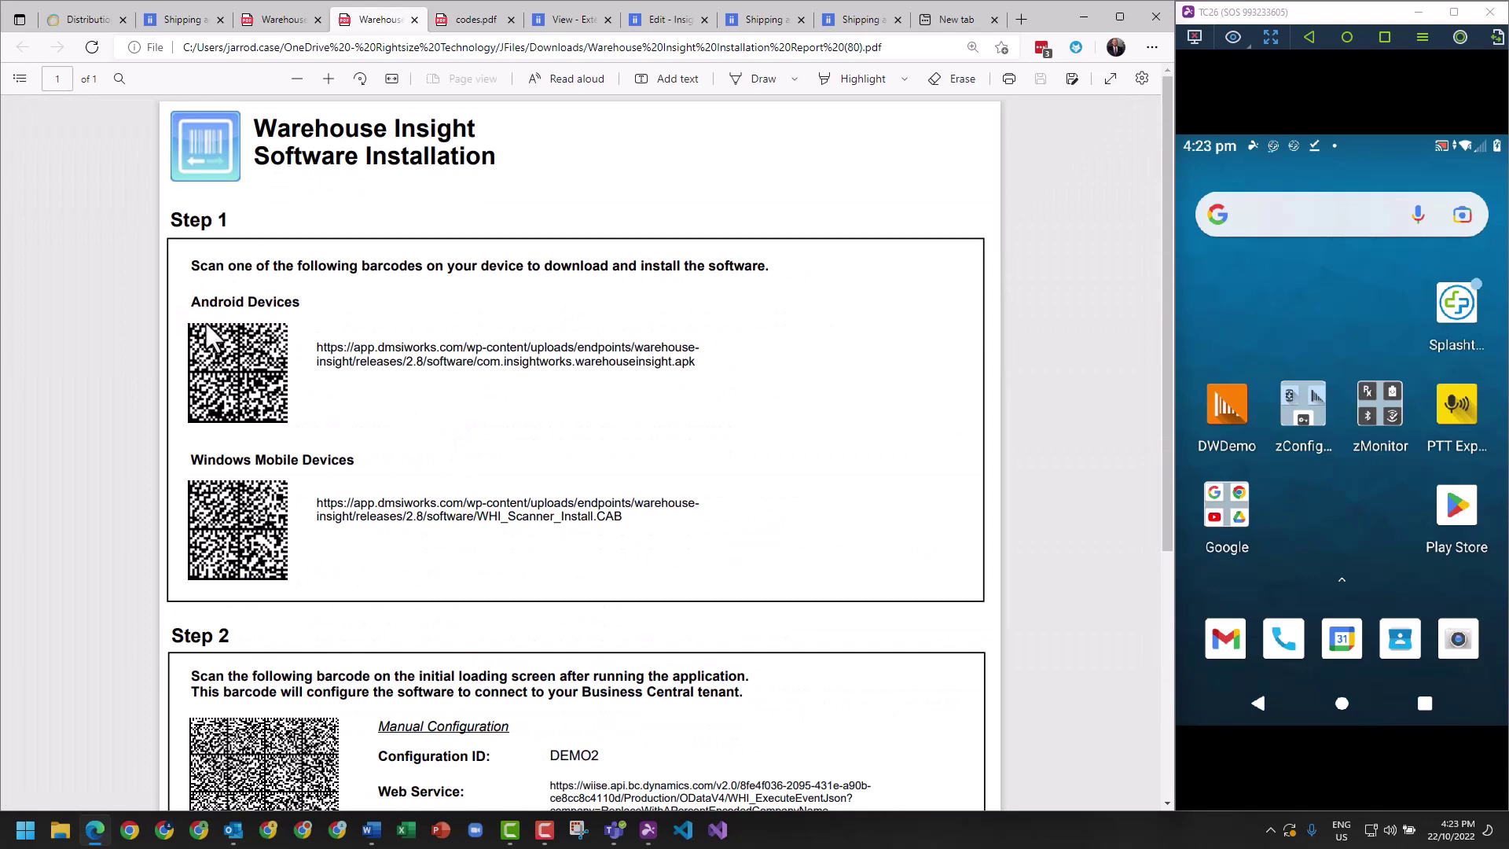
scroll(230, 480, down, 1)
scroll(229, 476, down, 5)
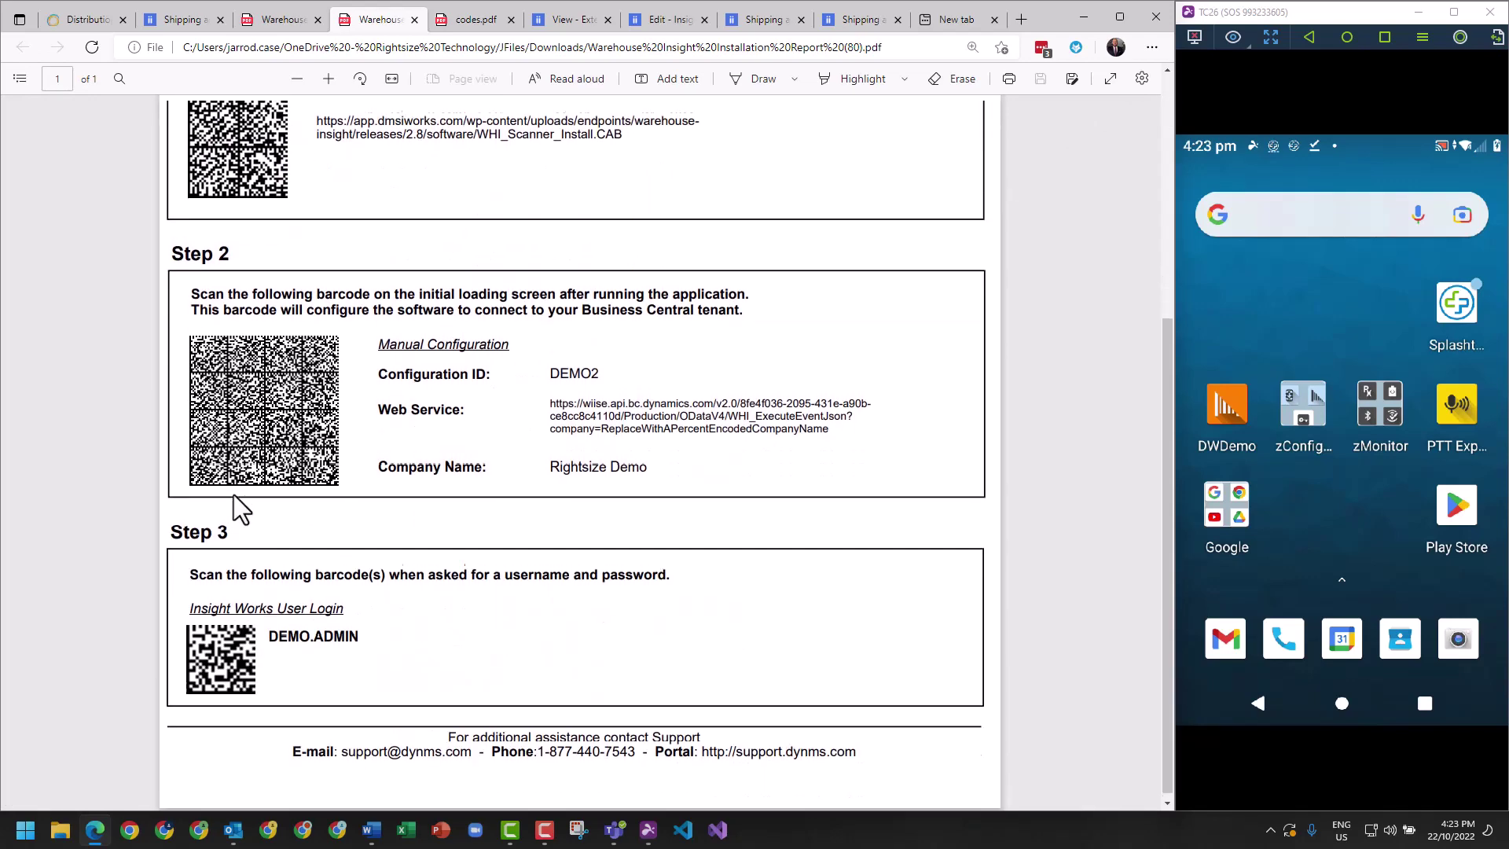
scroll(233, 493, up, 5)
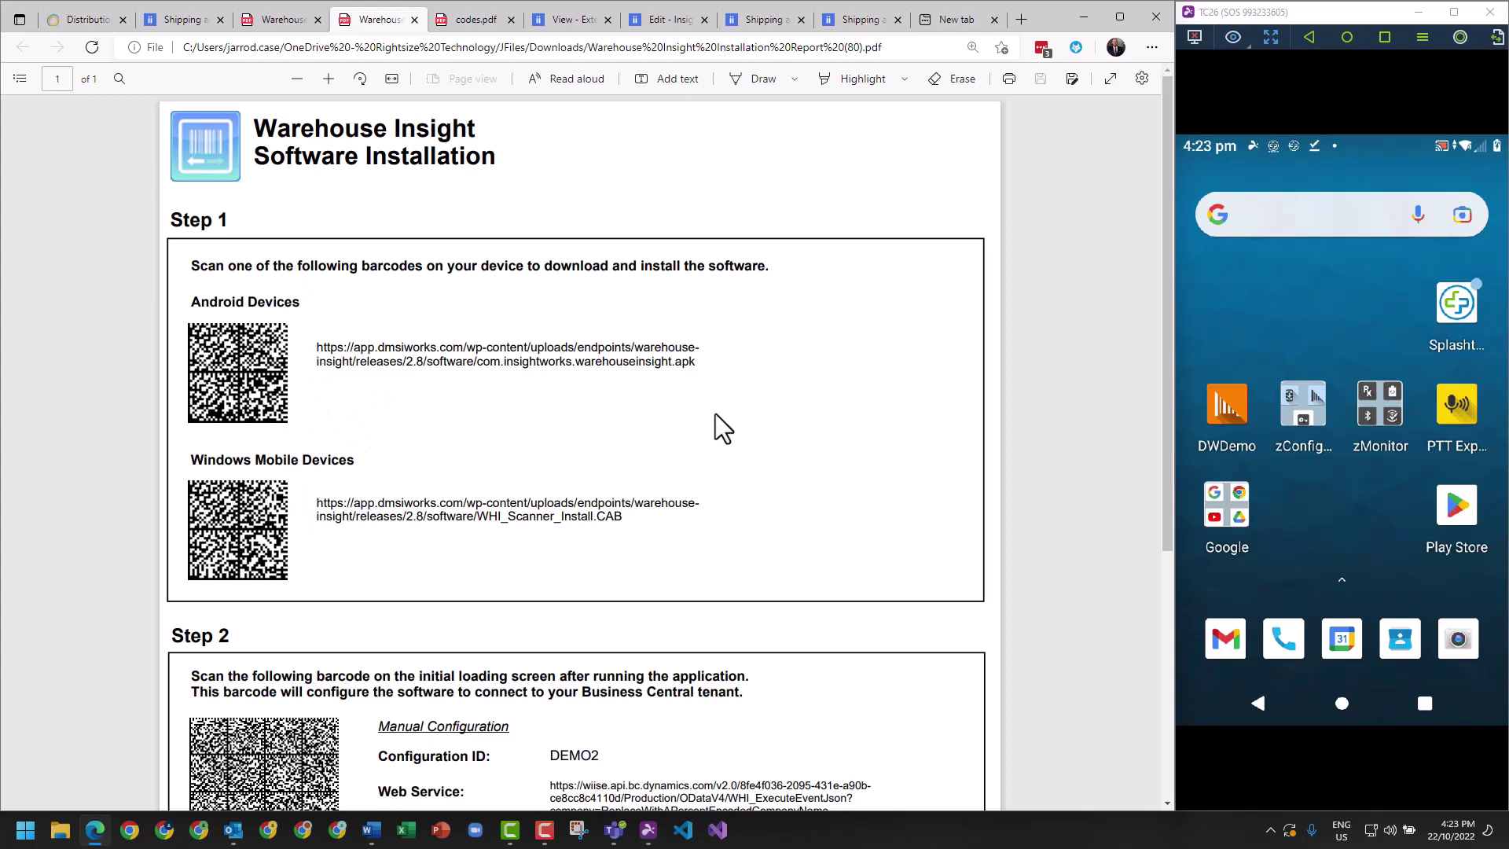
scroll(340, 450, down, 4)
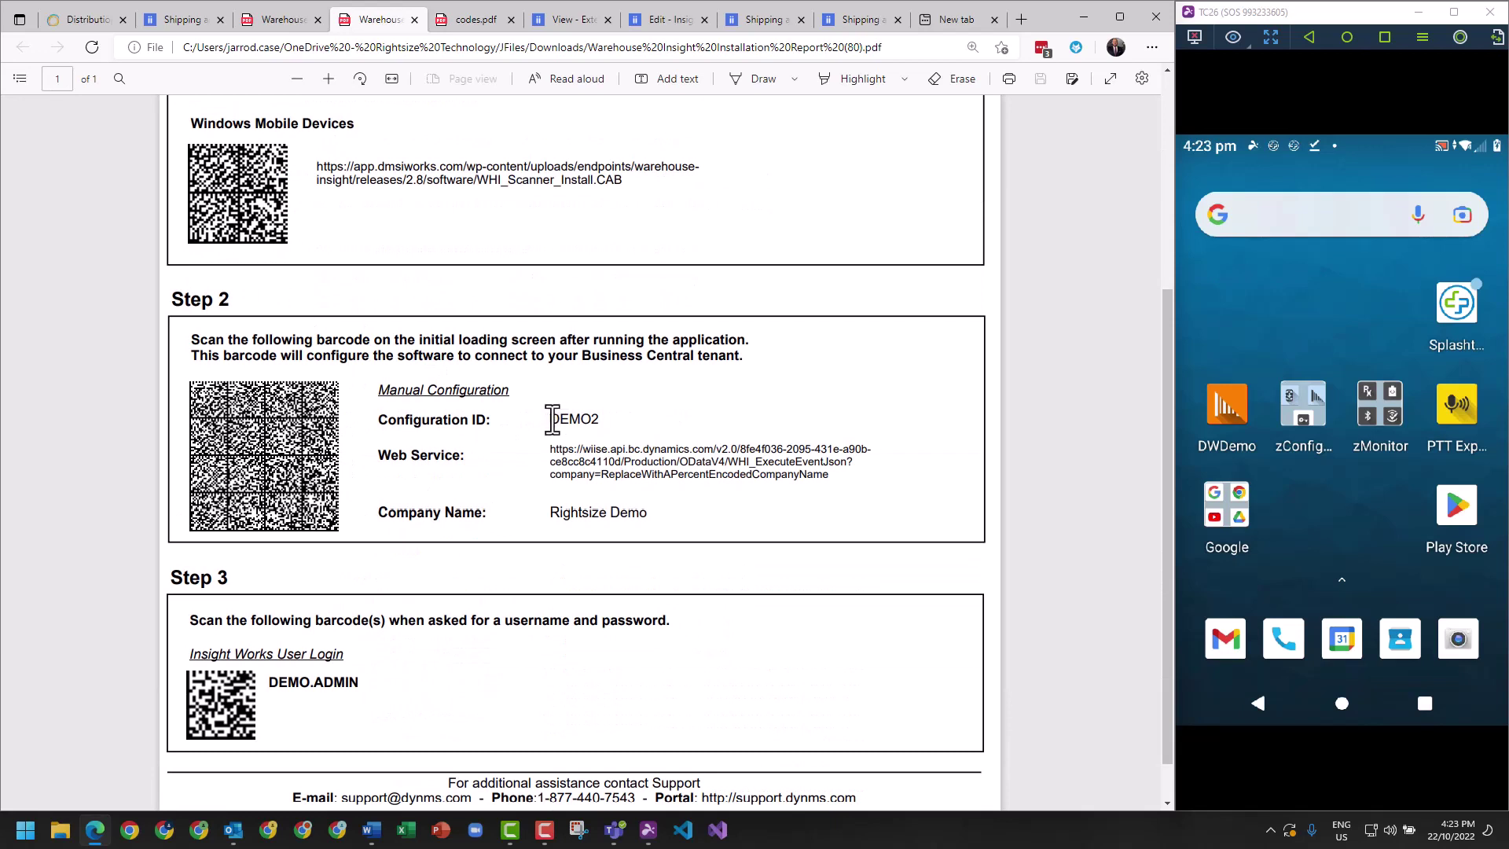
drag(548, 418, 601, 418)
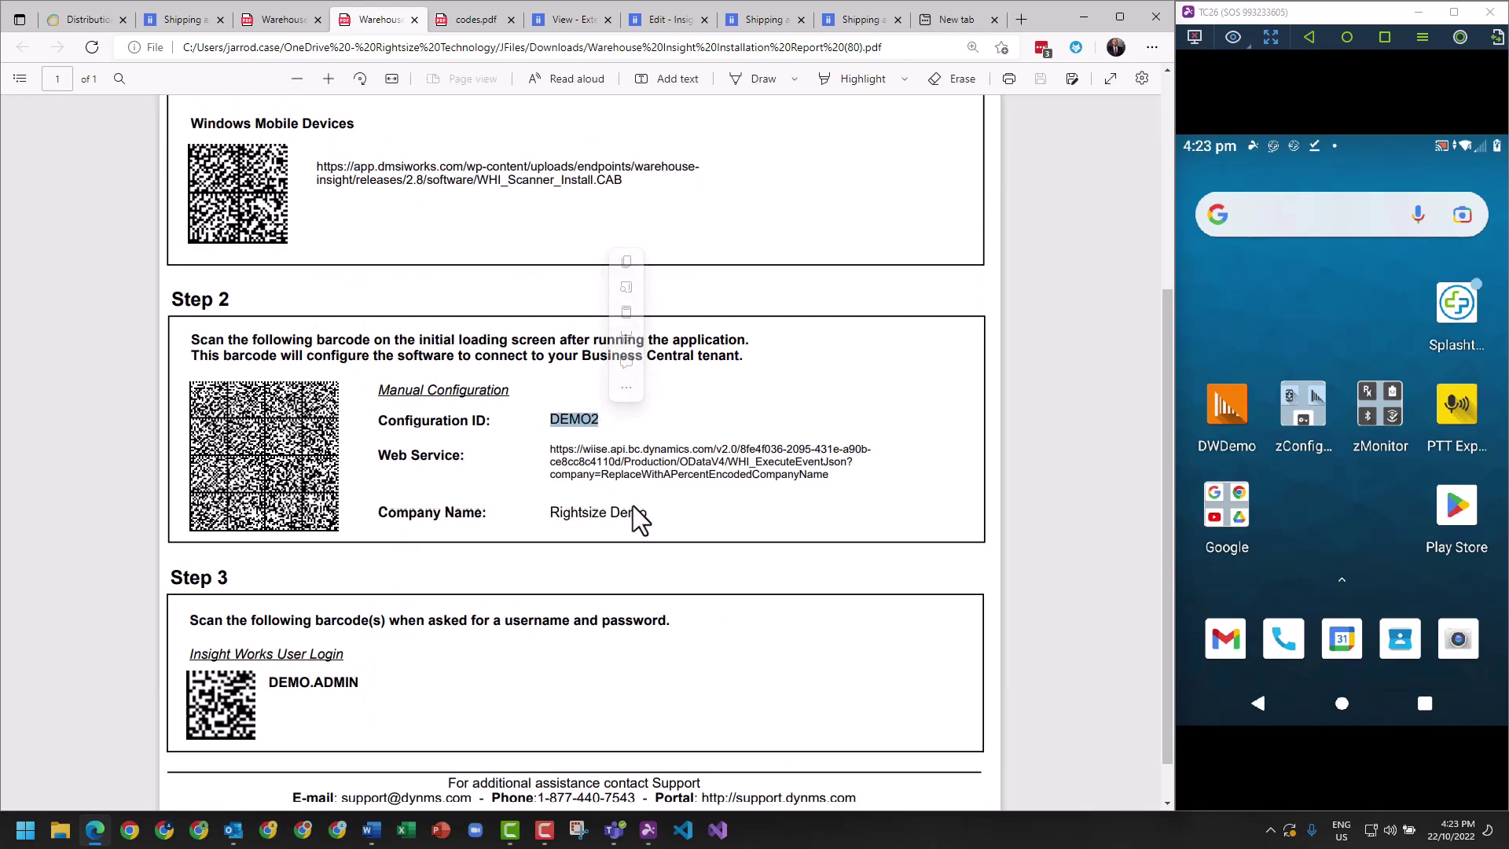
click(591, 507)
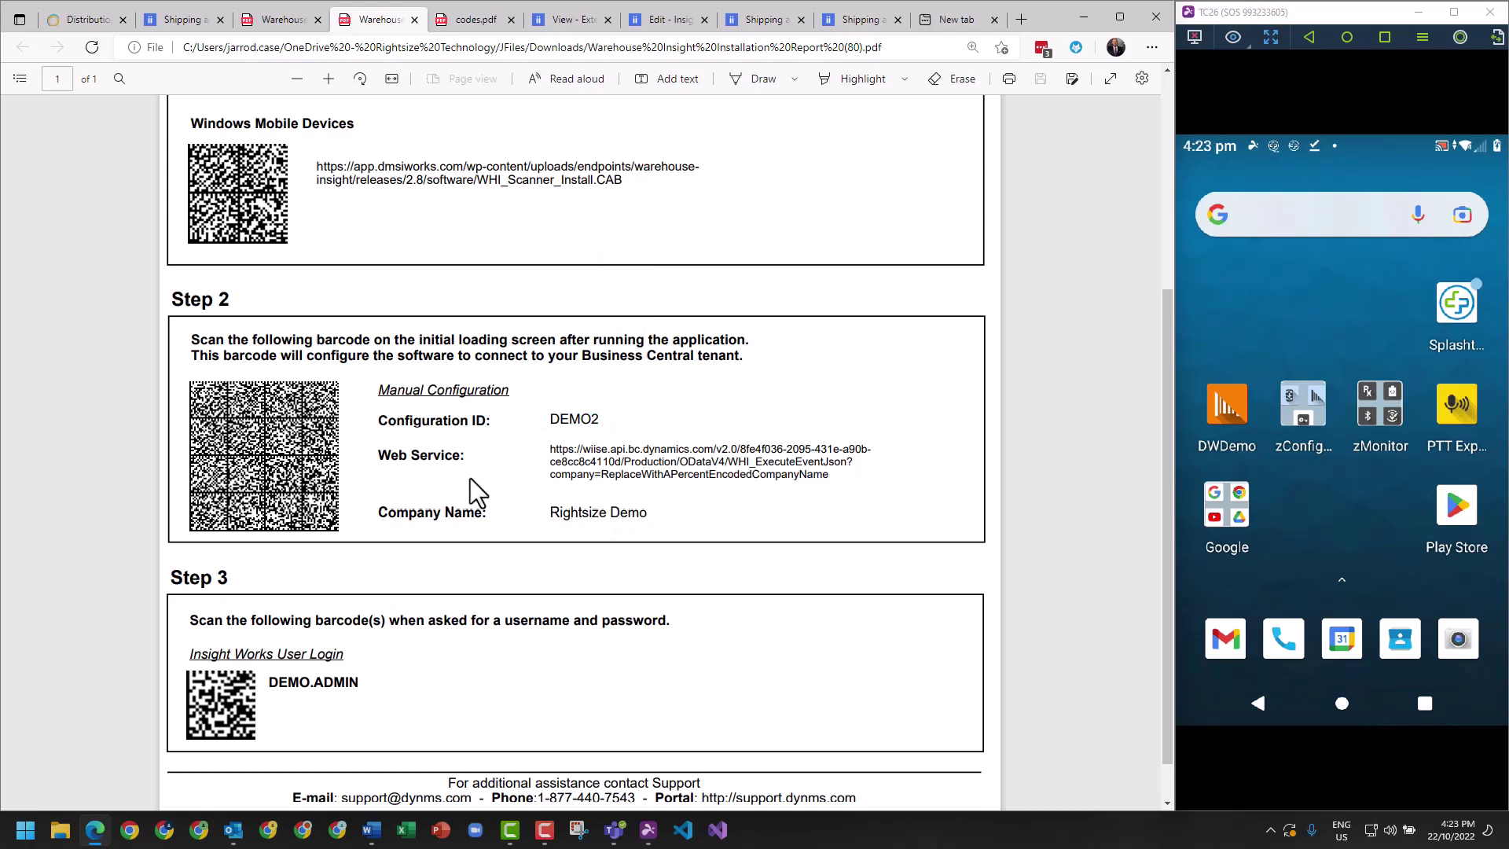
scroll(456, 484, down, 1)
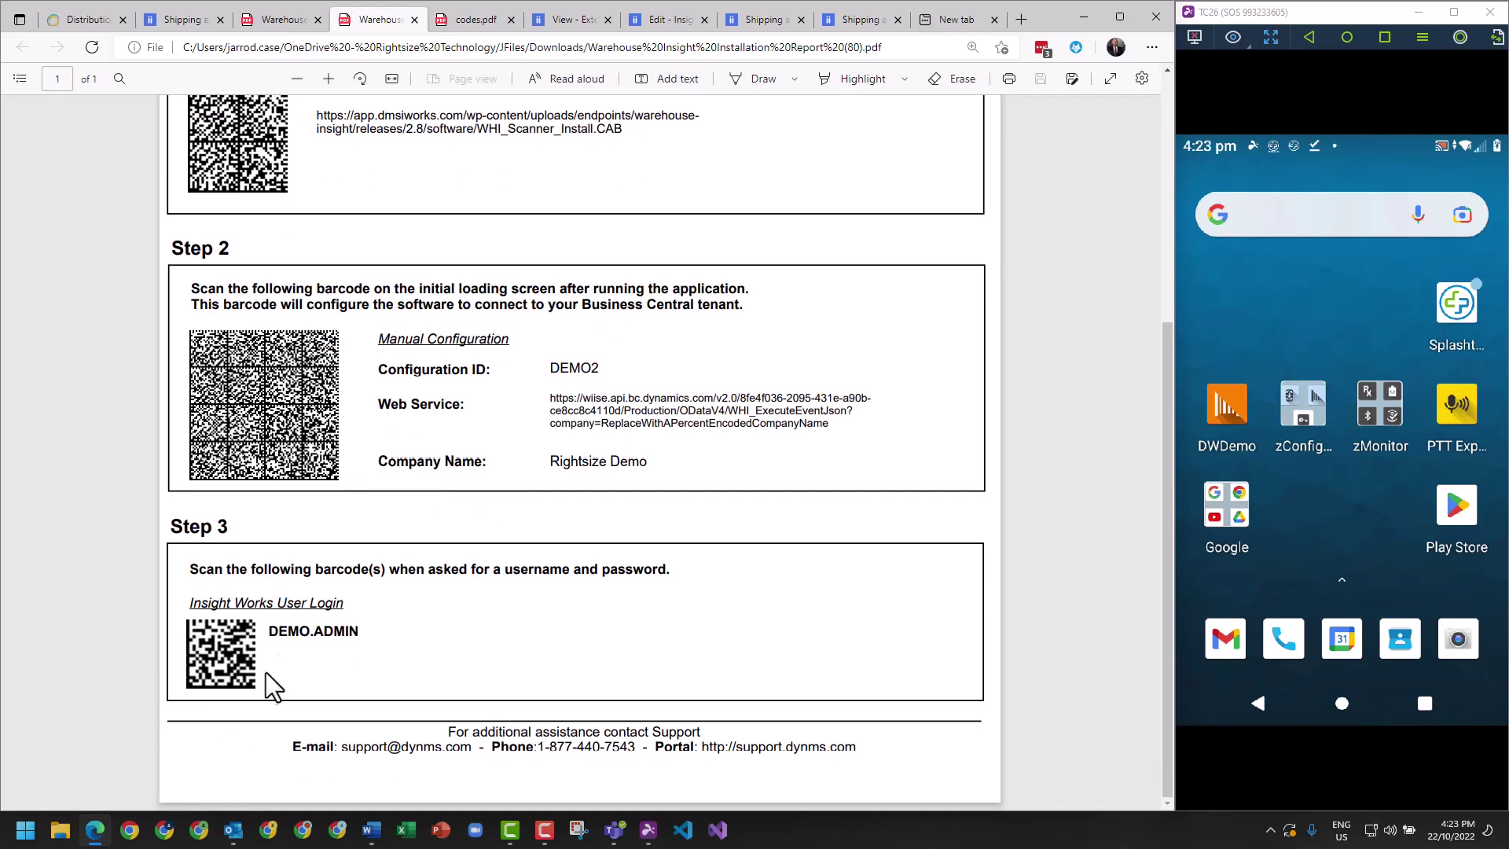
- Check the User Login Badge PDF, then scroll the report back to Step 1's Android download link
click(309, 19)
click(351, 17)
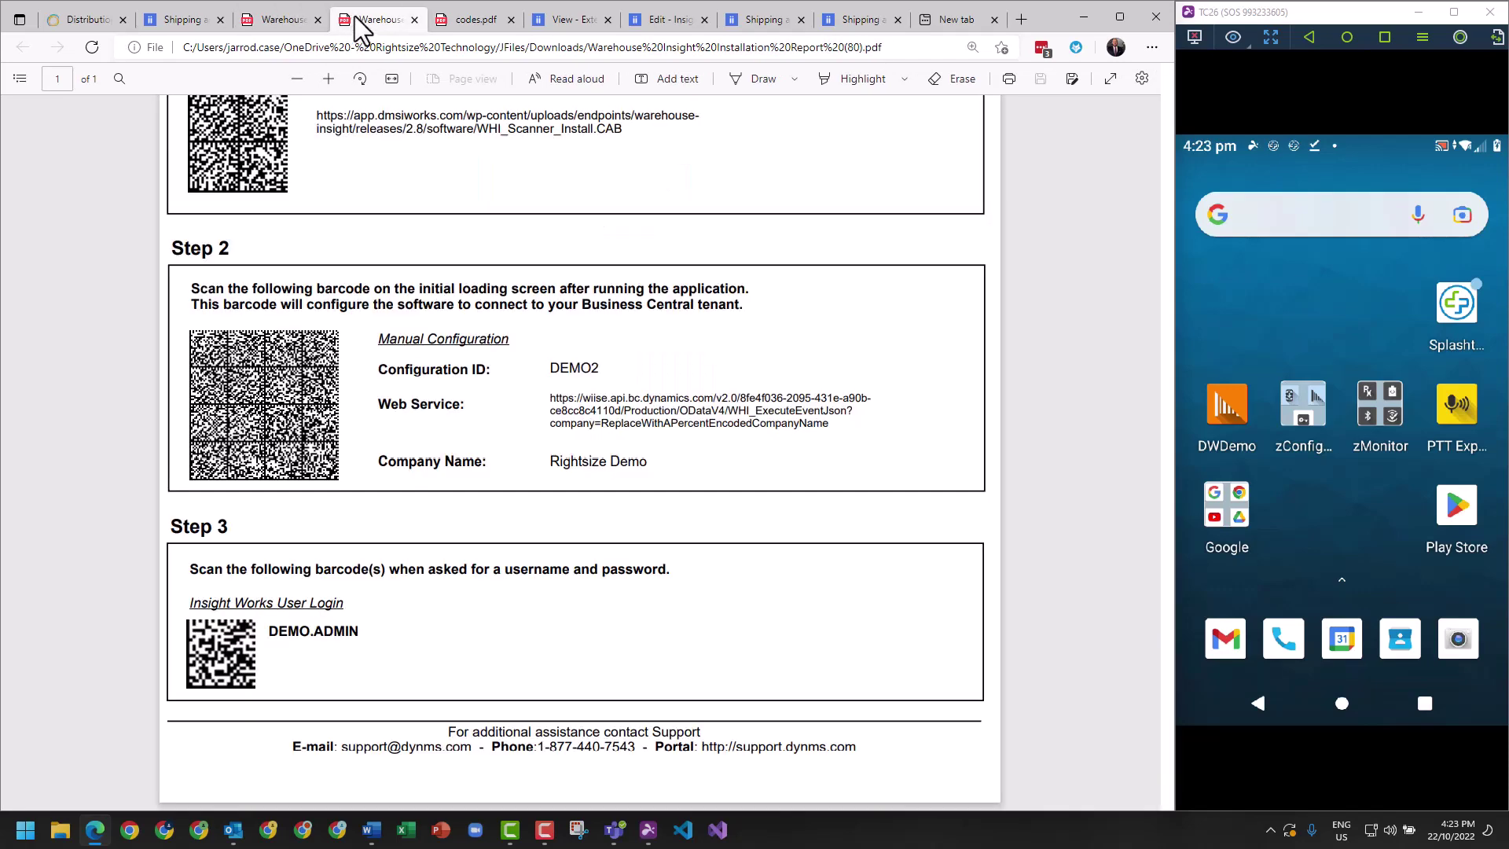
scroll(434, 394, up, 6)
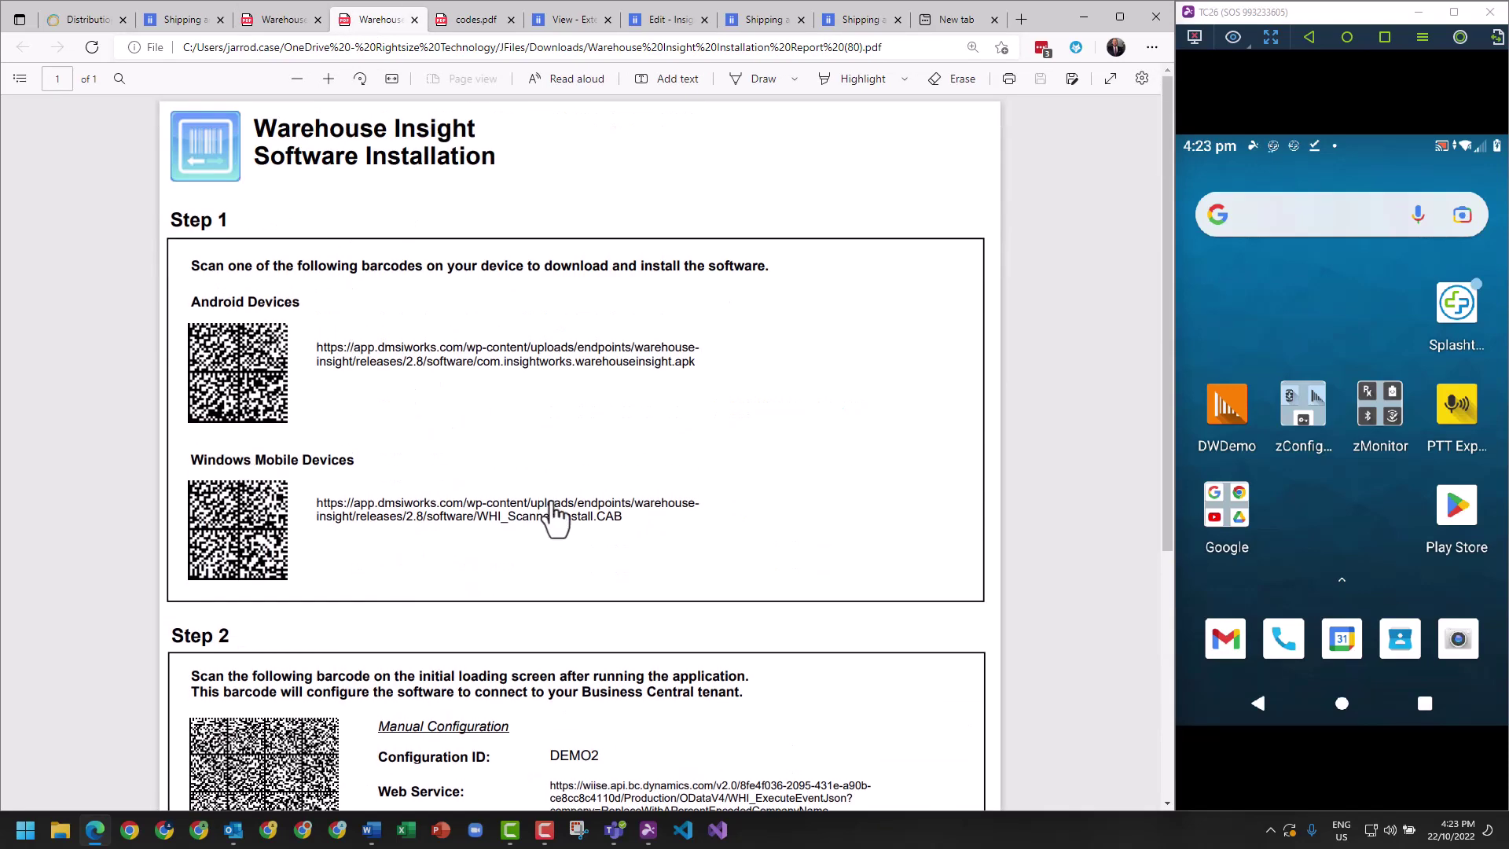
scroll(548, 515, down, 5)
scroll(538, 522, up, 1)
scroll(538, 522, up, 3)
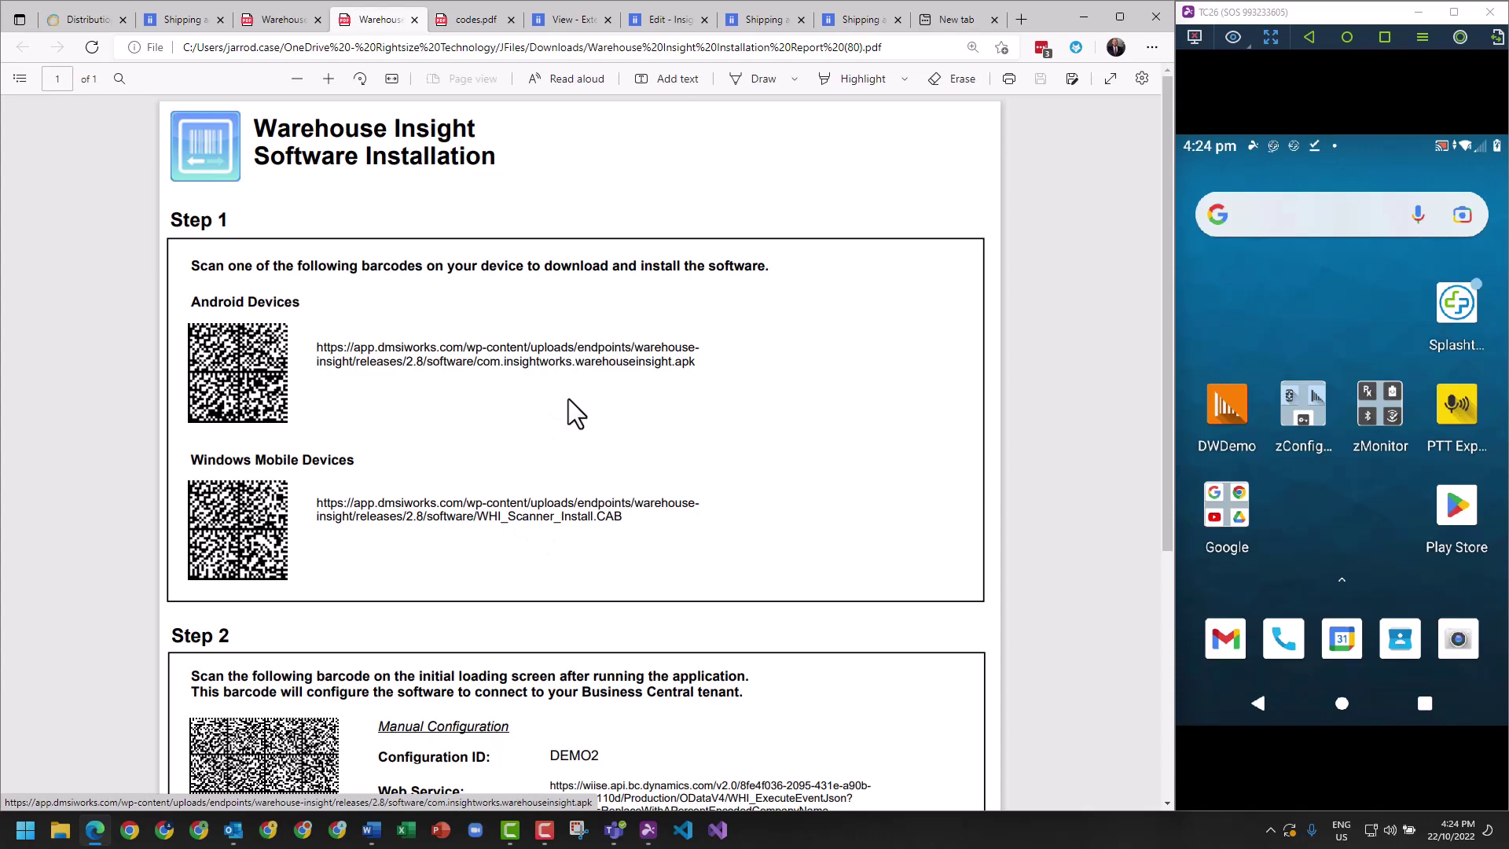
click(1286, 216)
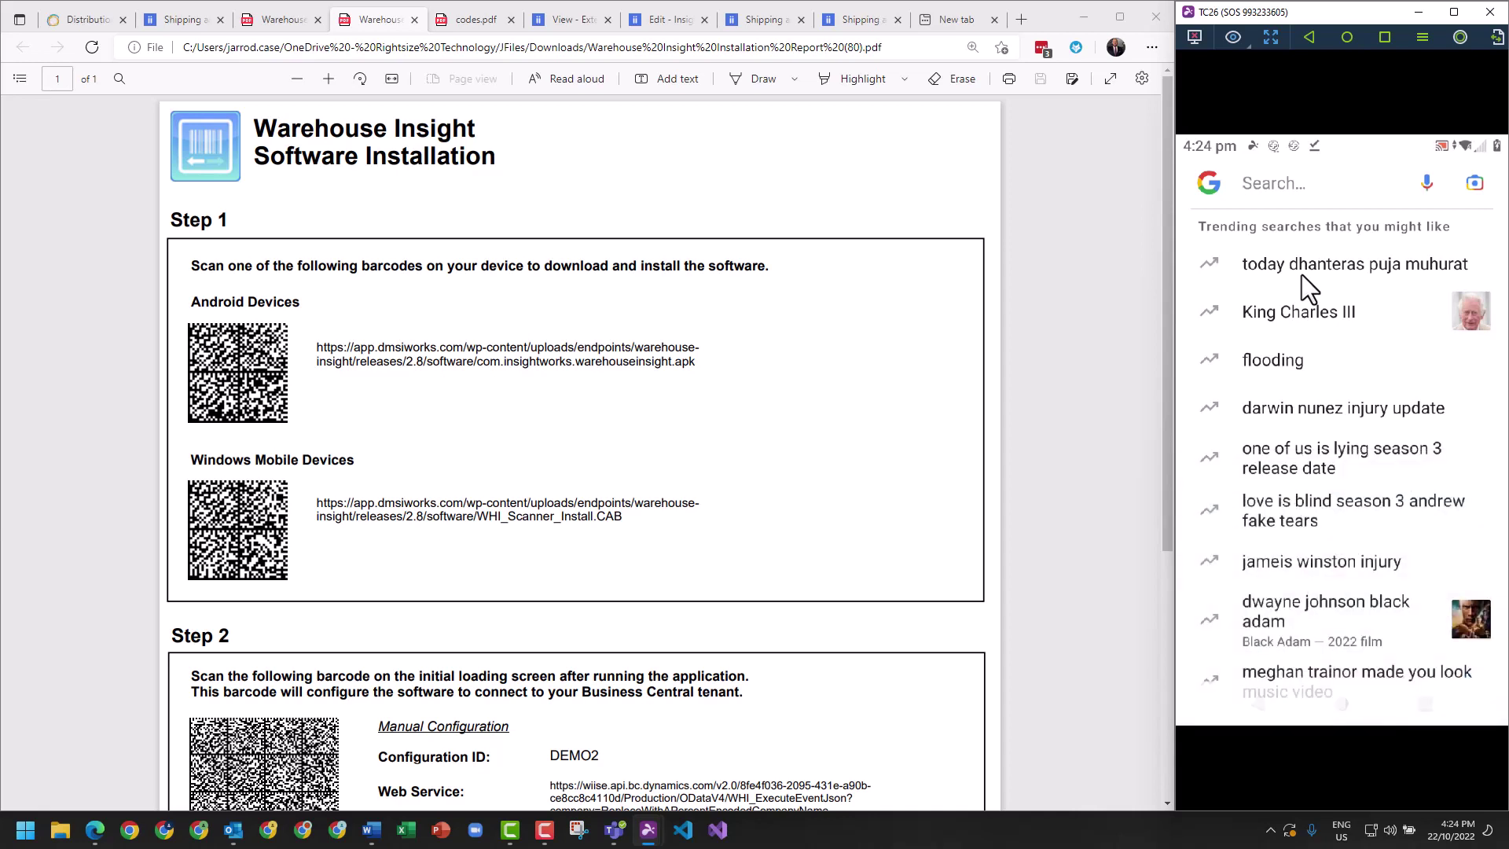
- Download the Warehouse Insight APK from its URL, install and launch it, allowing photo and media access
key(ctrl+v)
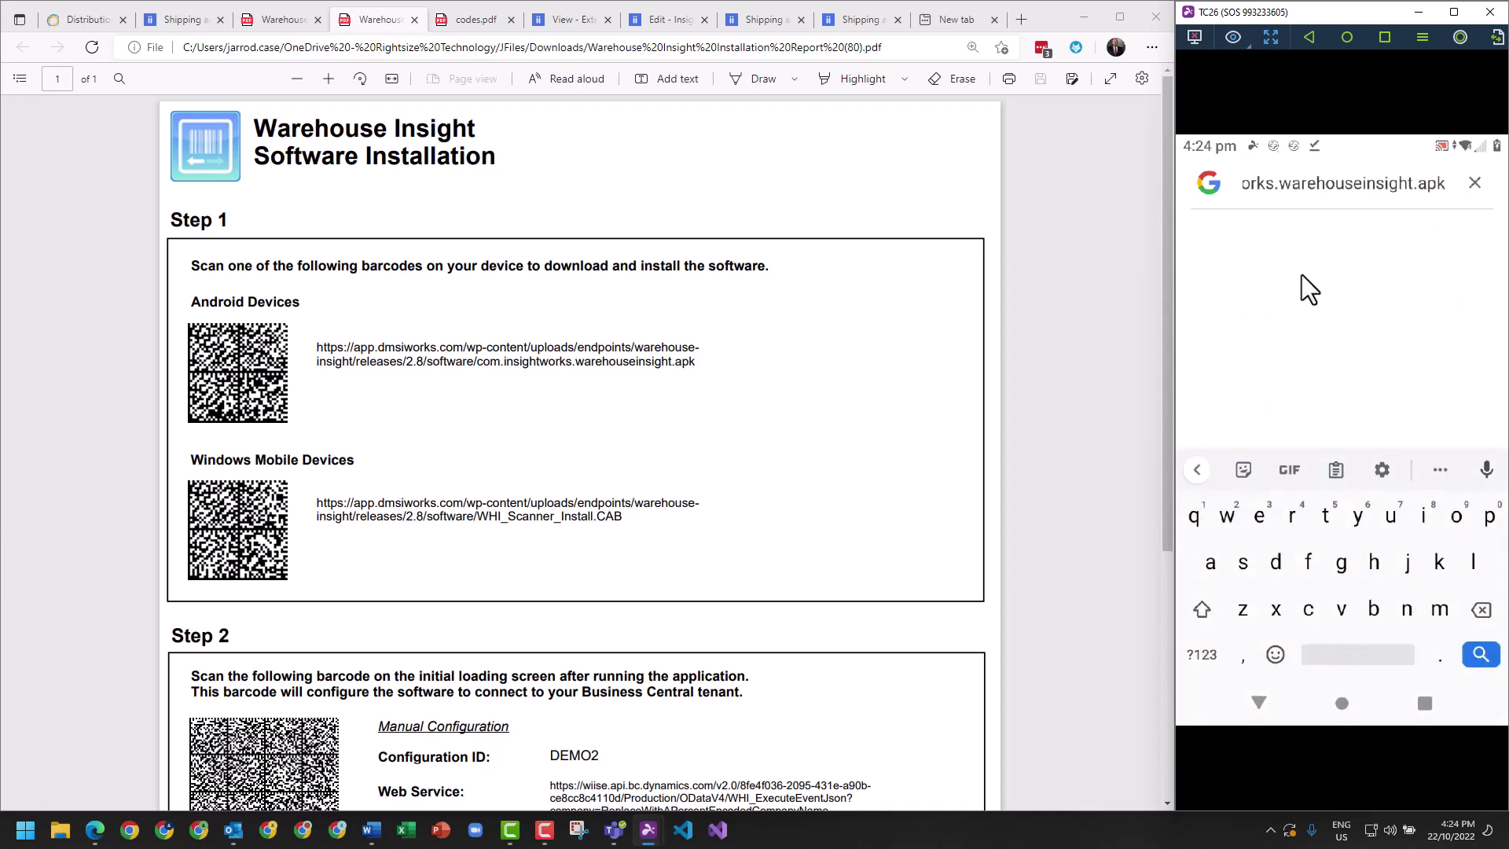
key(Return)
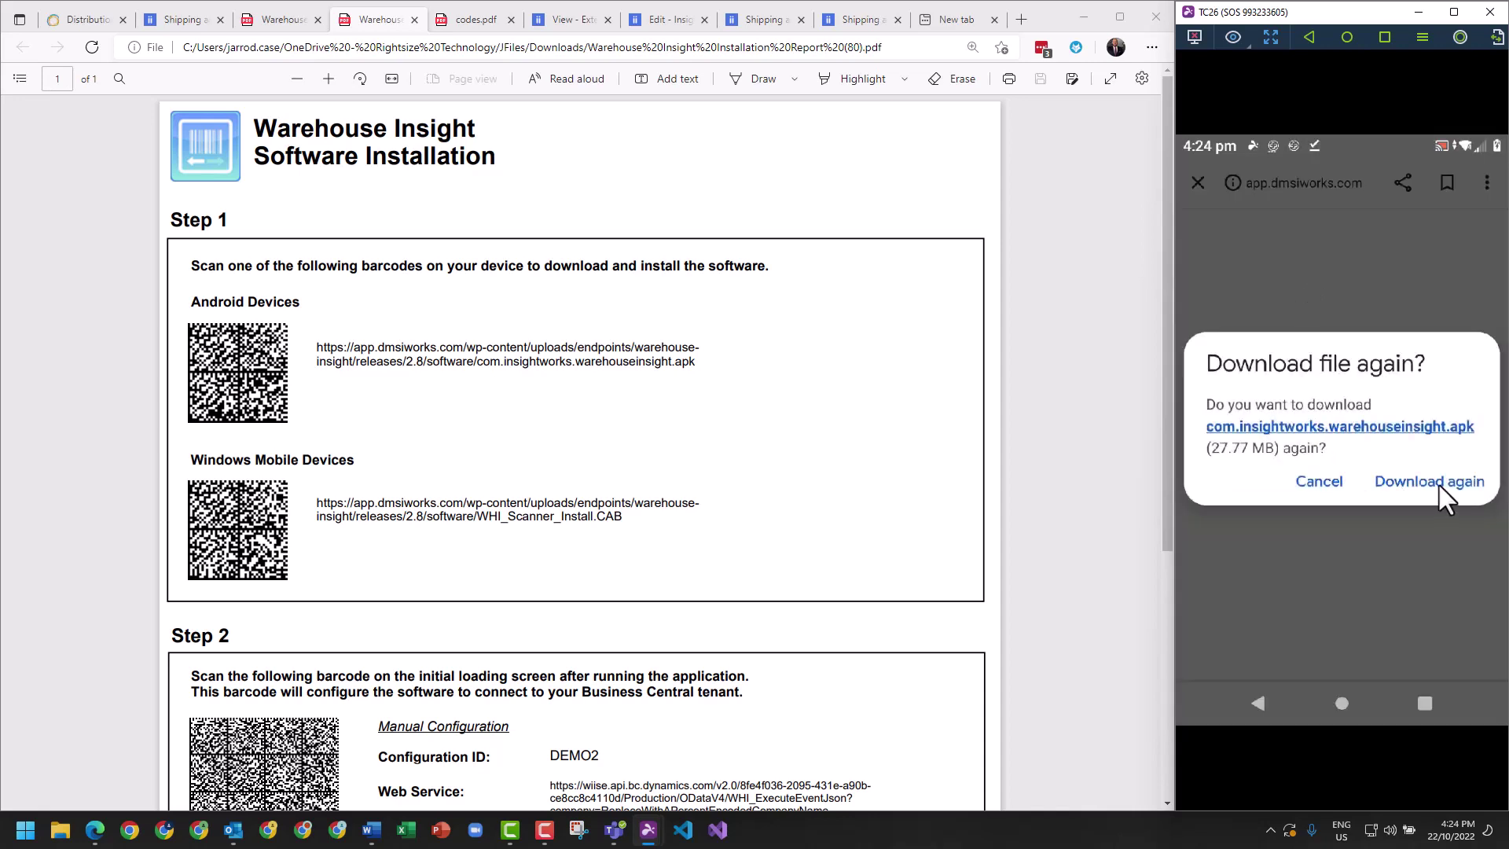
click(1439, 486)
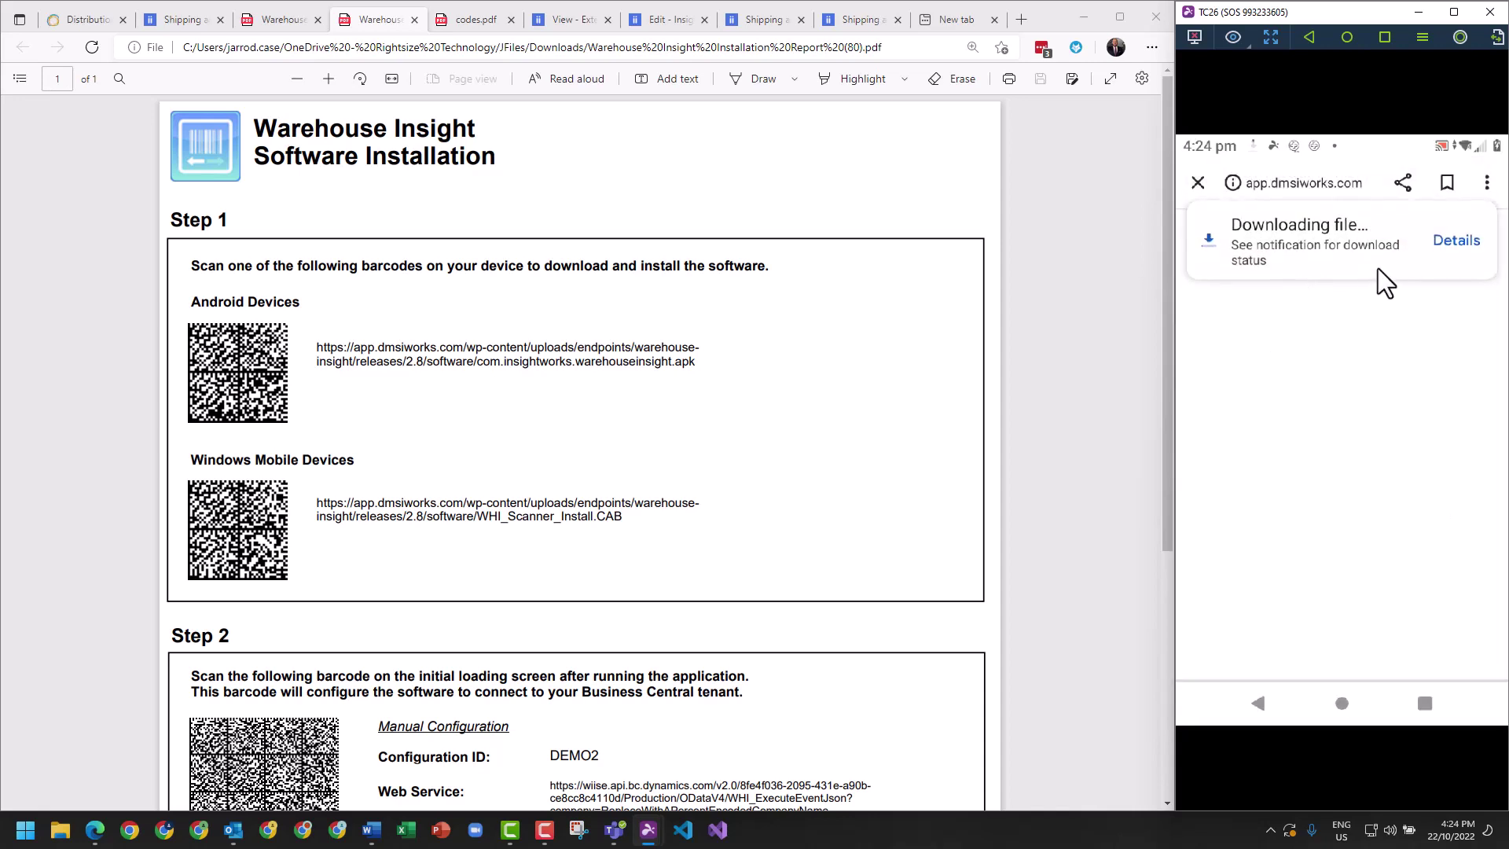
click(1456, 242)
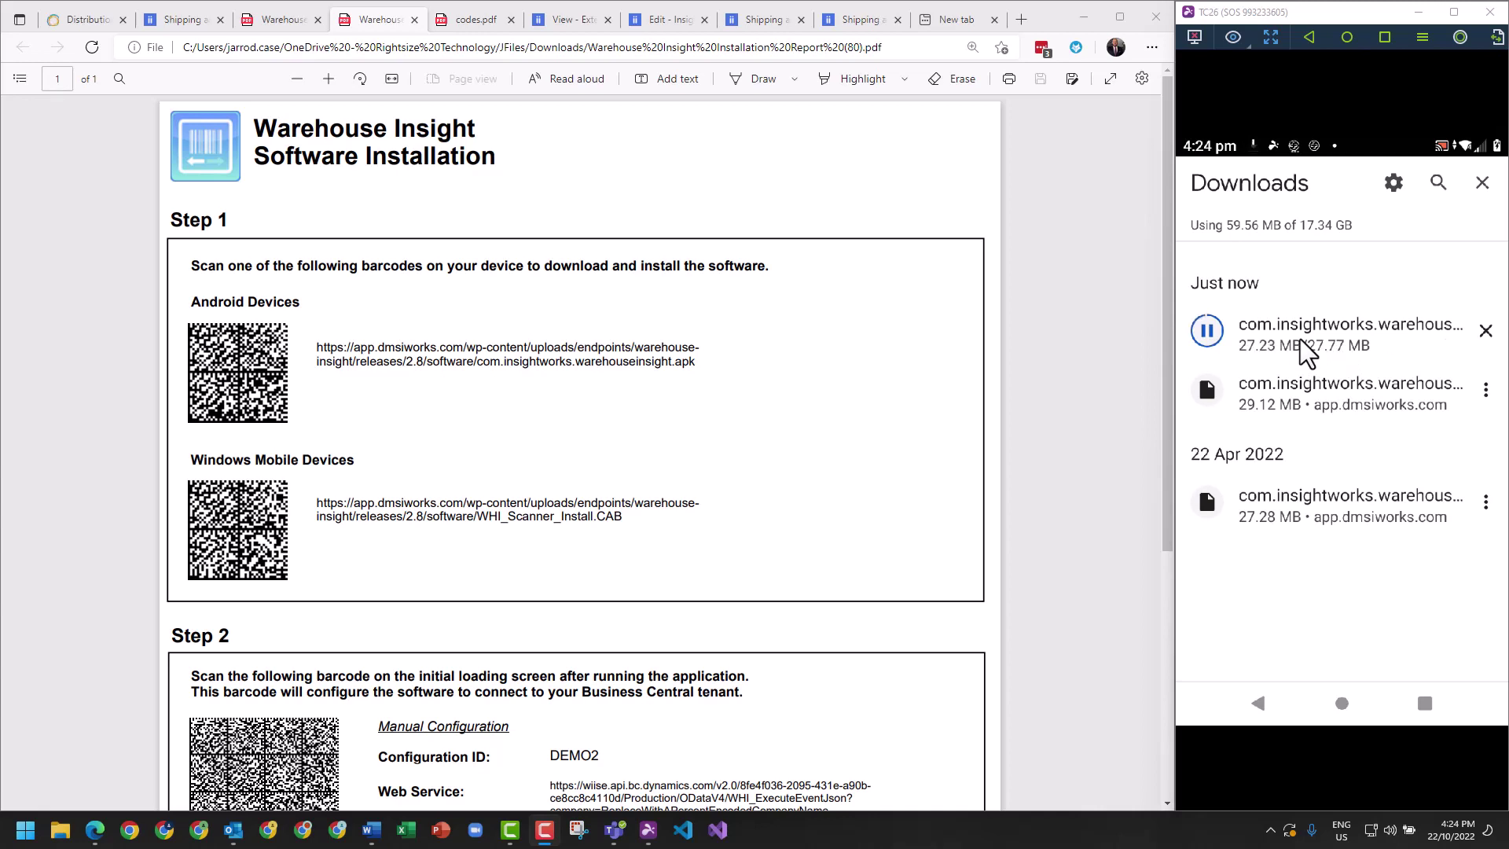
click(1299, 337)
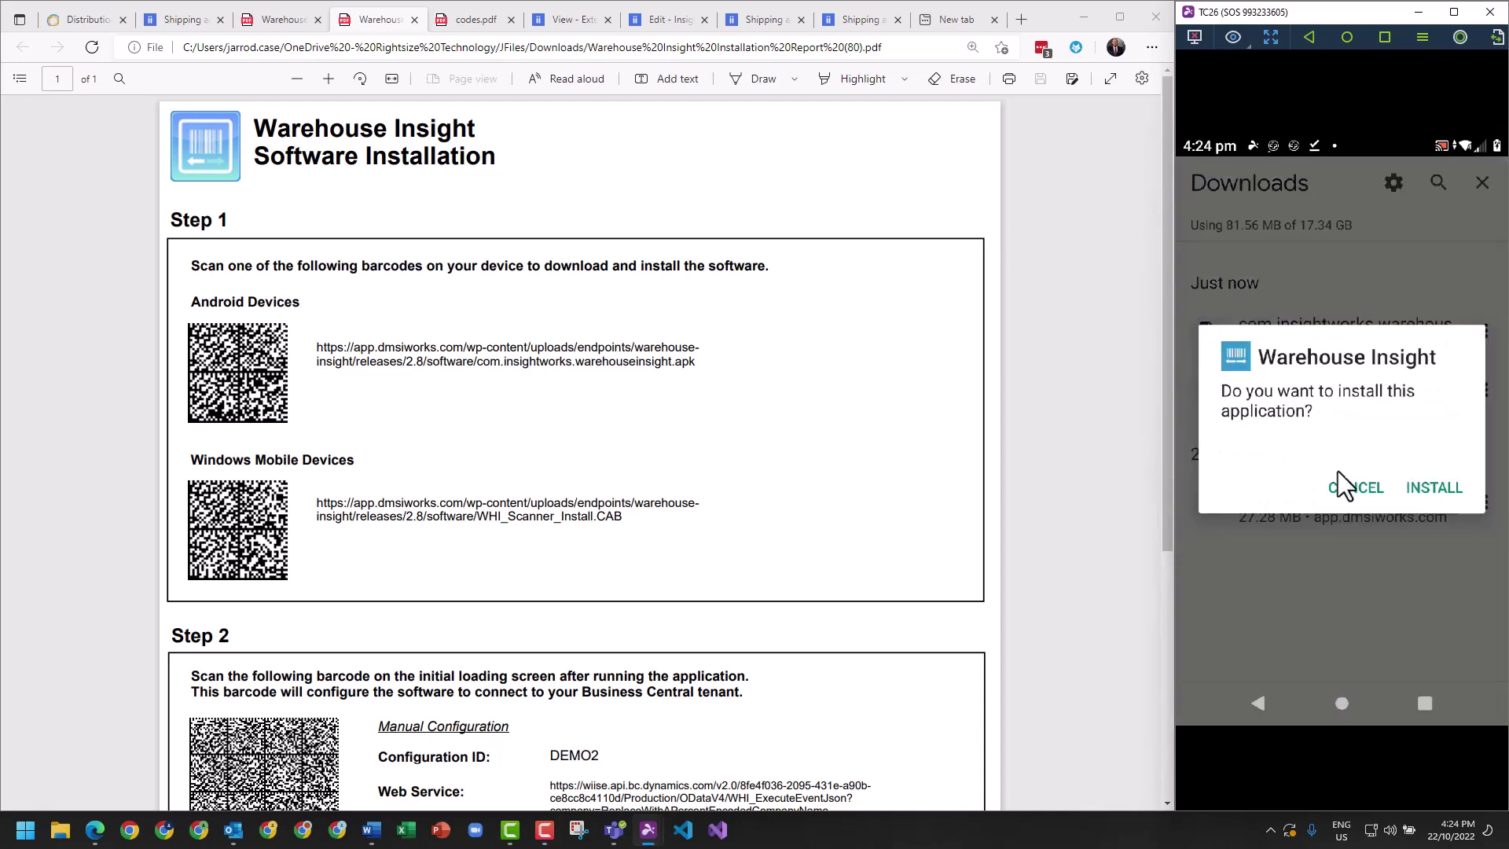
click(1439, 487)
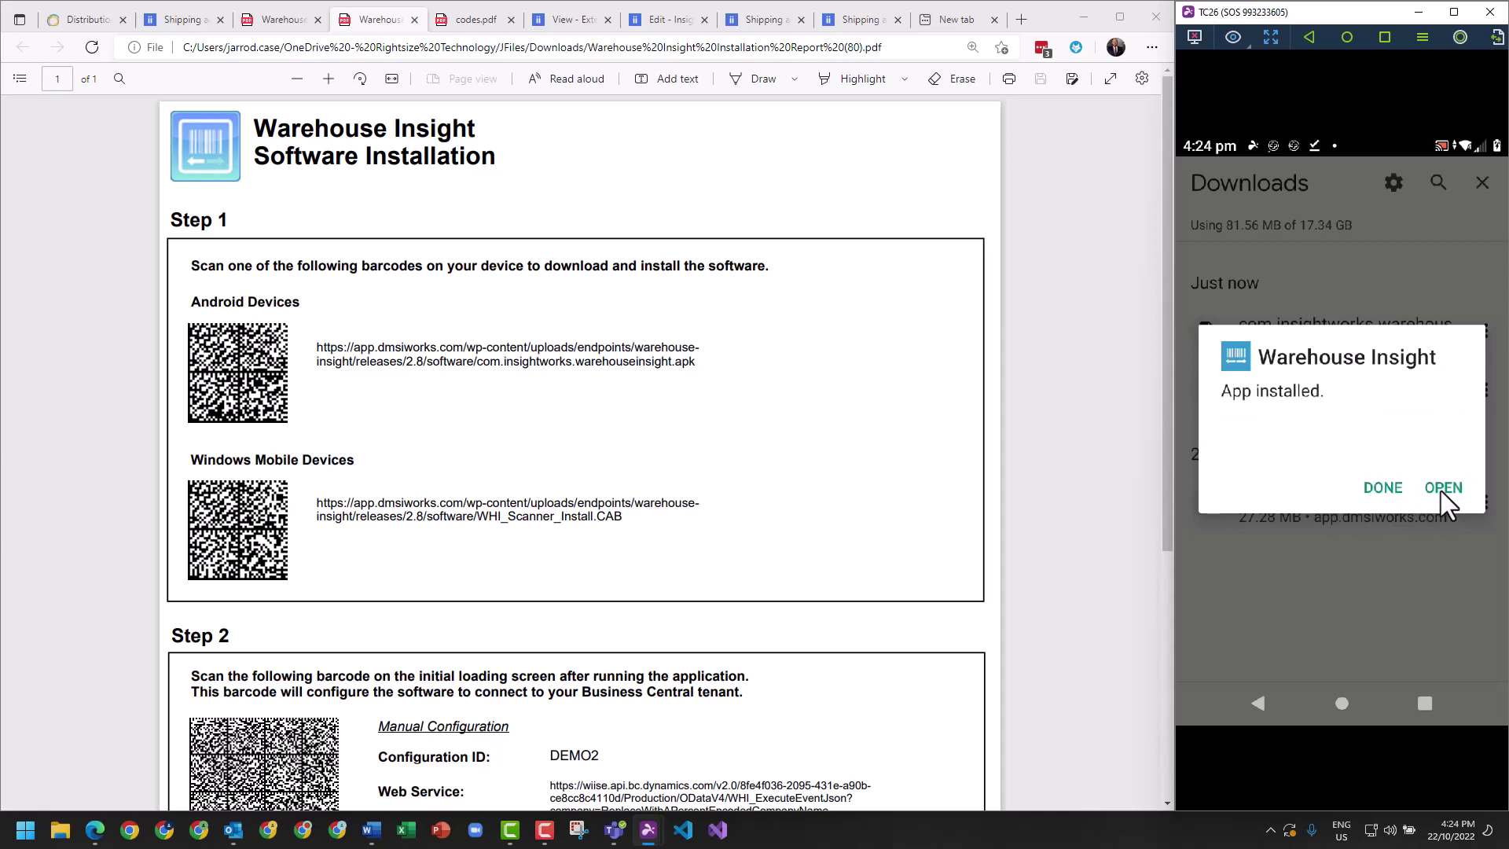
click(1440, 492)
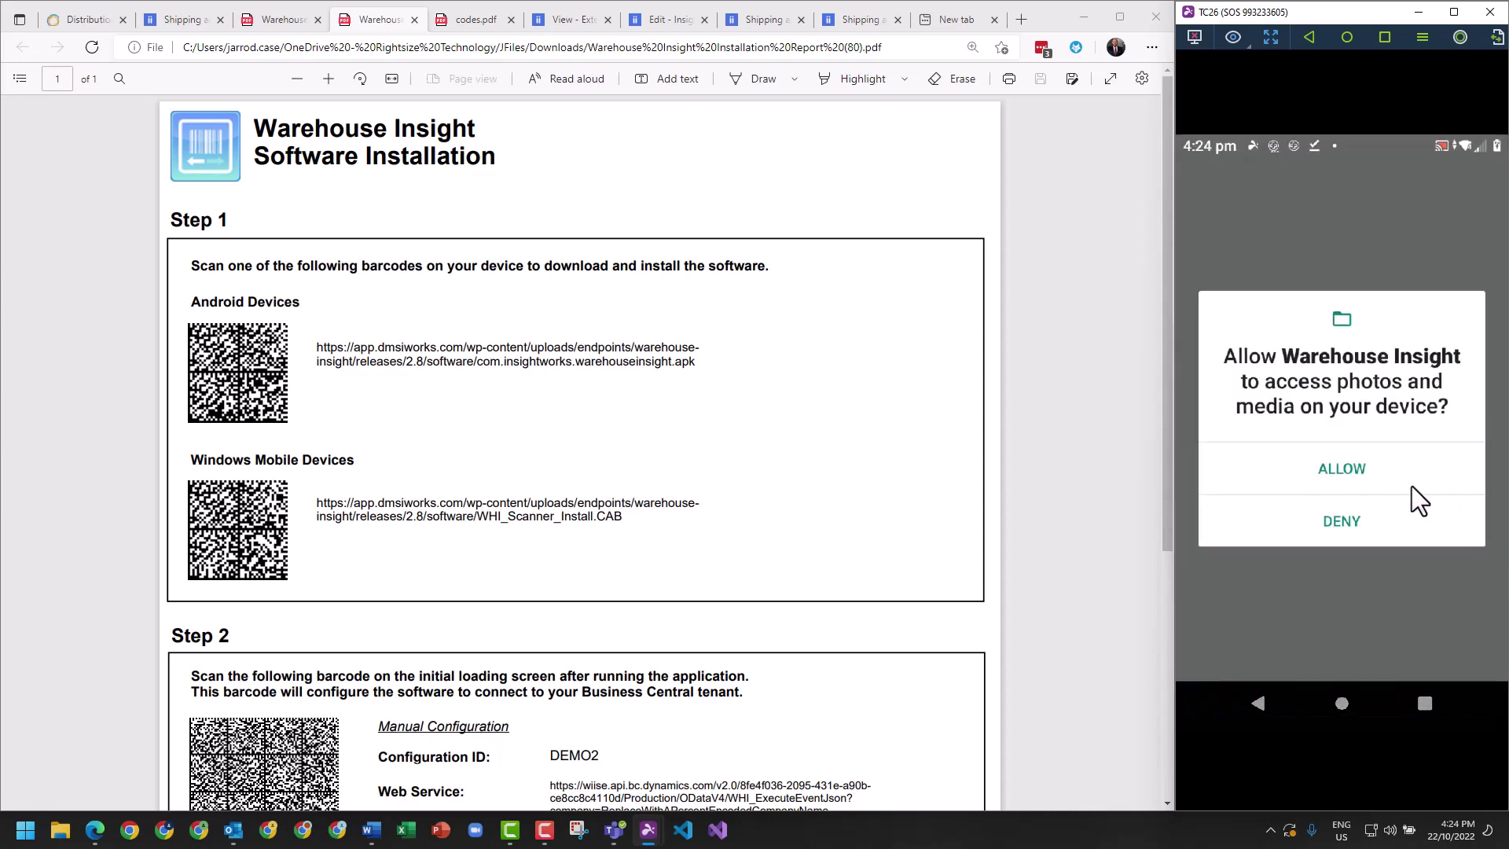
click(1345, 468)
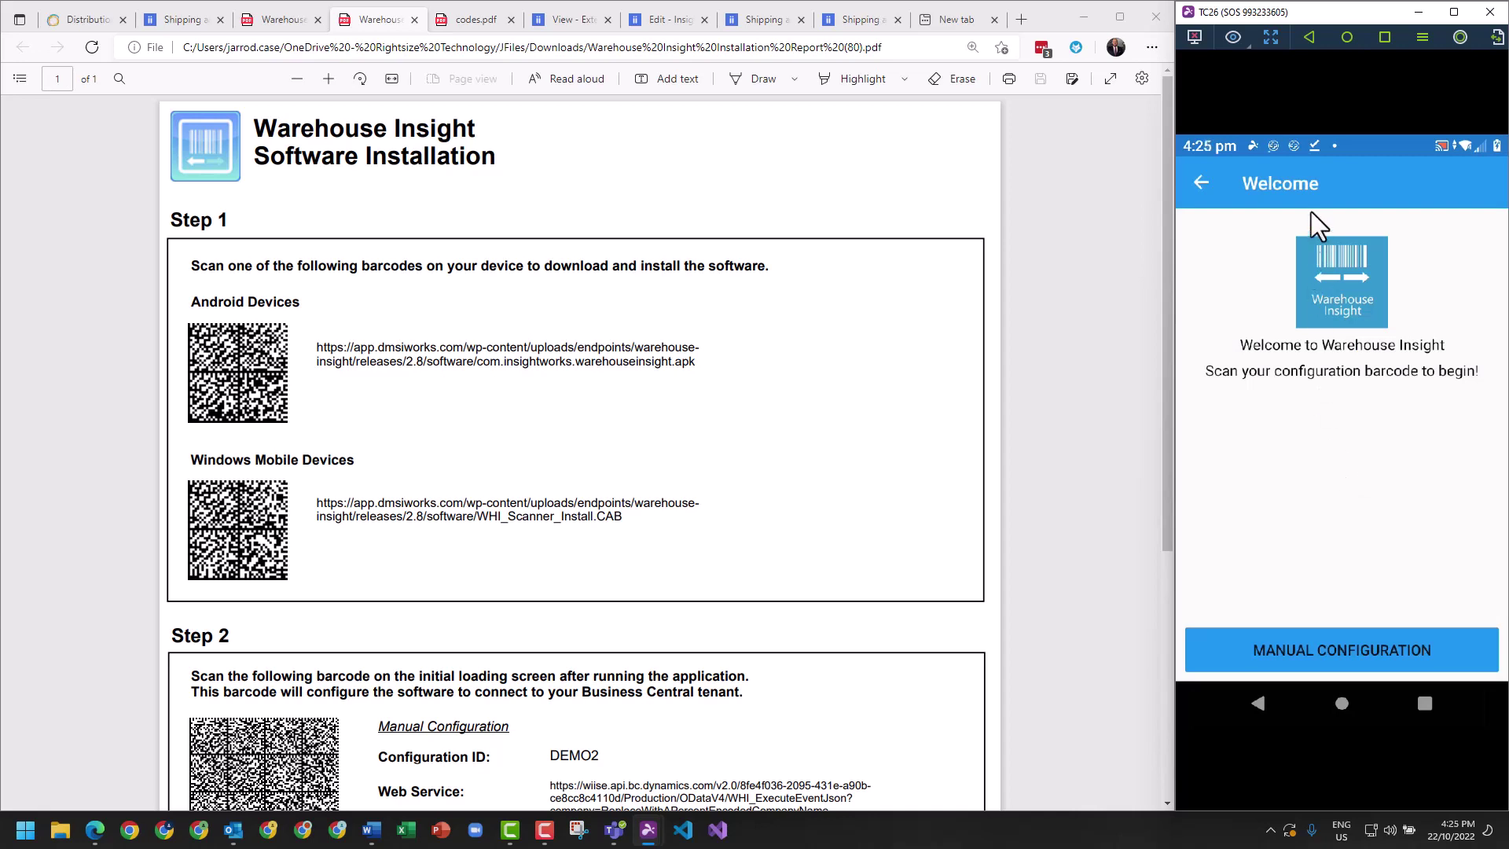
- Force stop the Warehouse Insight app from its App info screen
click(1342, 704)
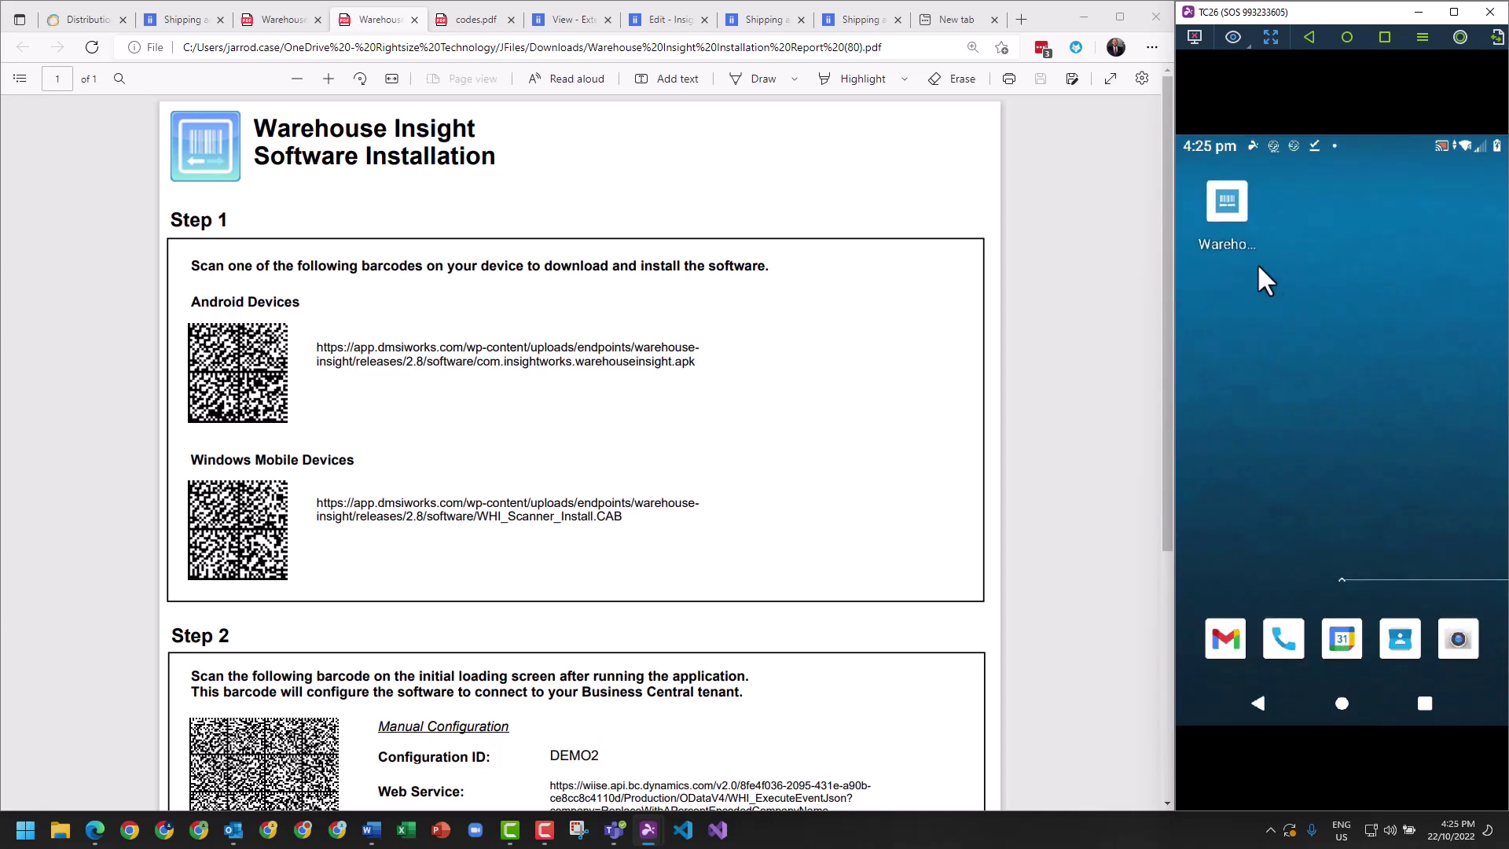
drag(1227, 206, 1225, 309)
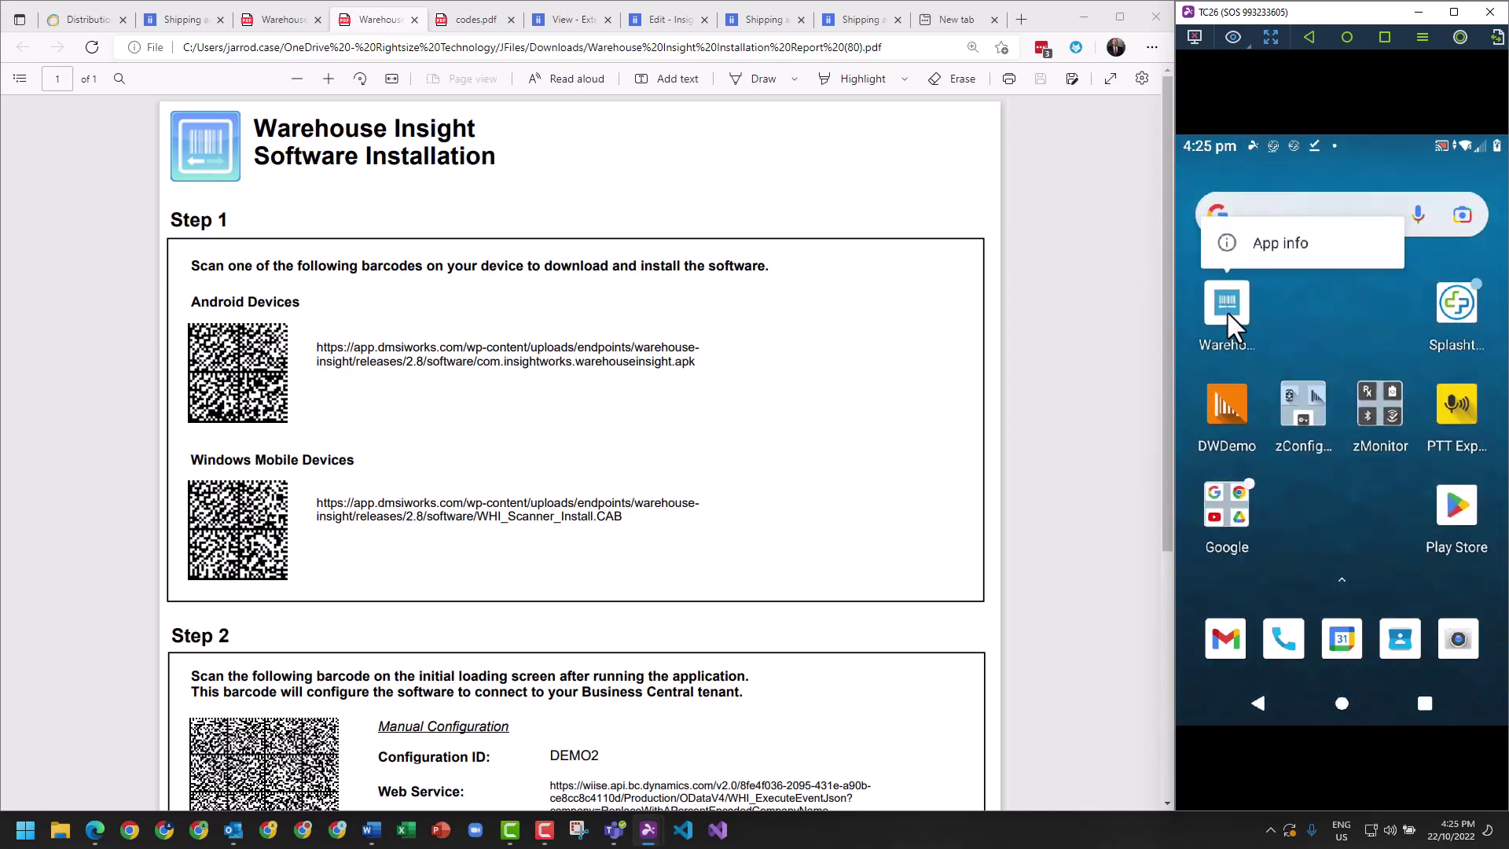
click(1270, 245)
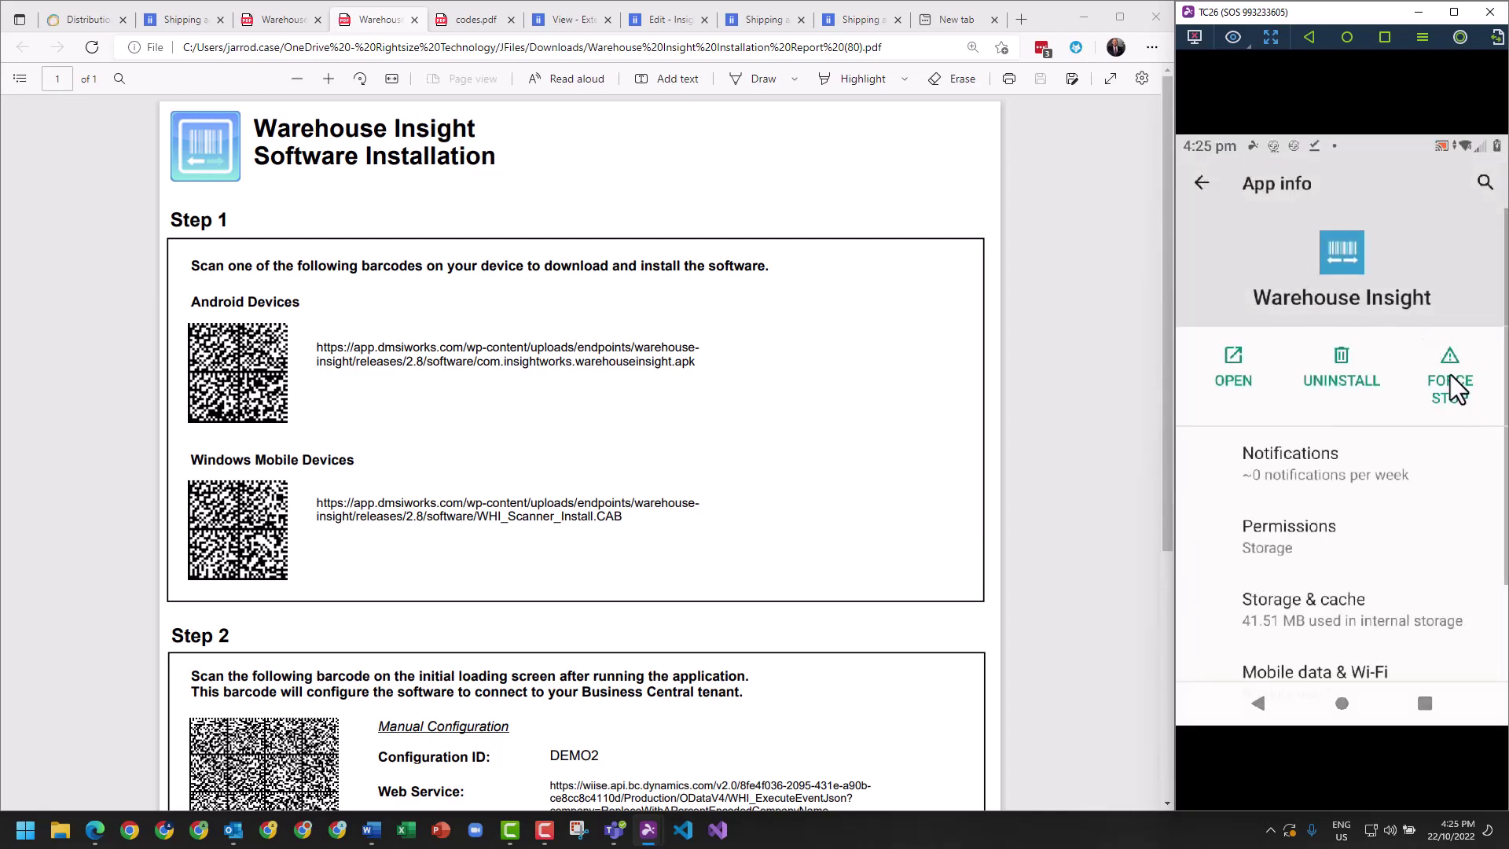
click(1450, 377)
click(1439, 465)
click(1341, 705)
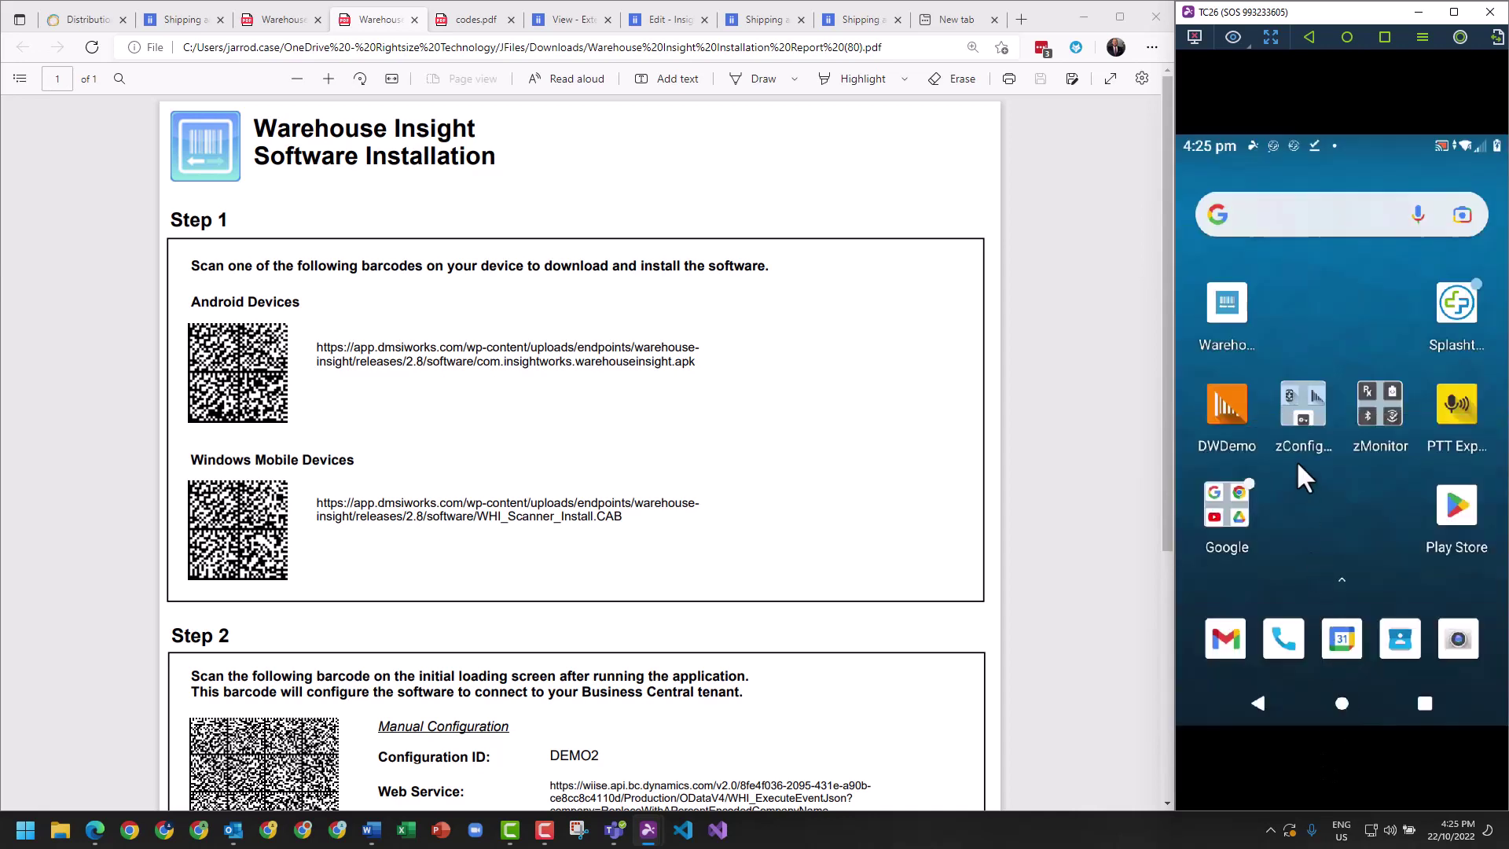
- In DataWedge's Warehouse Insight profile, delete the duplicate associated app, keeping com.insightworks.warehouseinsight
click(1295, 414)
click(1331, 361)
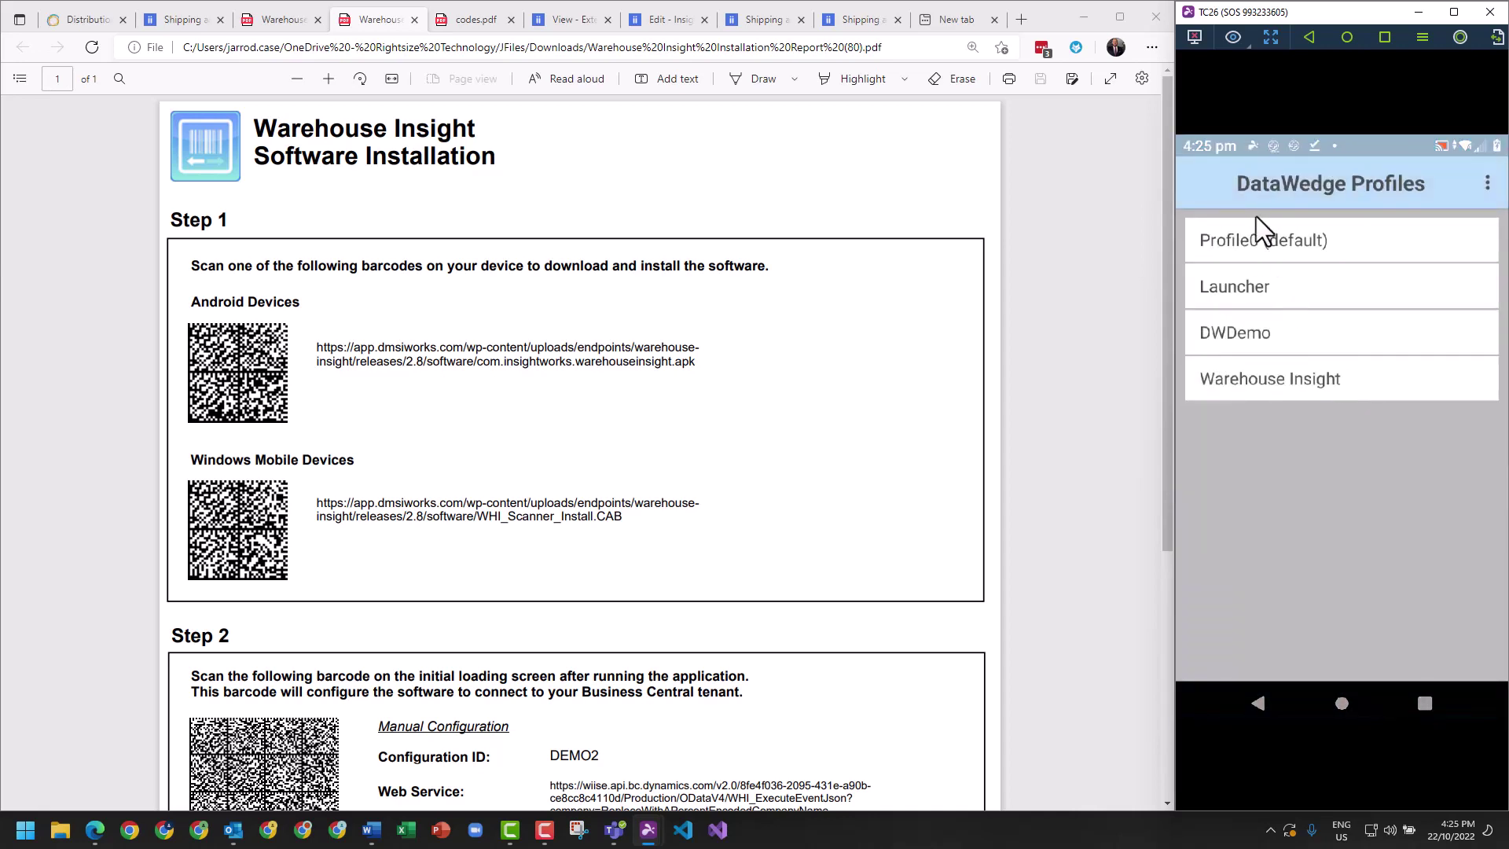
click(1247, 384)
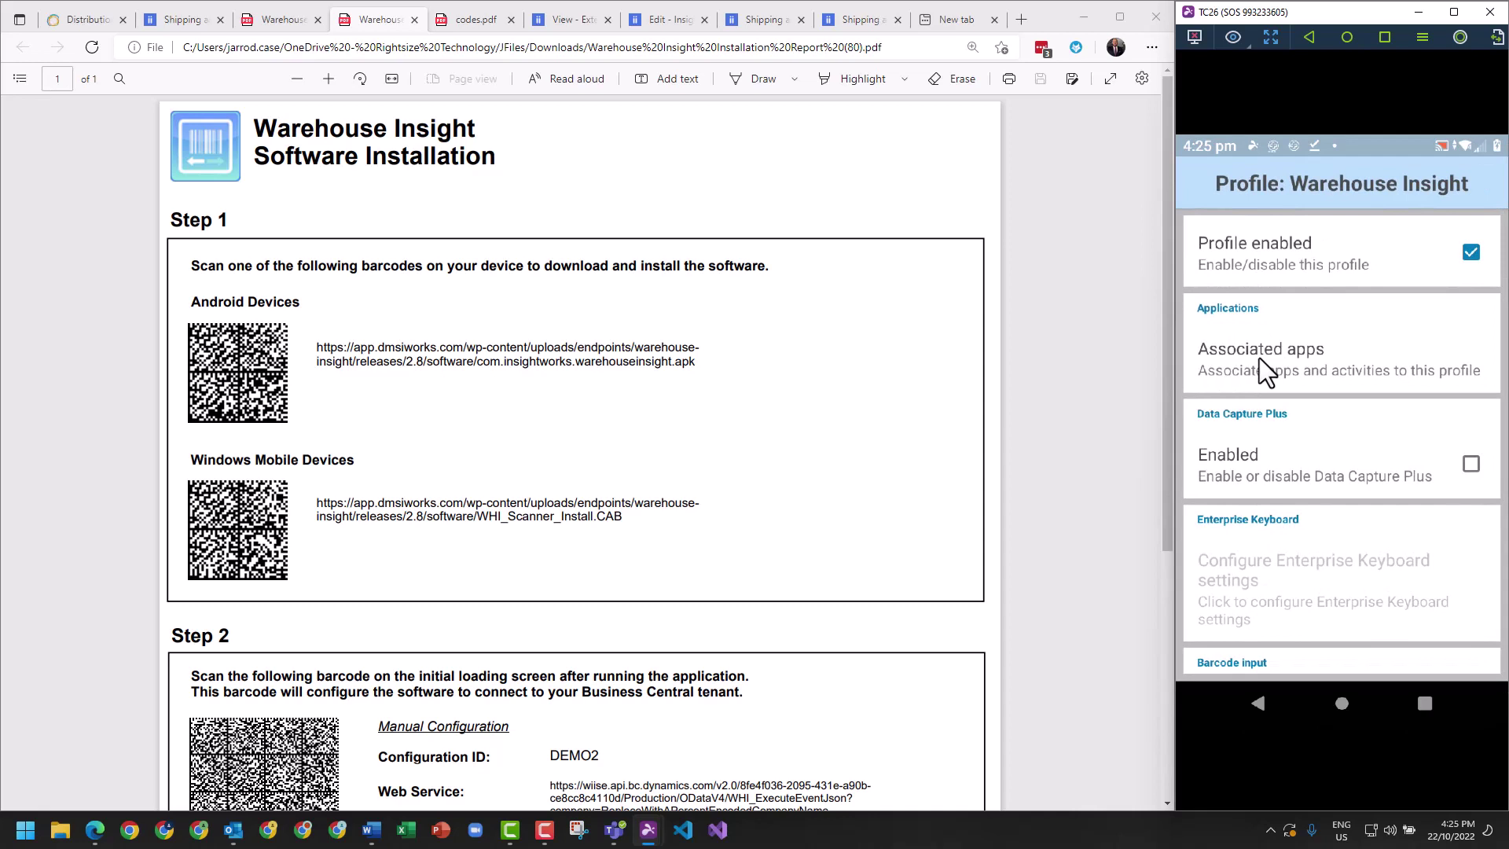
click(1258, 356)
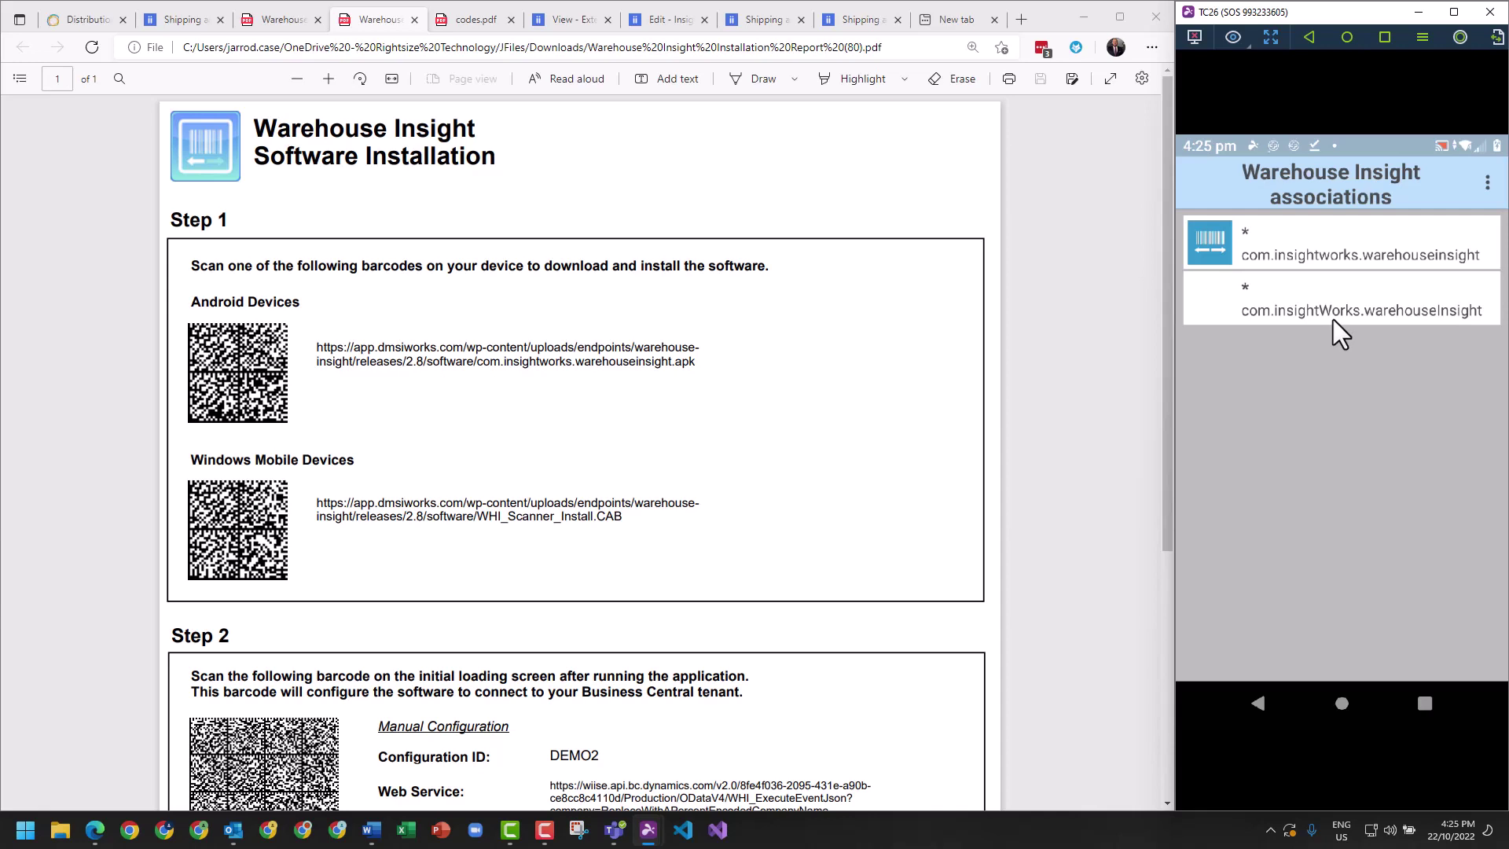
click(1487, 183)
click(1329, 406)
click(1304, 293)
click(1361, 308)
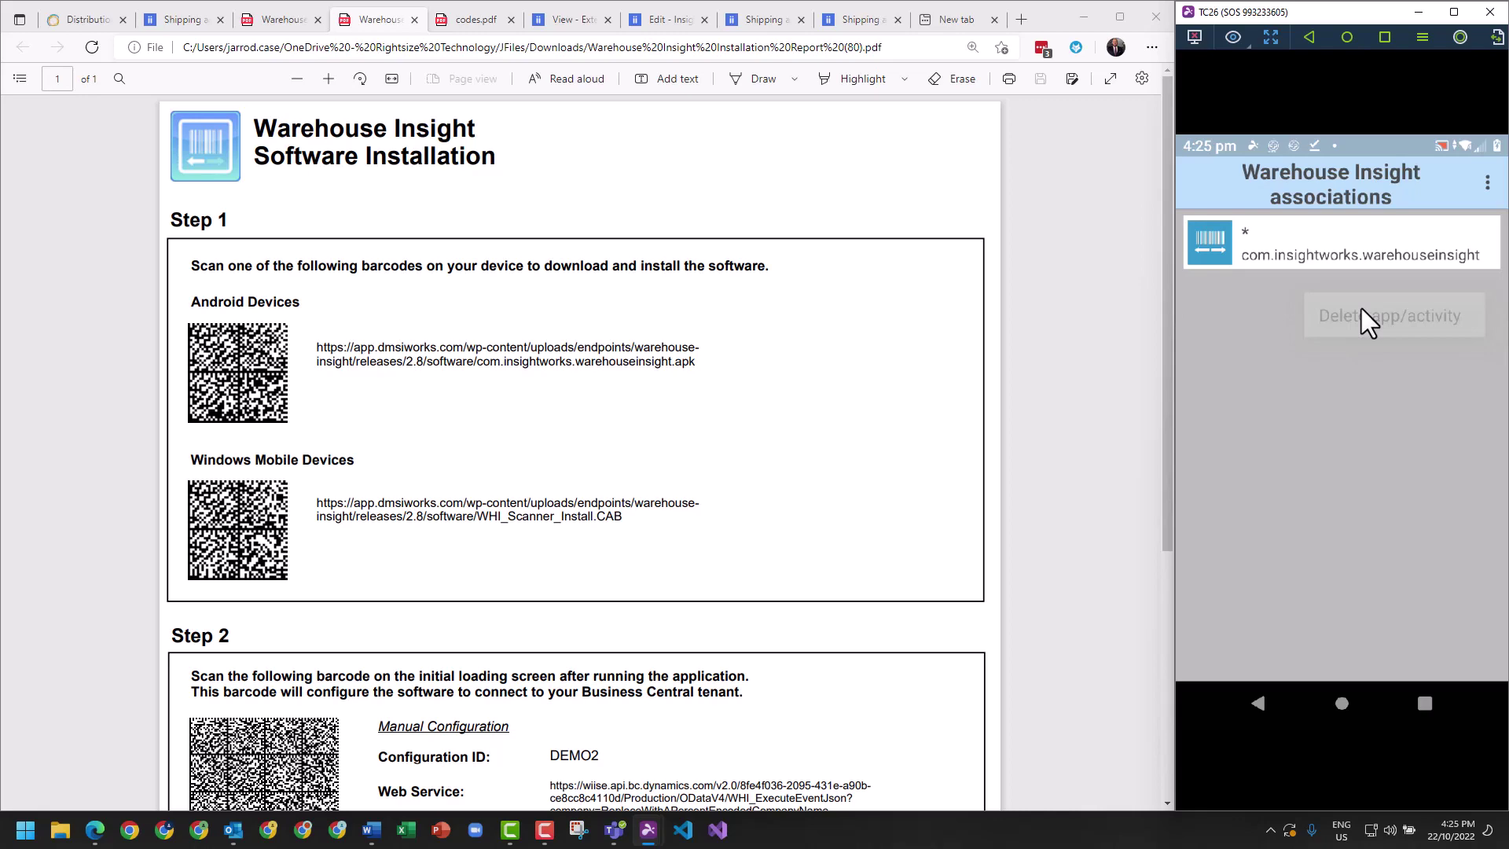
click(1257, 703)
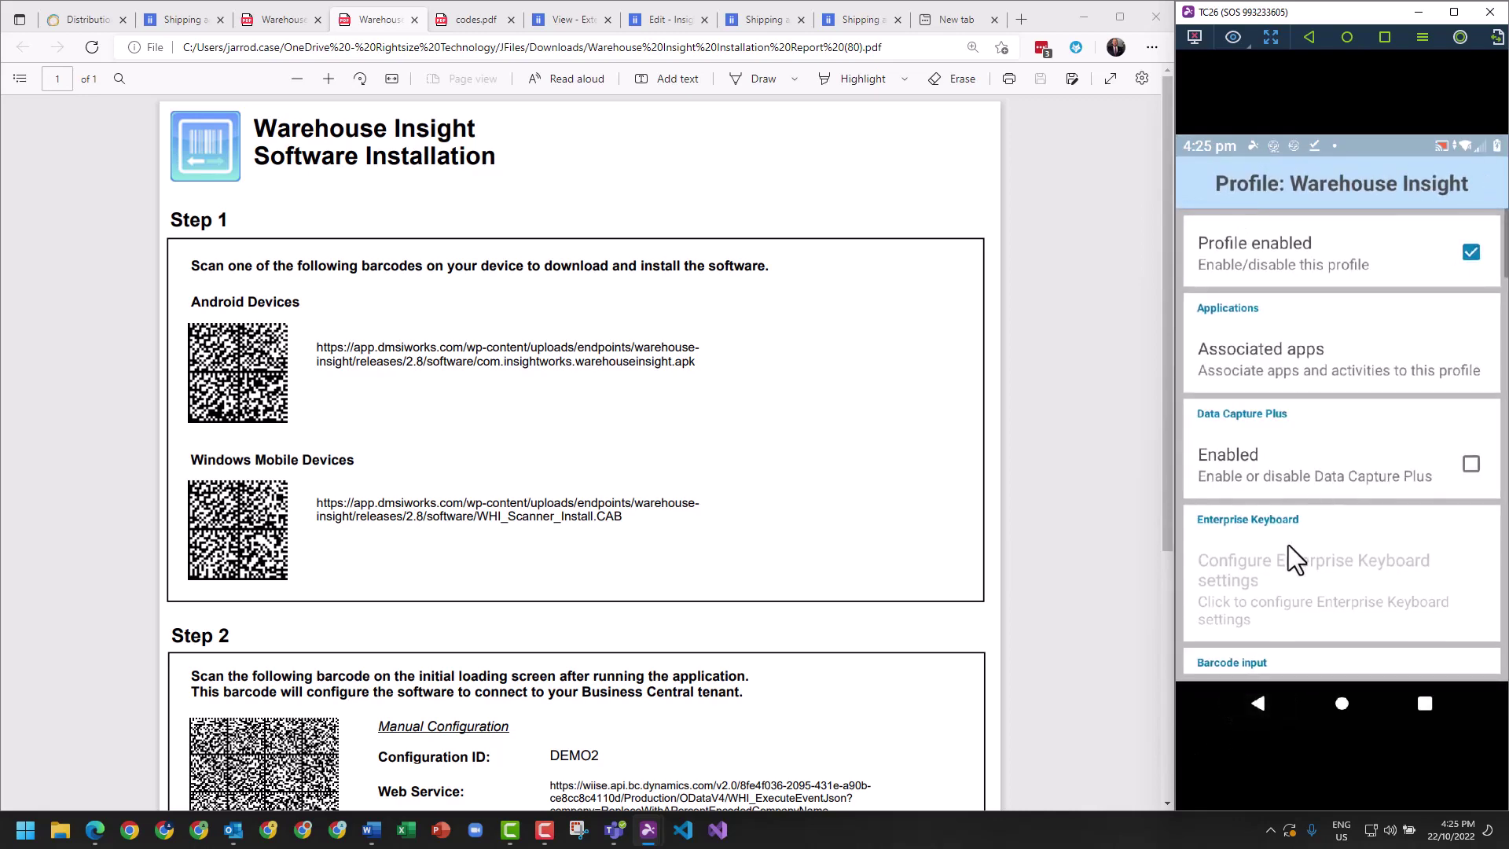
- Open the barcode decoder list in the Warehouse Insight profile's scanner settings
scroll(1288, 545, down, 3)
scroll(1289, 544, down, 5)
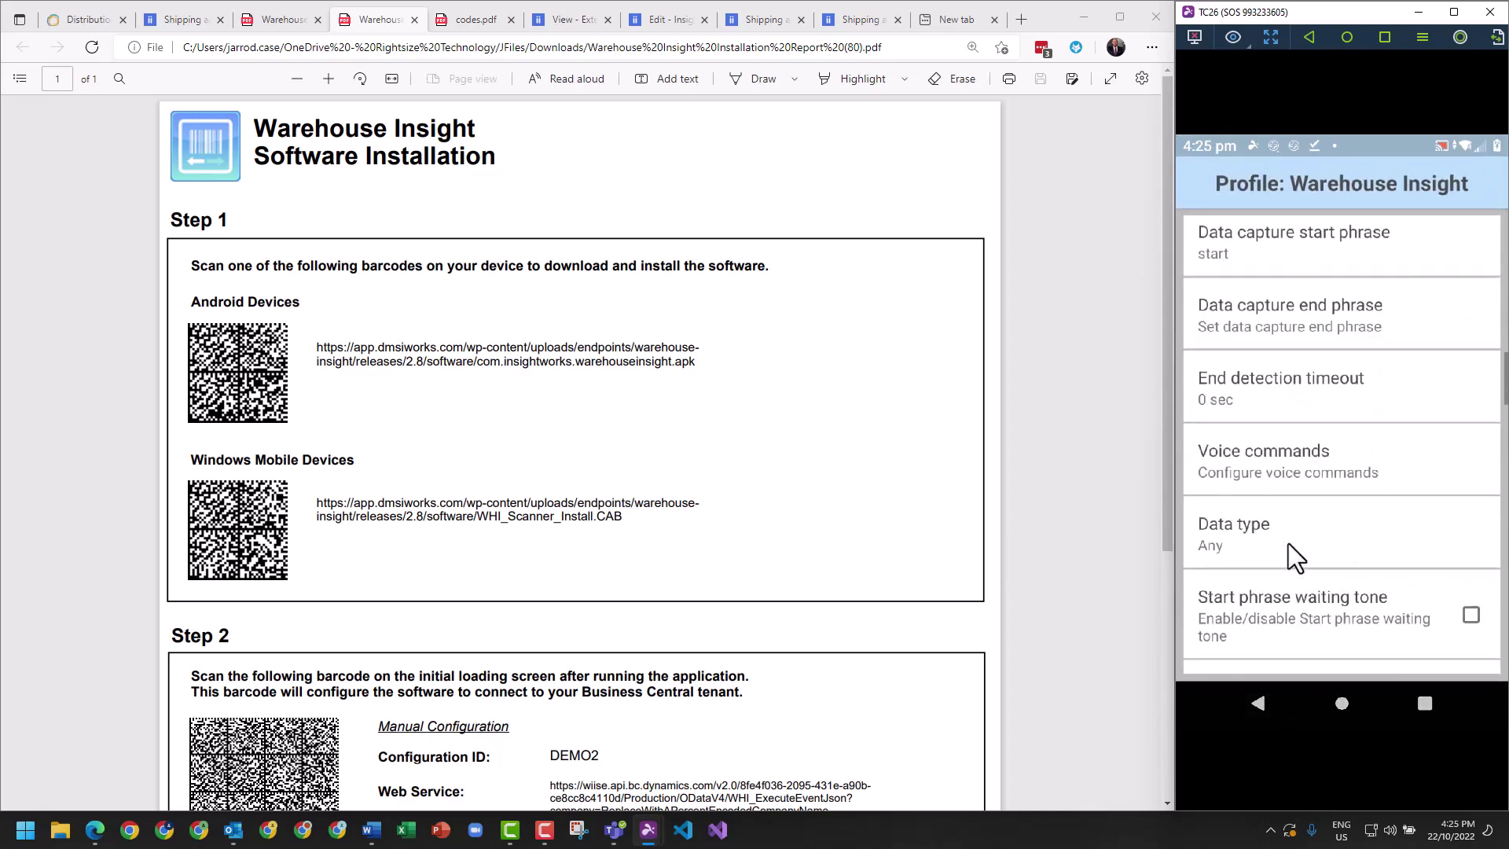
scroll(1288, 543, down, 4)
scroll(1288, 544, up, 9)
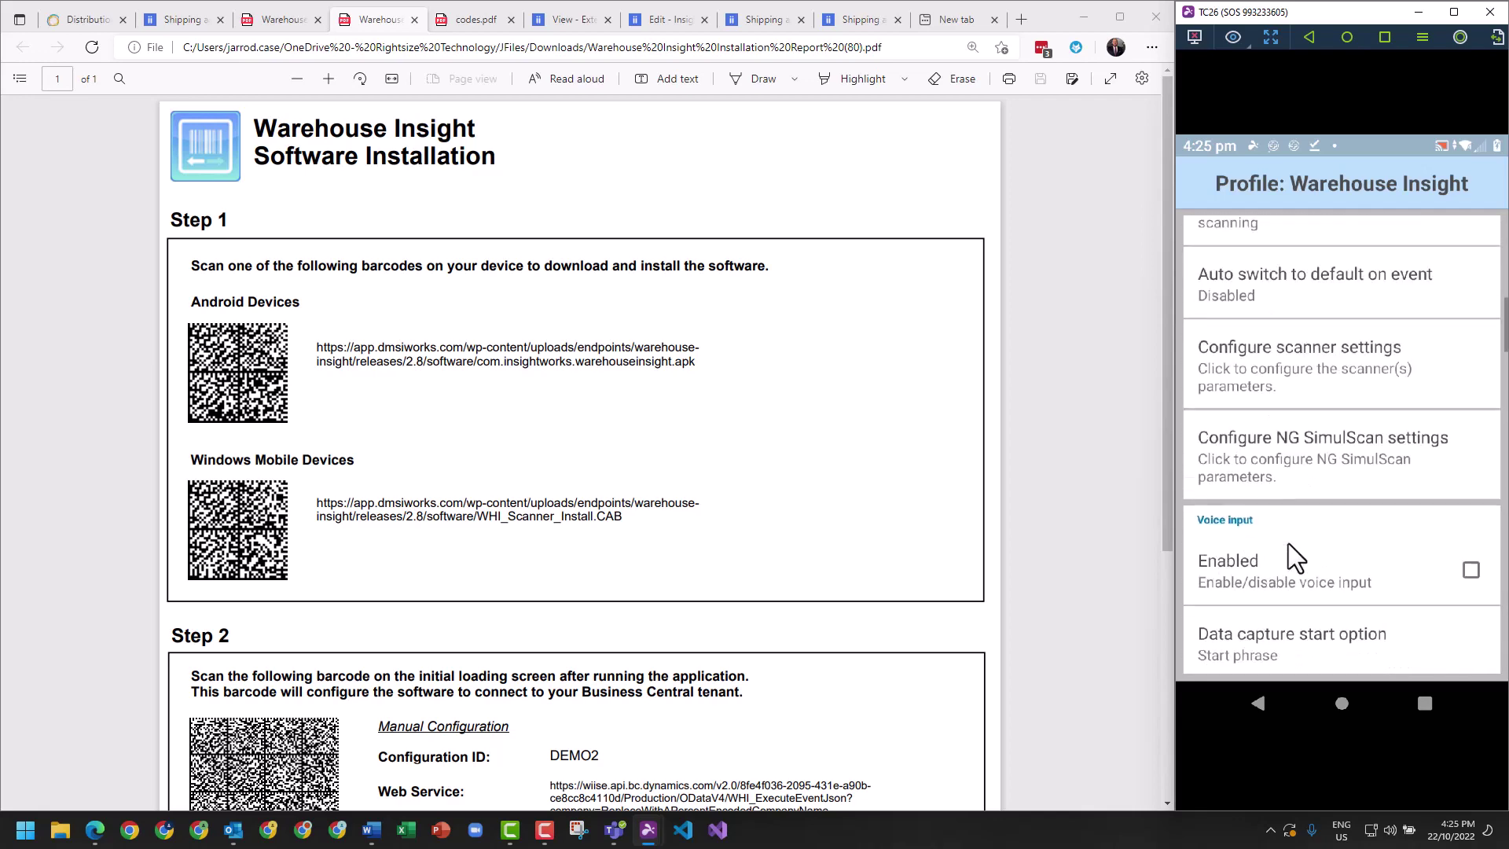
scroll(1288, 544, up, 2)
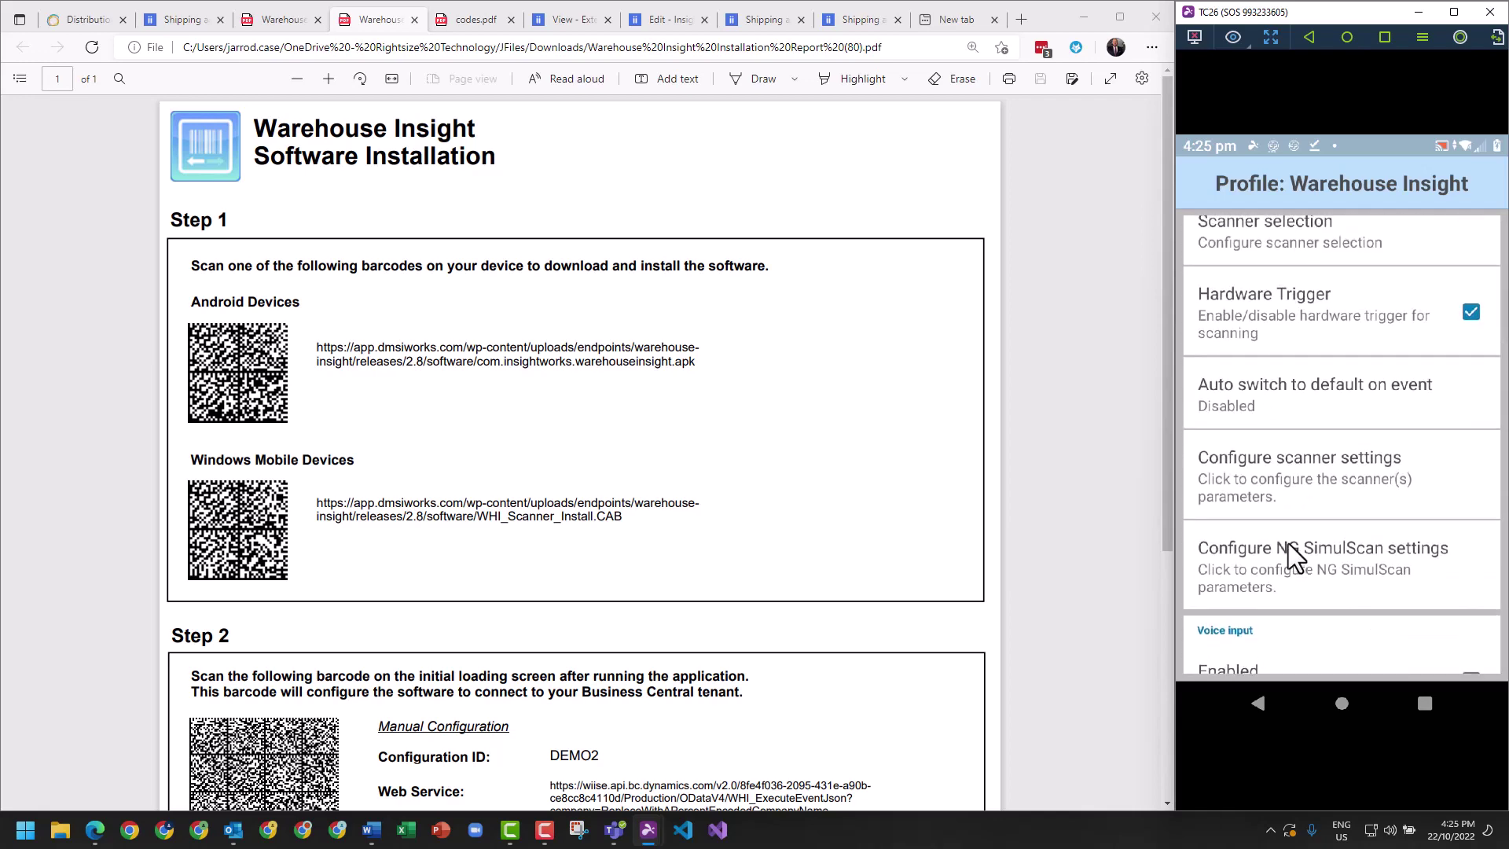
click(1293, 476)
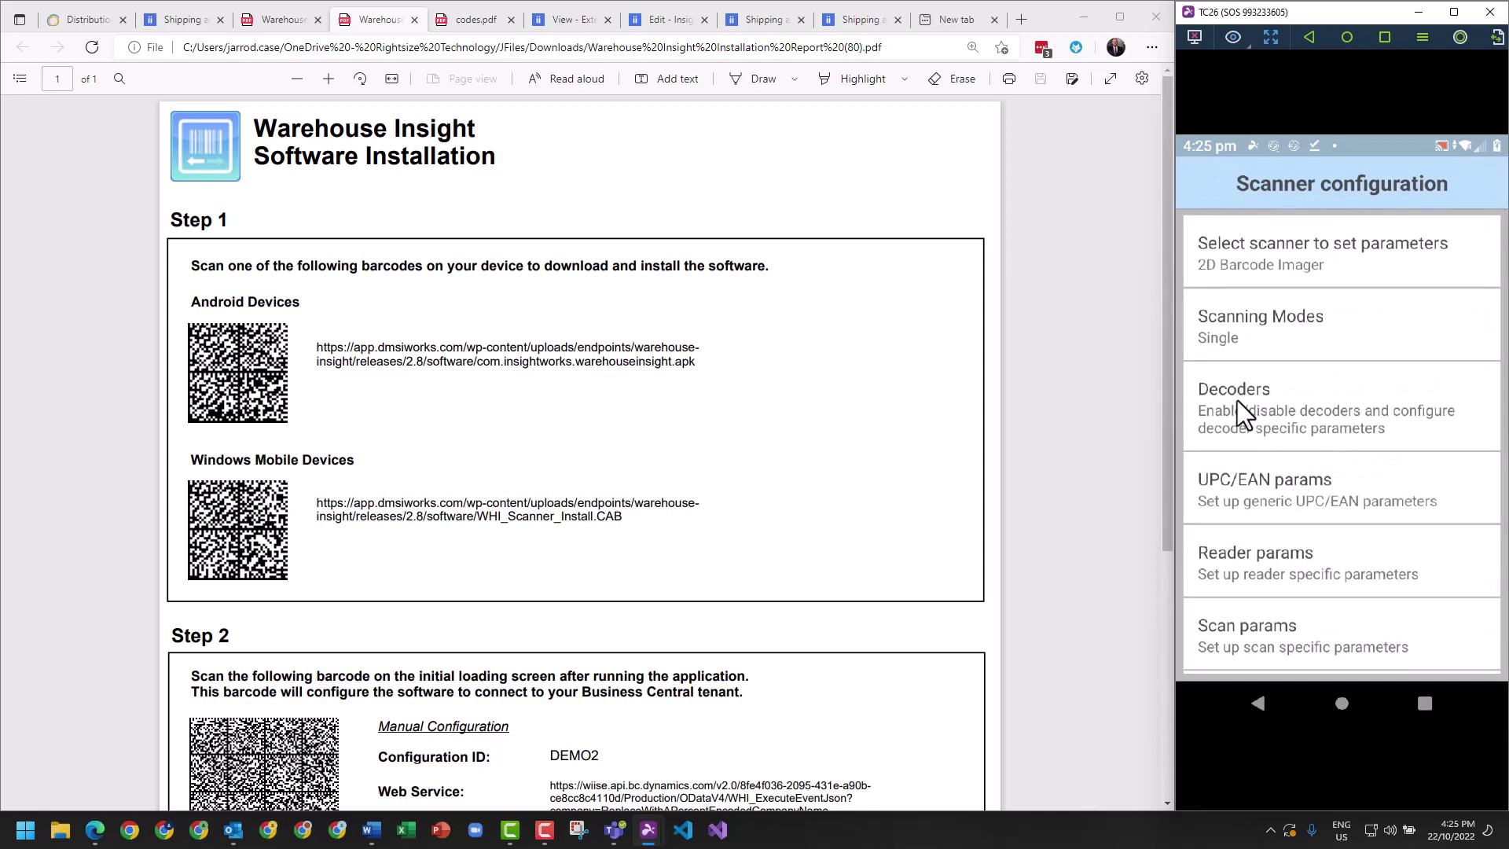
click(1237, 399)
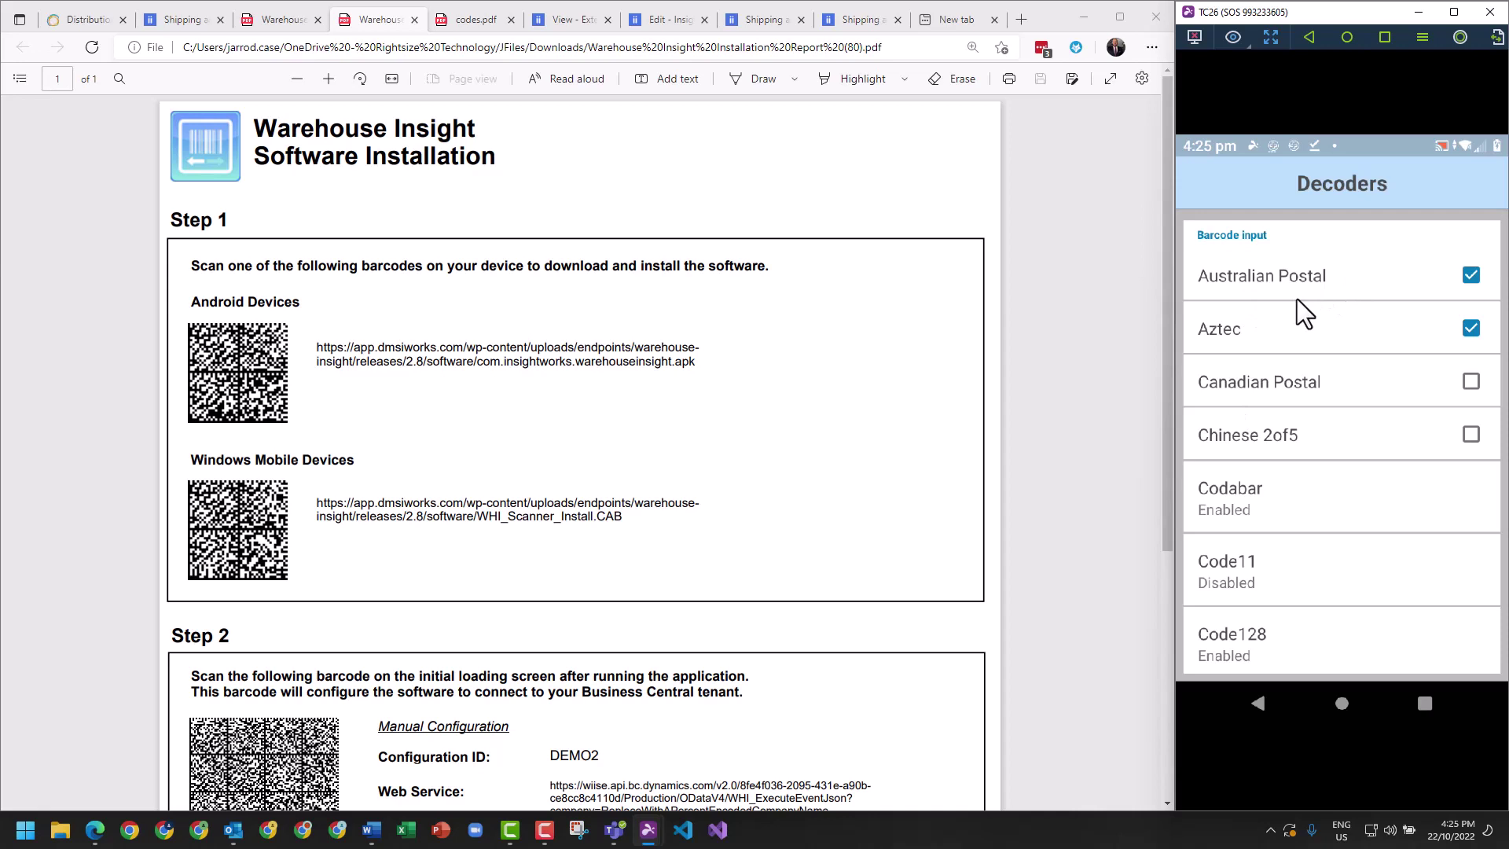
- Confirm Interleaved 2of5 is enabled, then back out to the DataWedge Profiles list
scroll(1296, 298, down, 8)
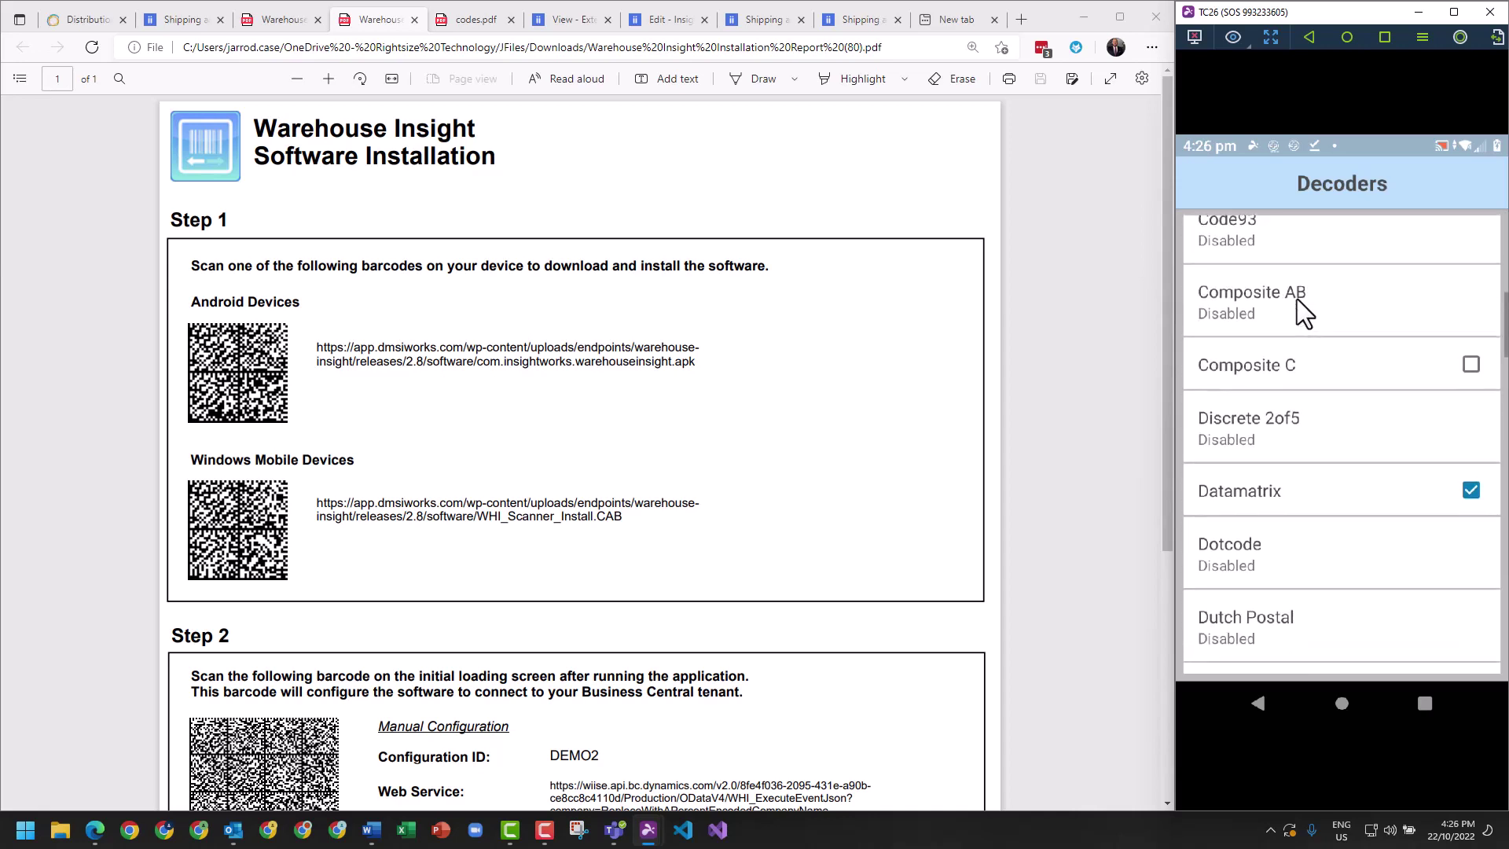
scroll(1296, 300, down, 4)
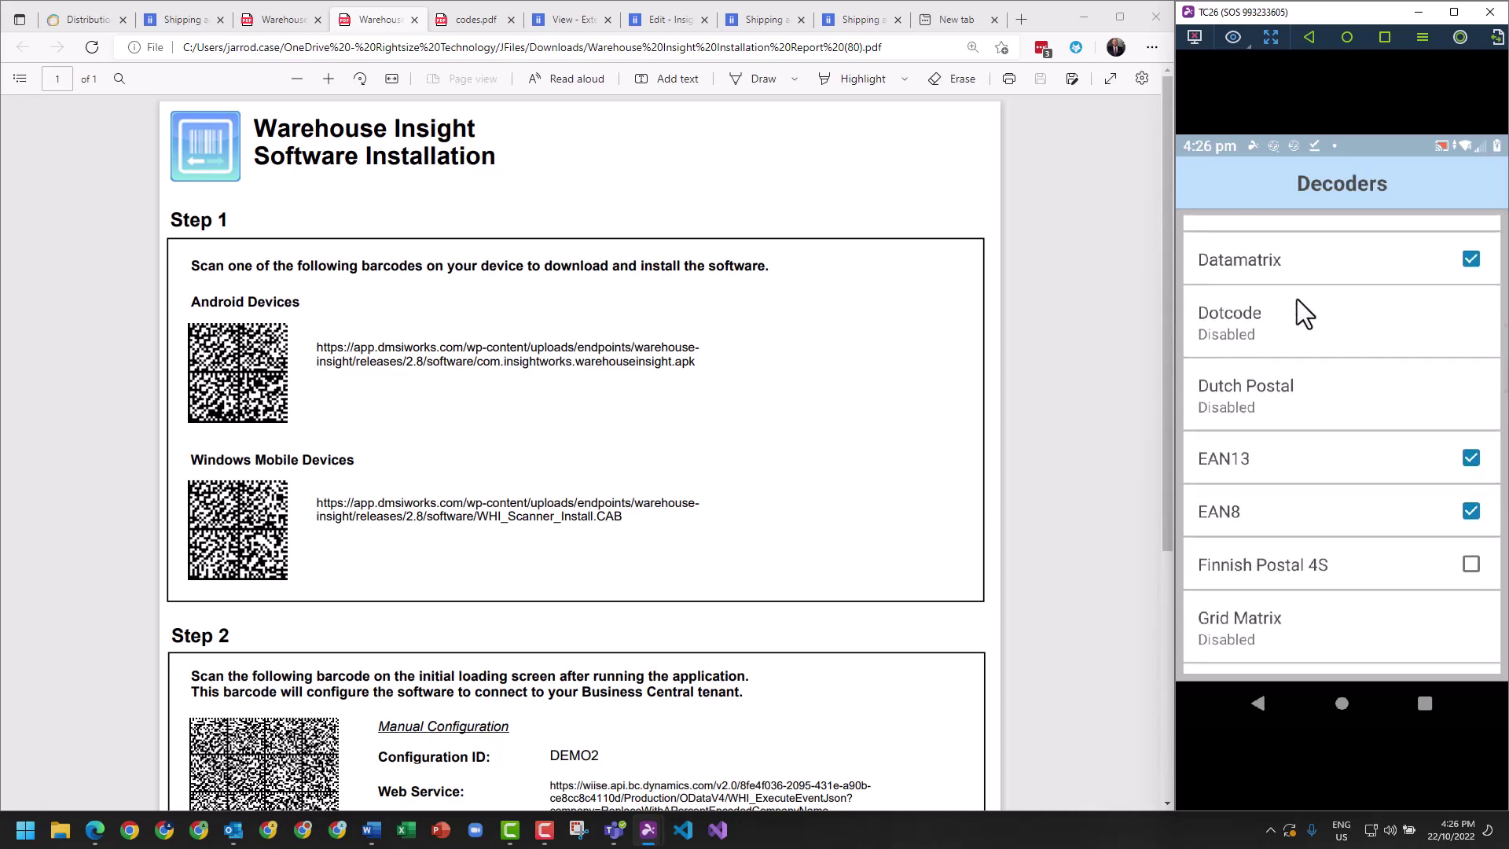
scroll(1296, 300, down, 5)
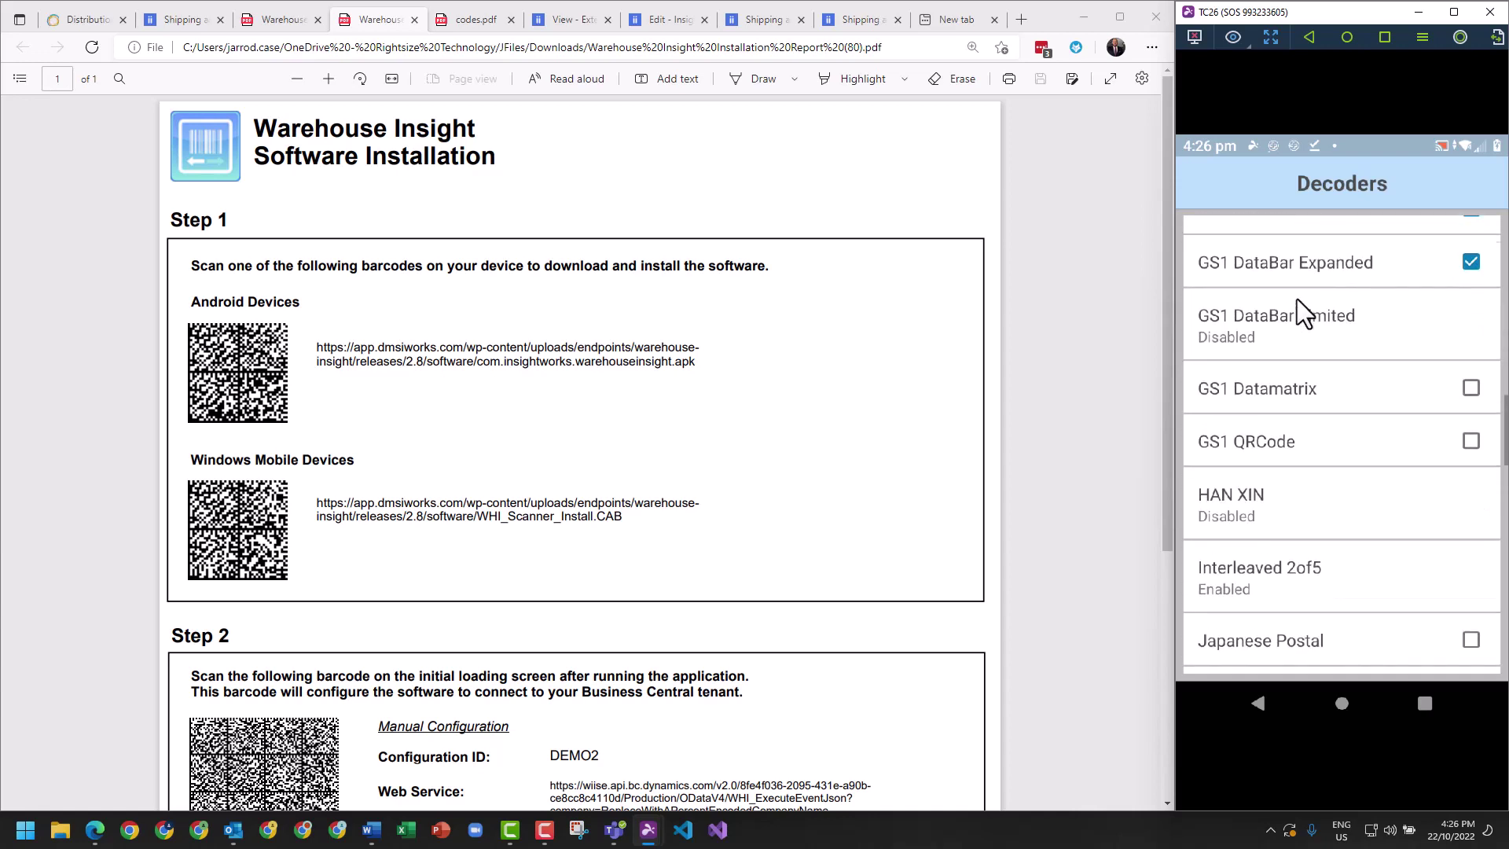
scroll(1296, 301, down, 3)
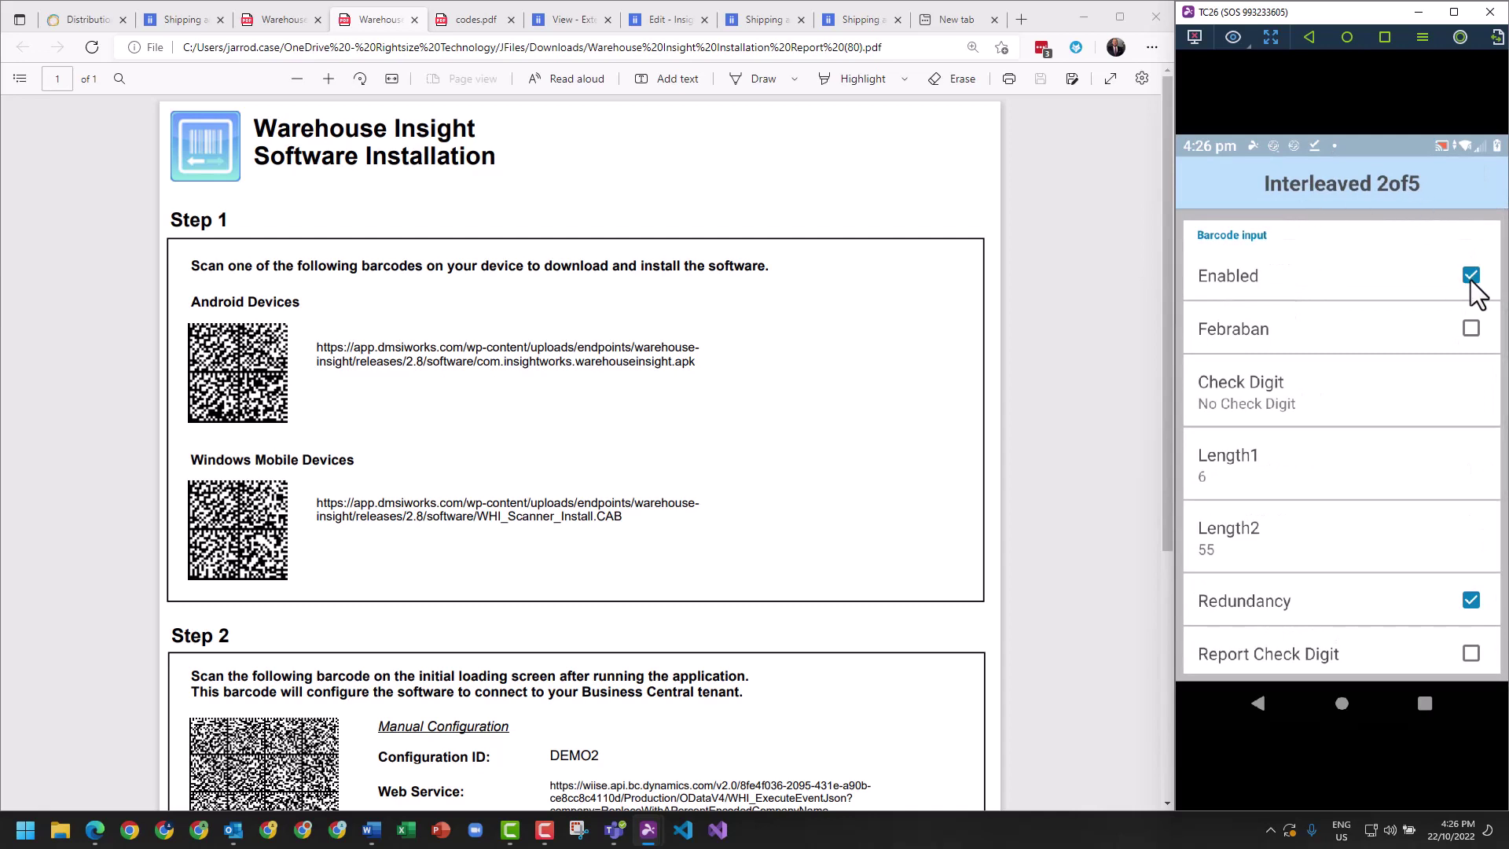
click(1259, 704)
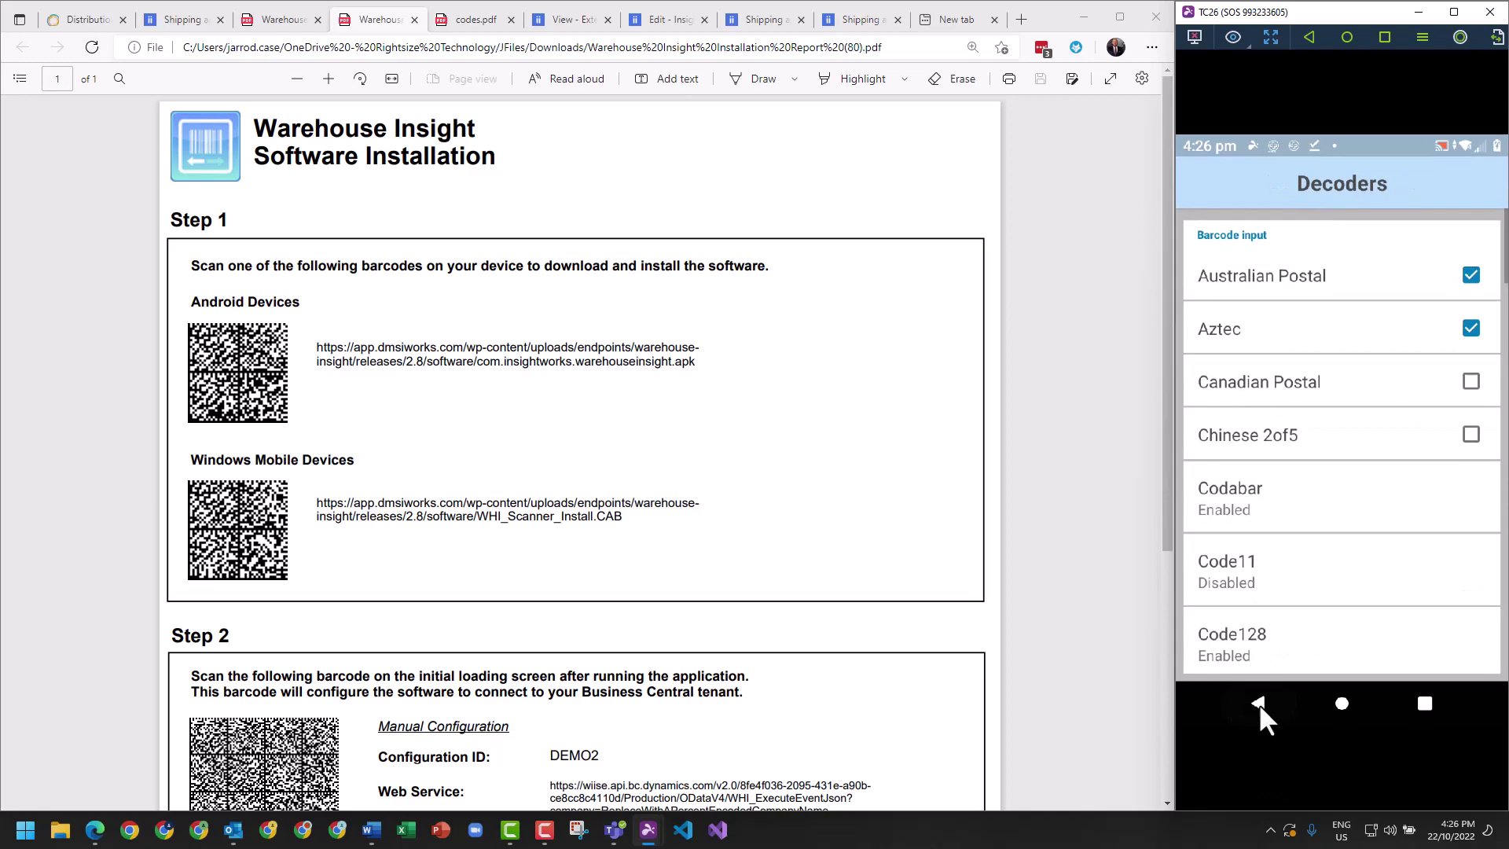
click(1259, 704)
click(1258, 704)
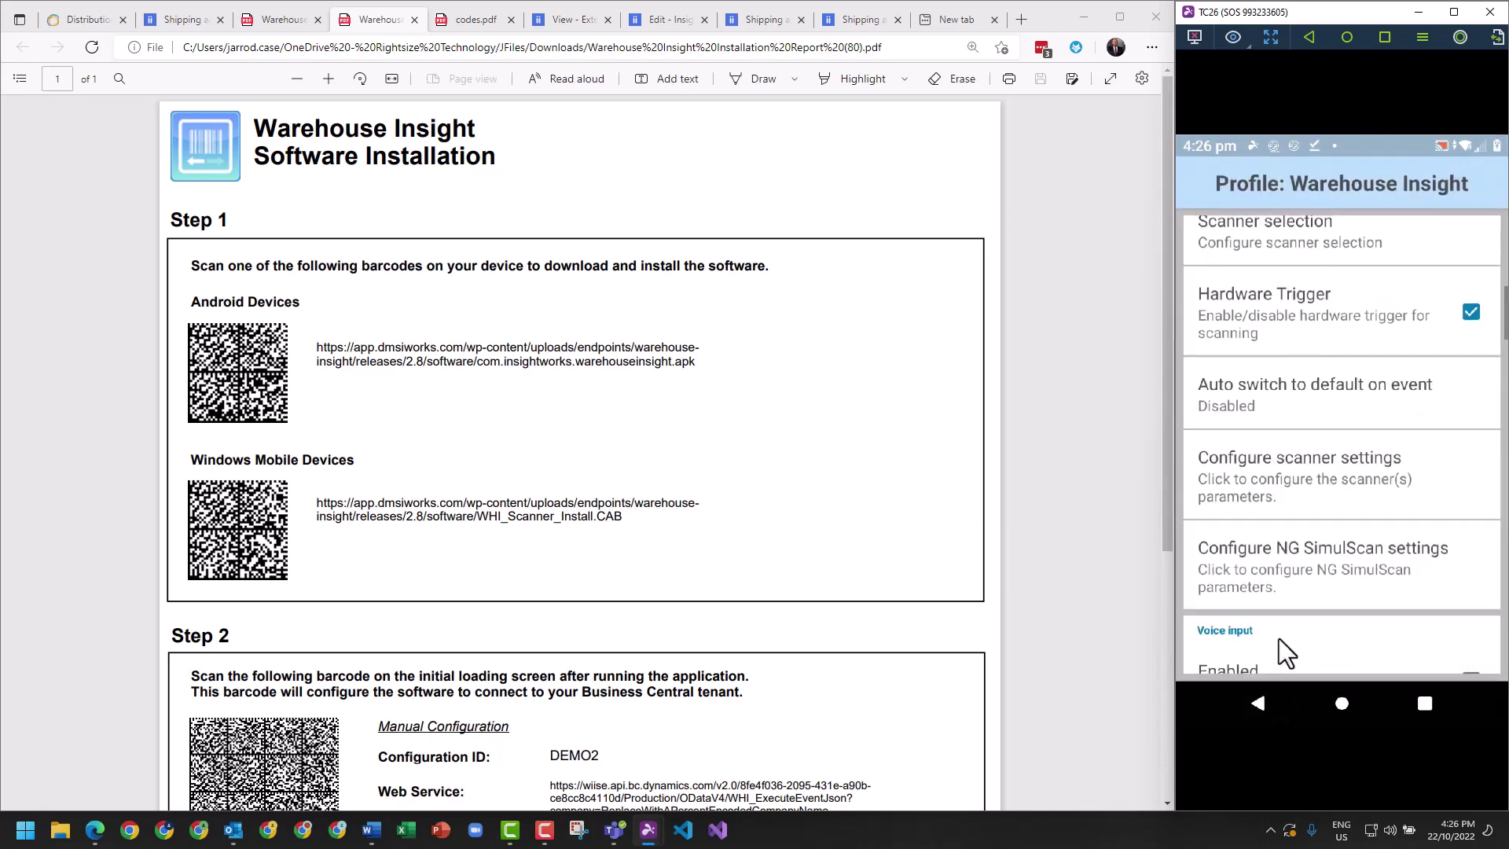
click(1258, 704)
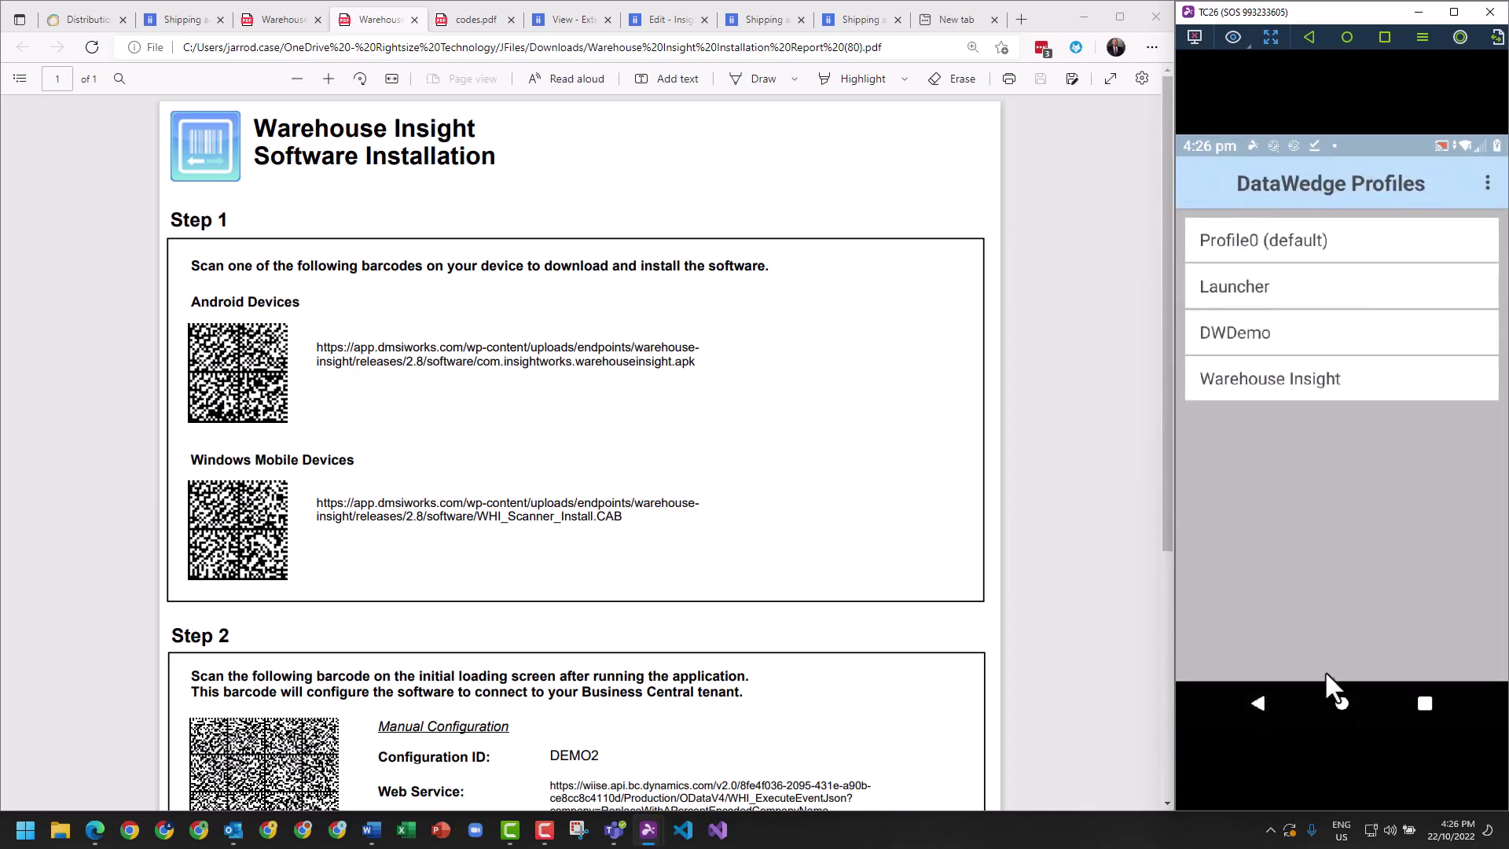
- Leave DataWedge for the home screen and launch the Warehouse Insight app
click(1341, 707)
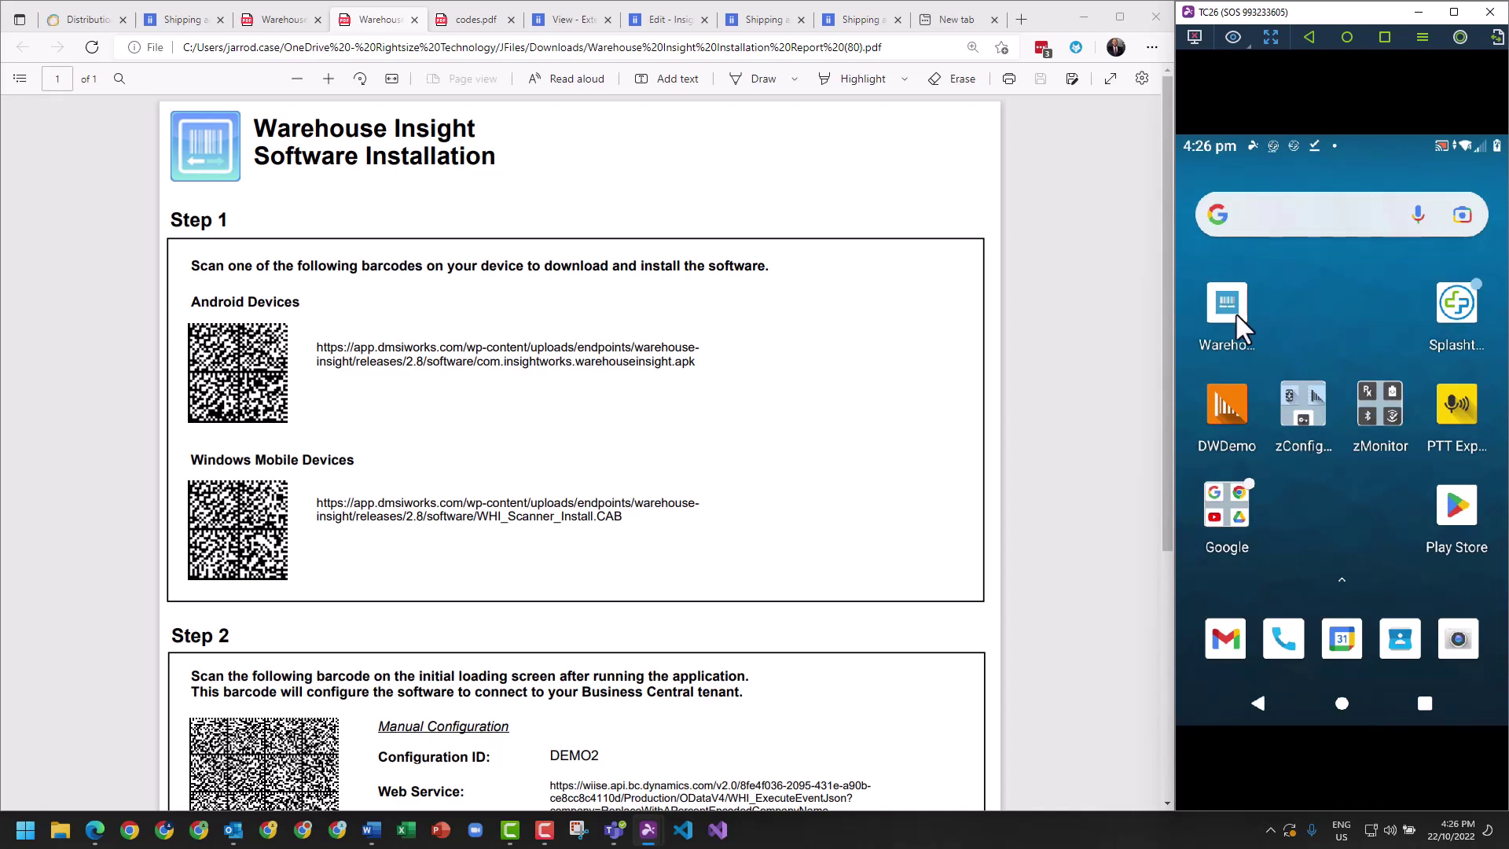
click(1311, 403)
click(1326, 288)
click(1224, 310)
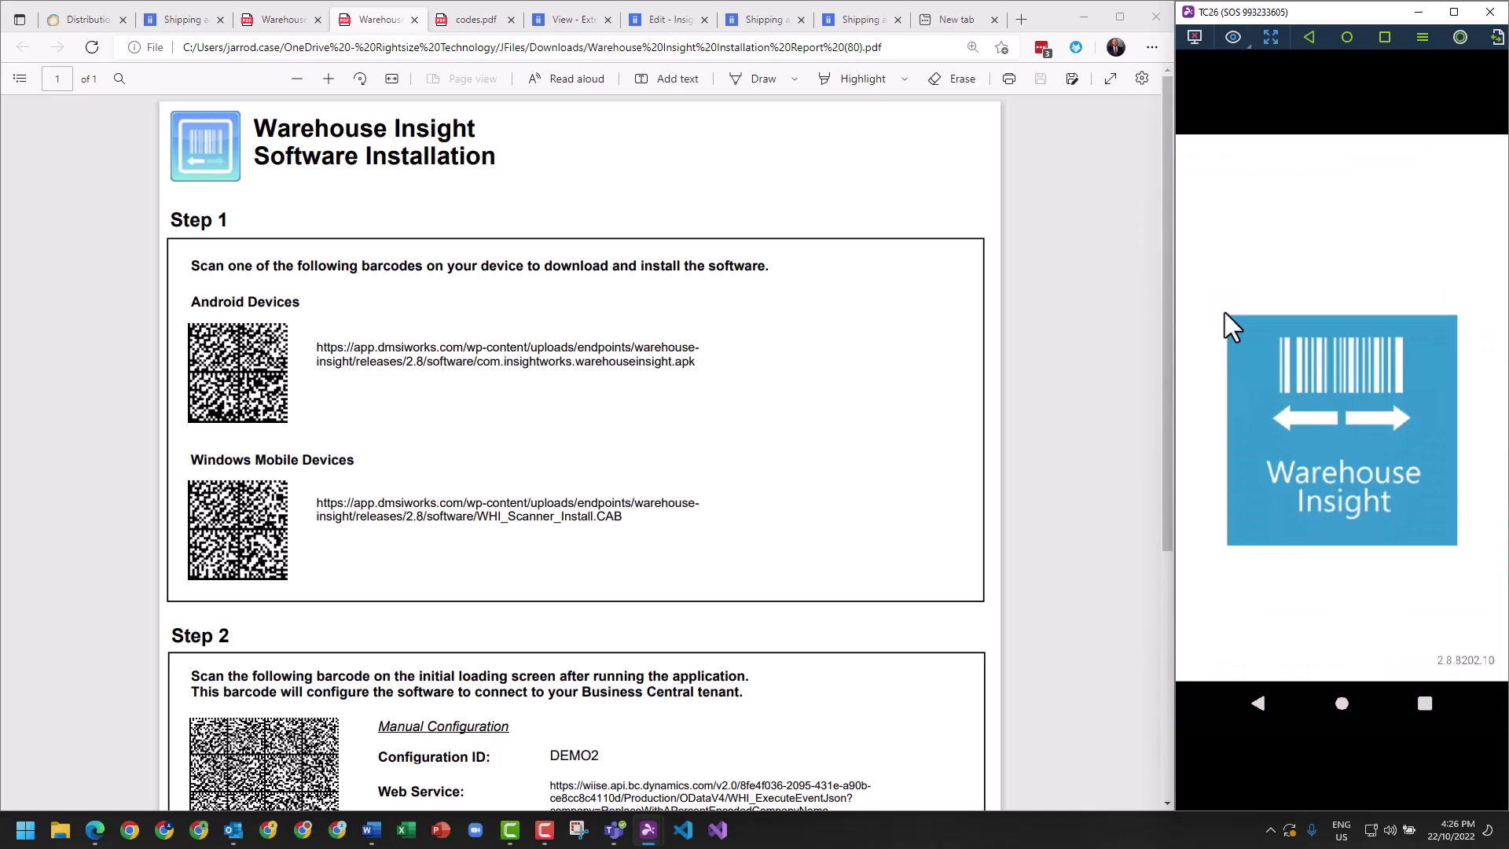
- Apply the DEMO2 configuration from the instructions PDF and switch on Remember Me
click(470, 392)
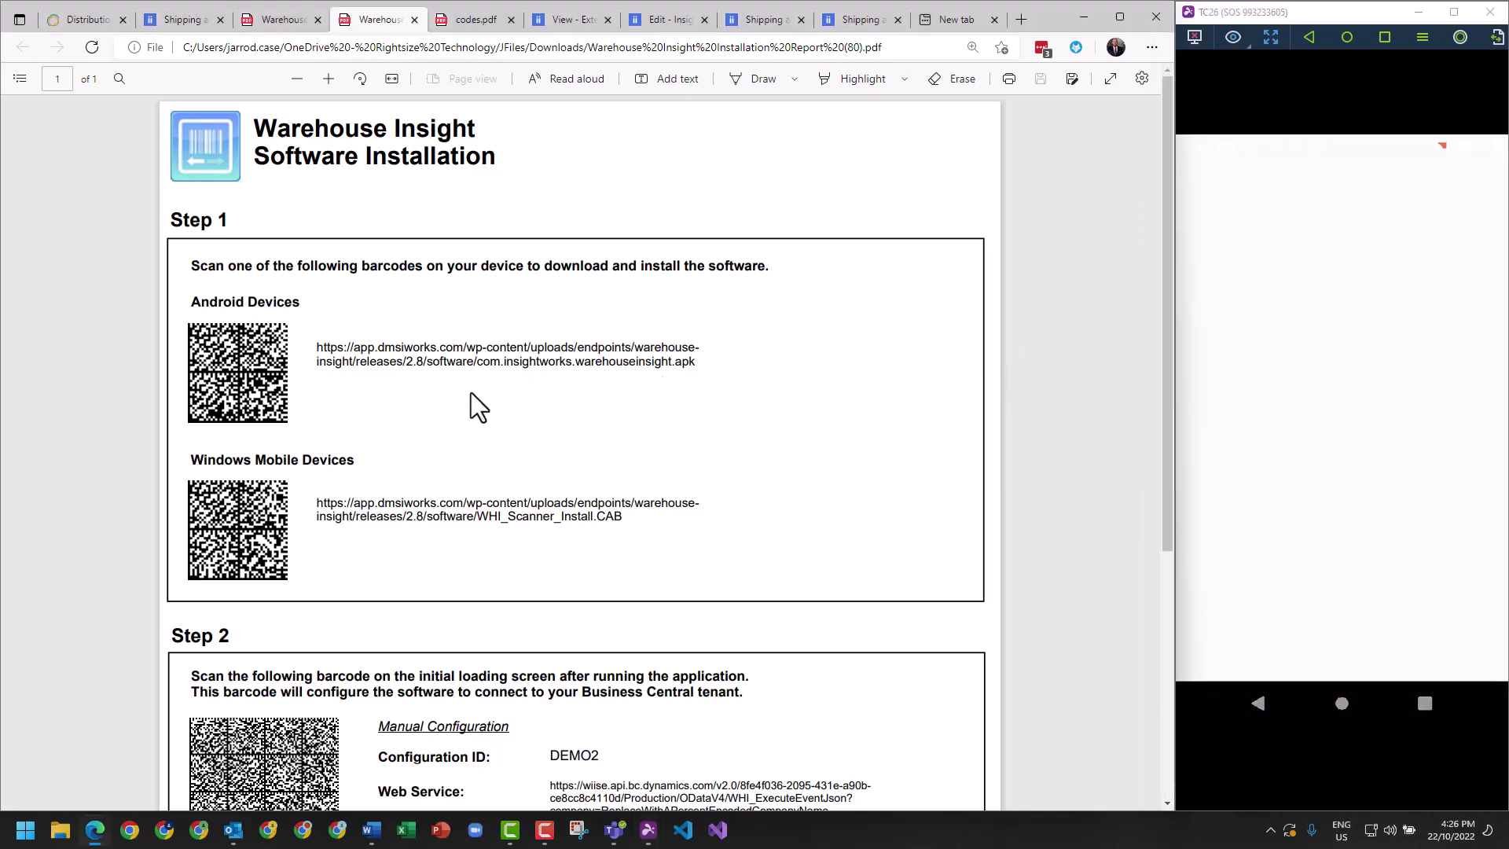
scroll(470, 397, down, 3)
scroll(469, 399, down, 3)
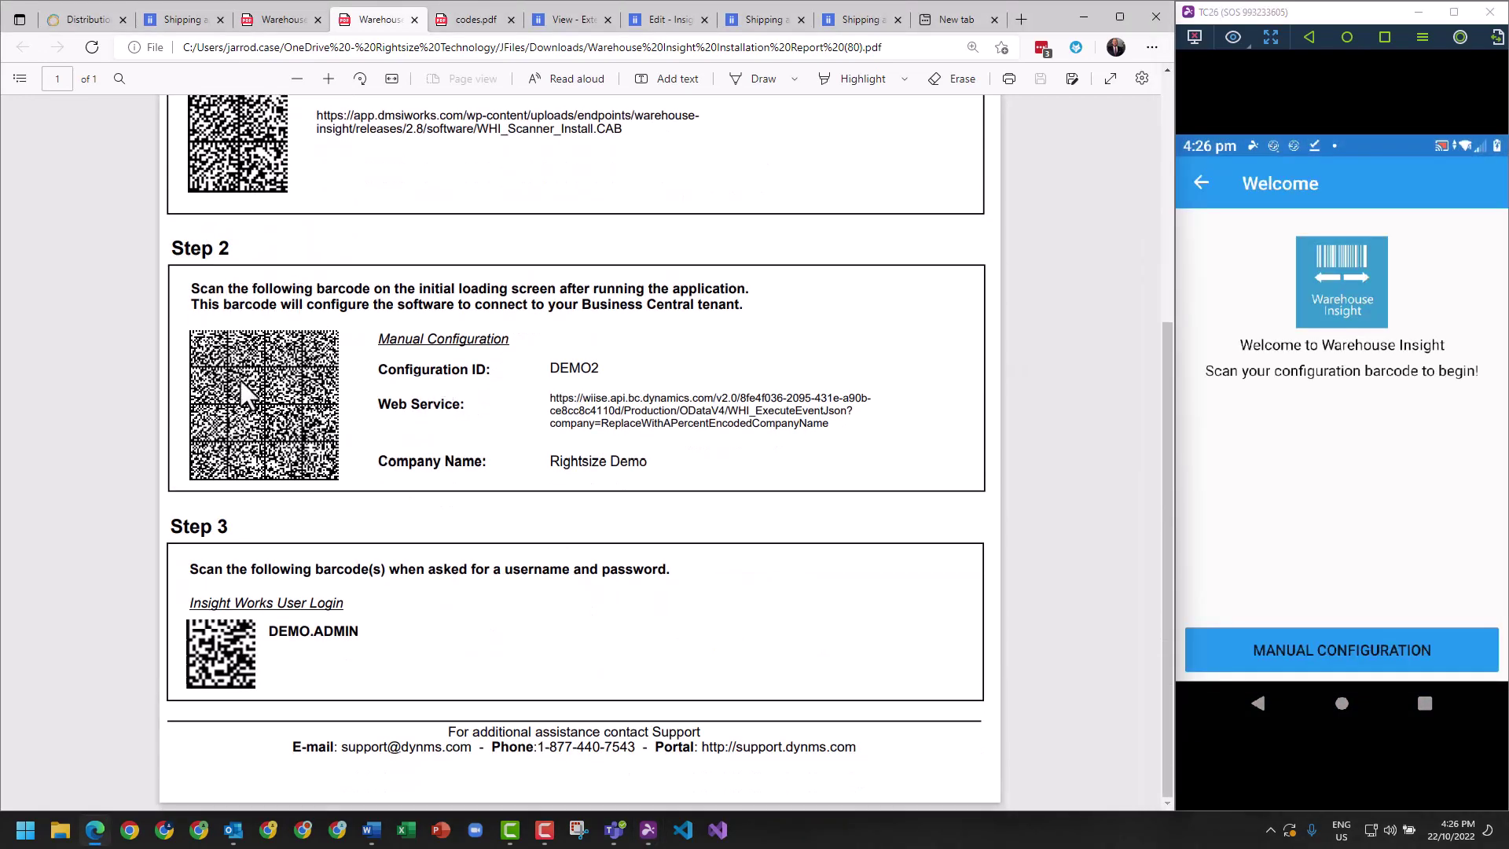
drag(550, 368, 597, 367)
click(594, 368)
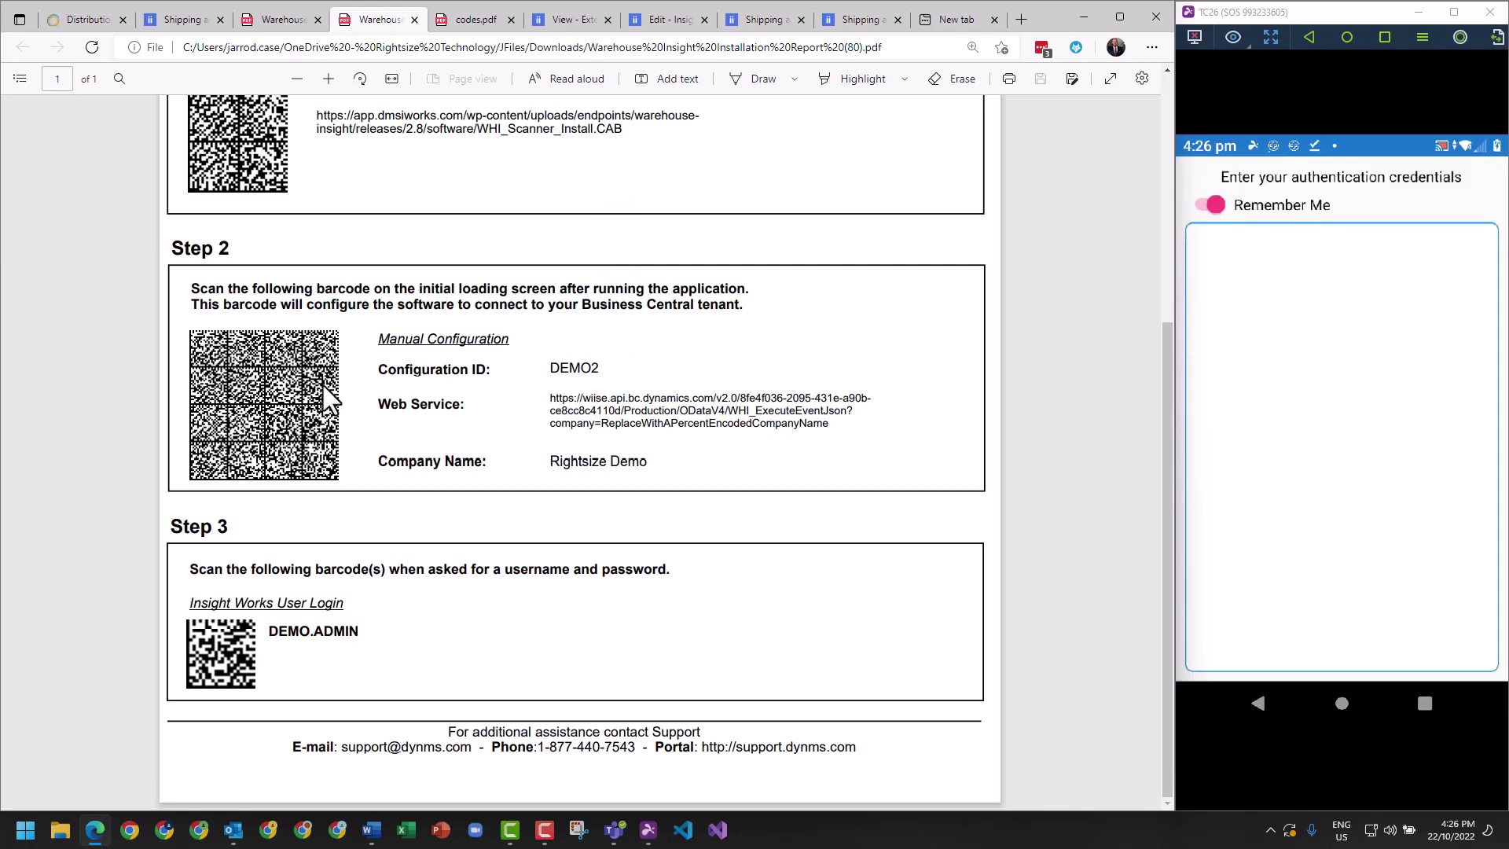
click(1371, 286)
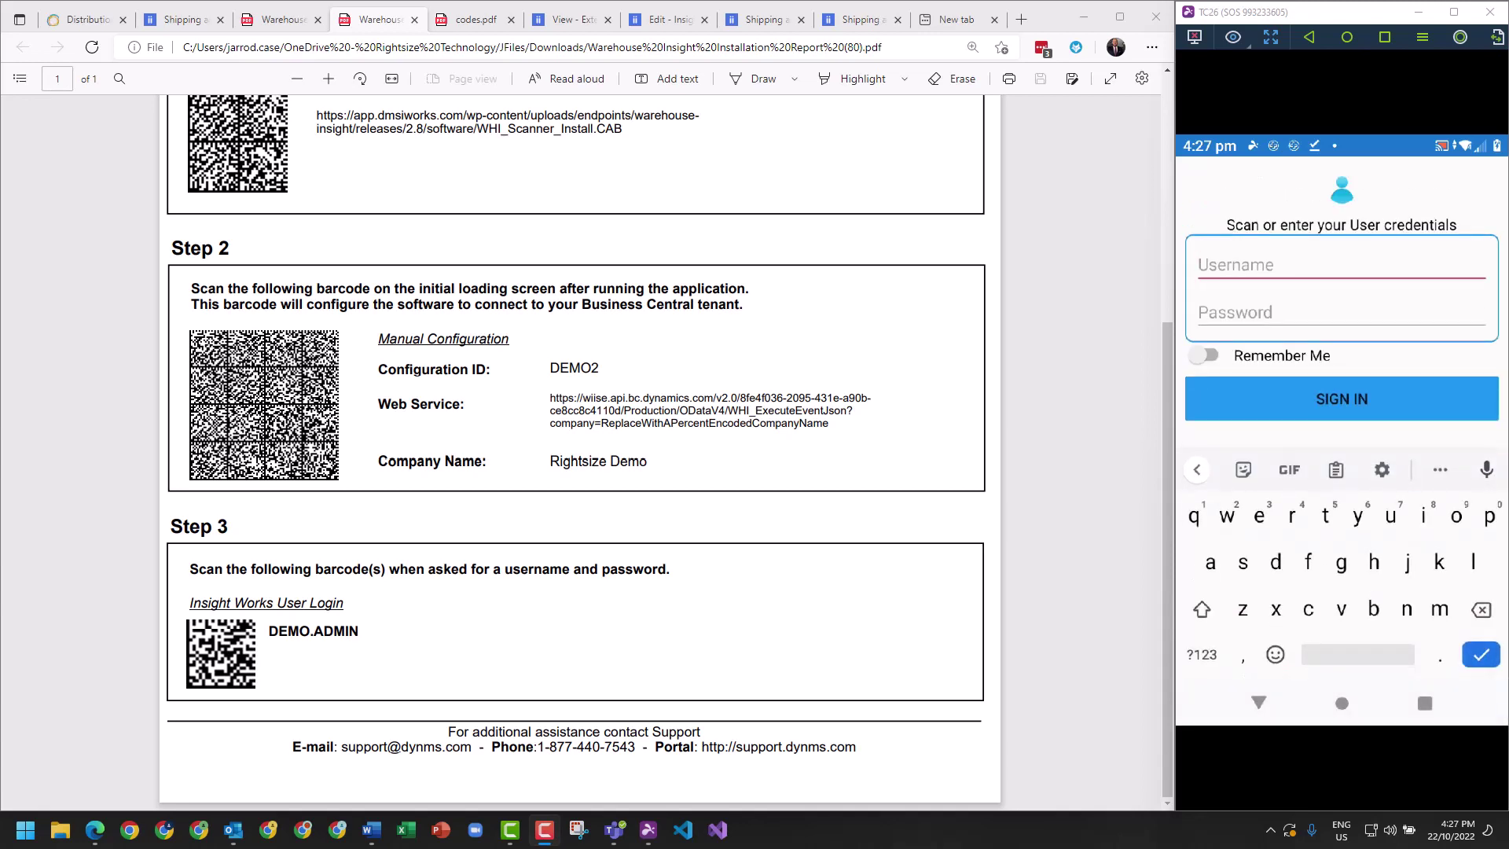
click(1211, 355)
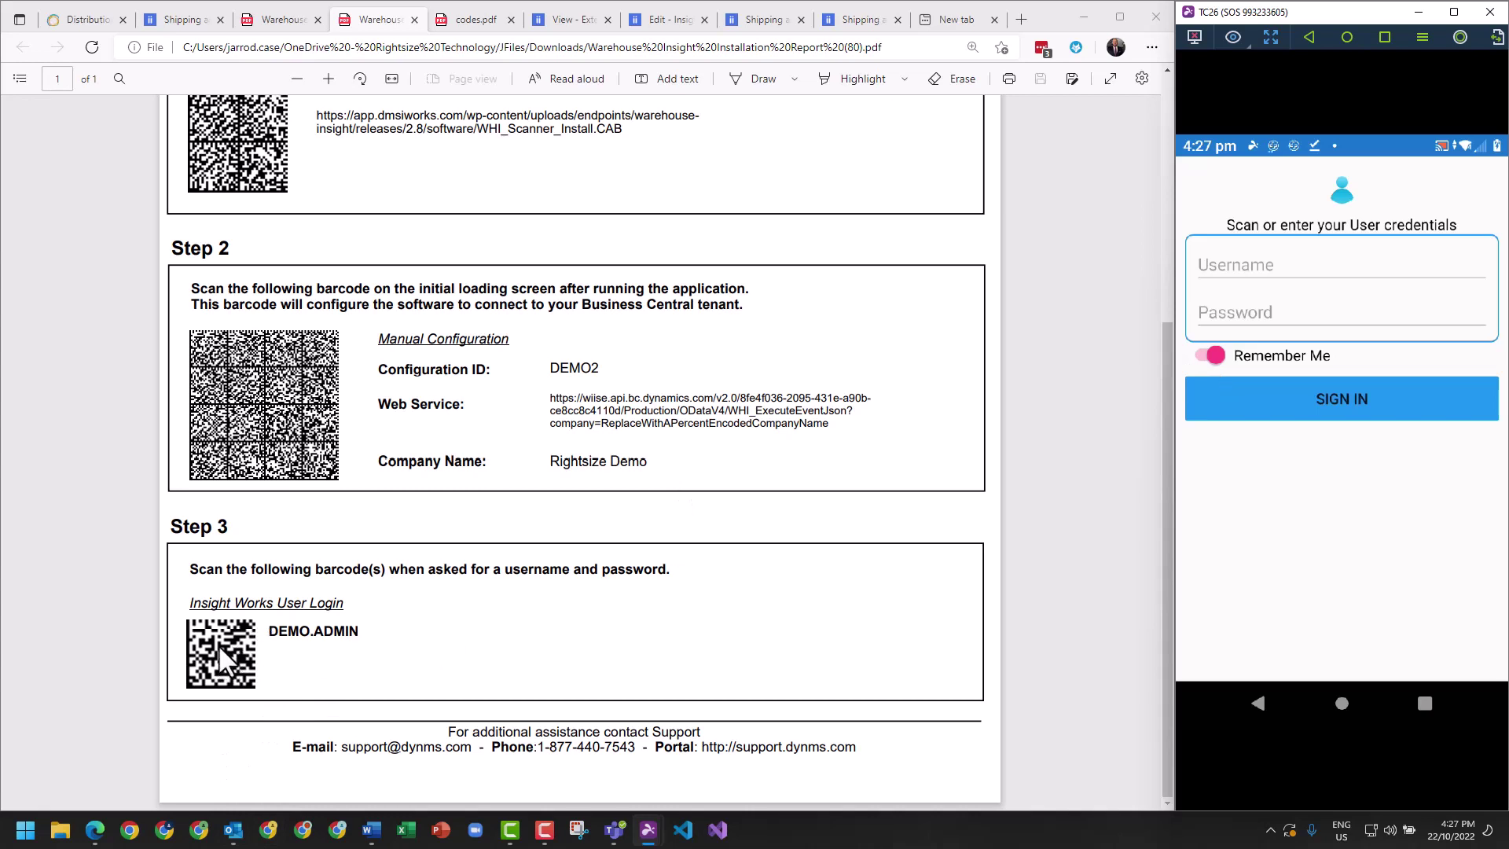
- Sign in as DEMO.ADMIN, then check that the Receive and Pick document lists load
click(180, 22)
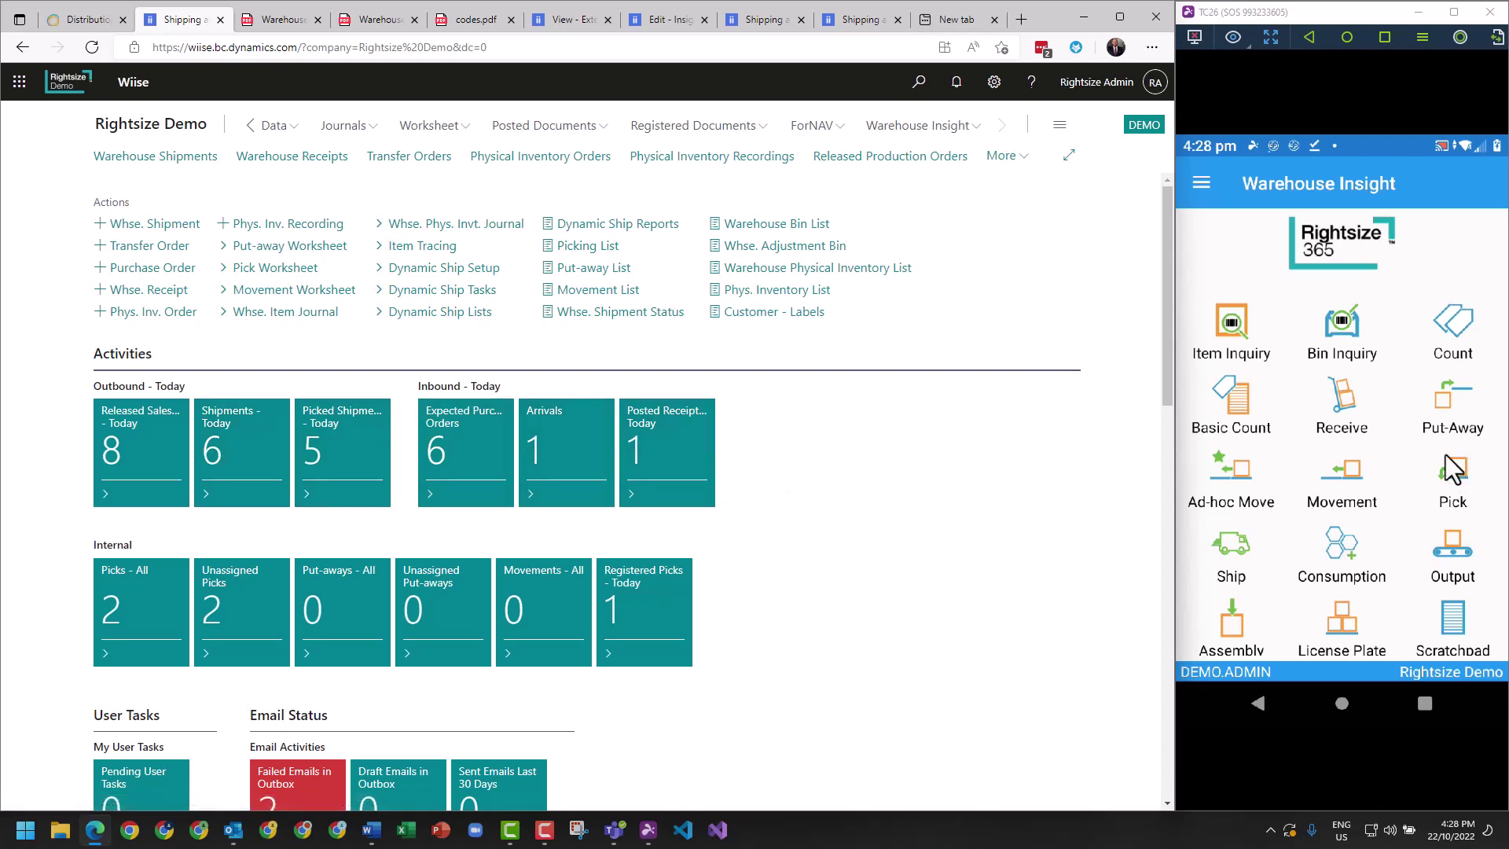
click(1345, 406)
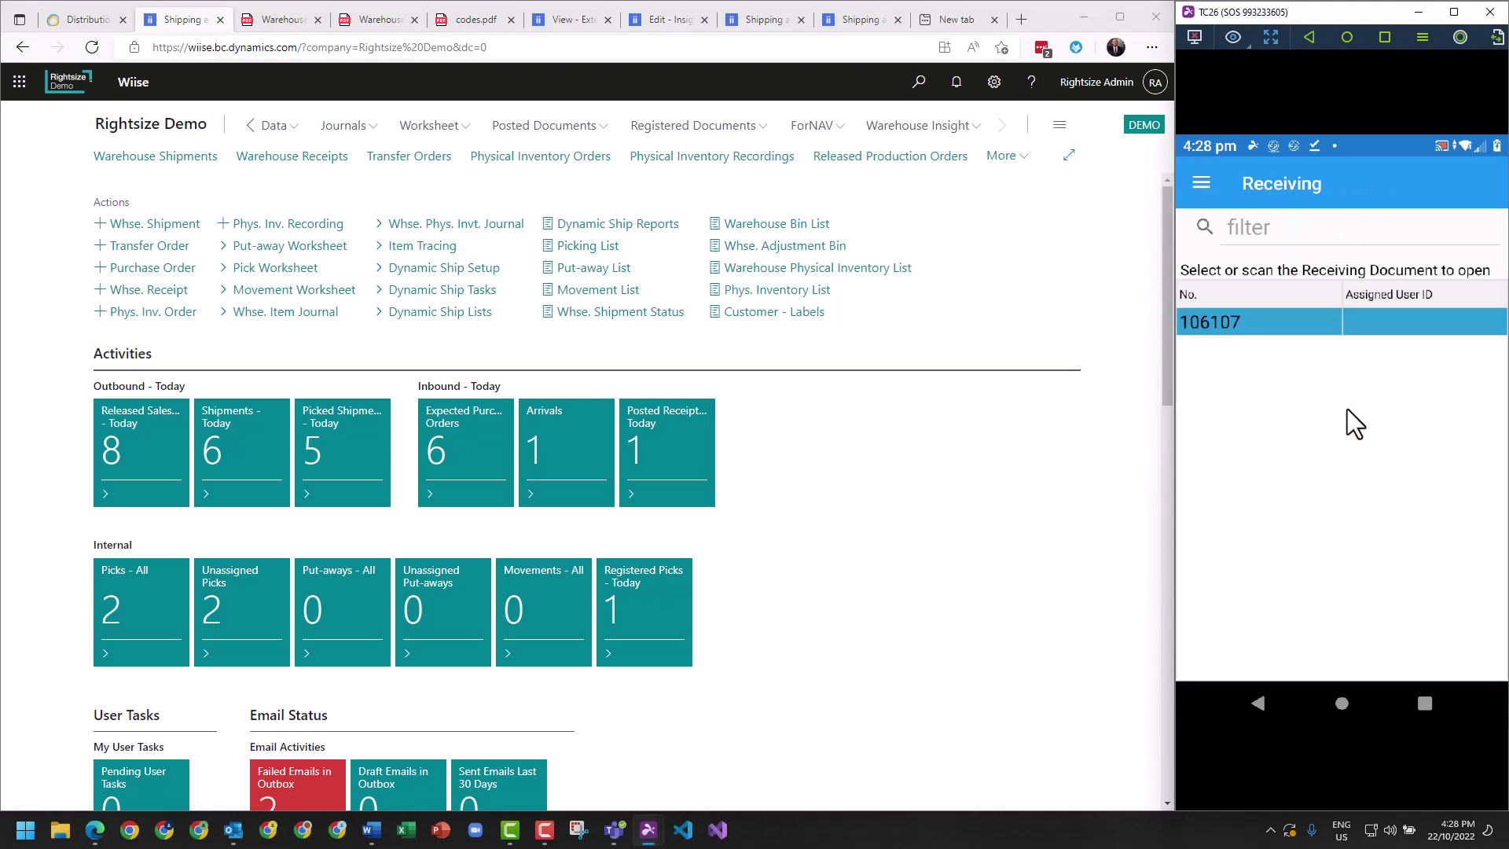
click(1264, 704)
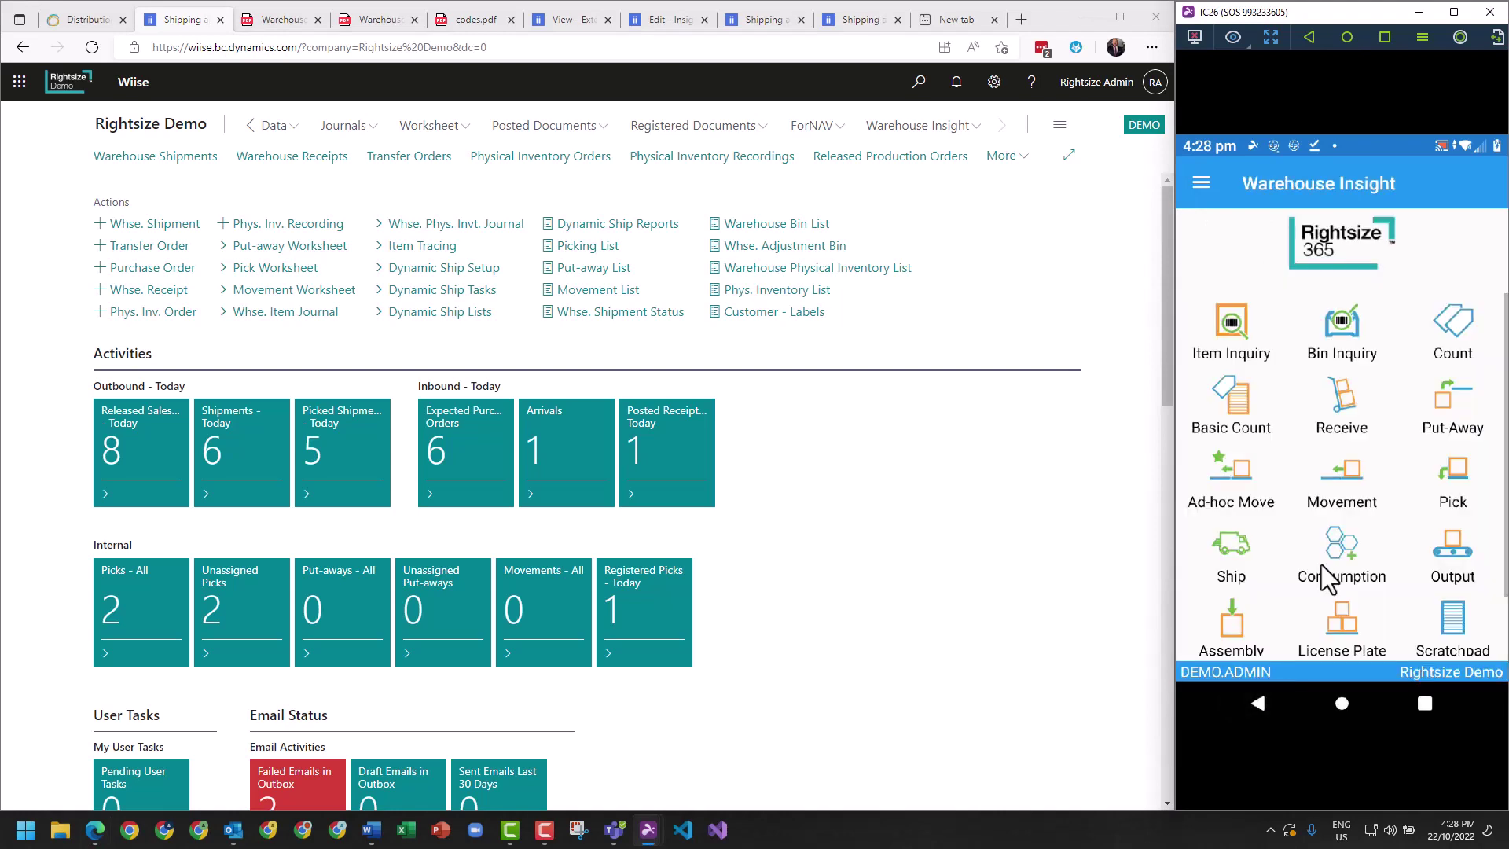
click(1446, 475)
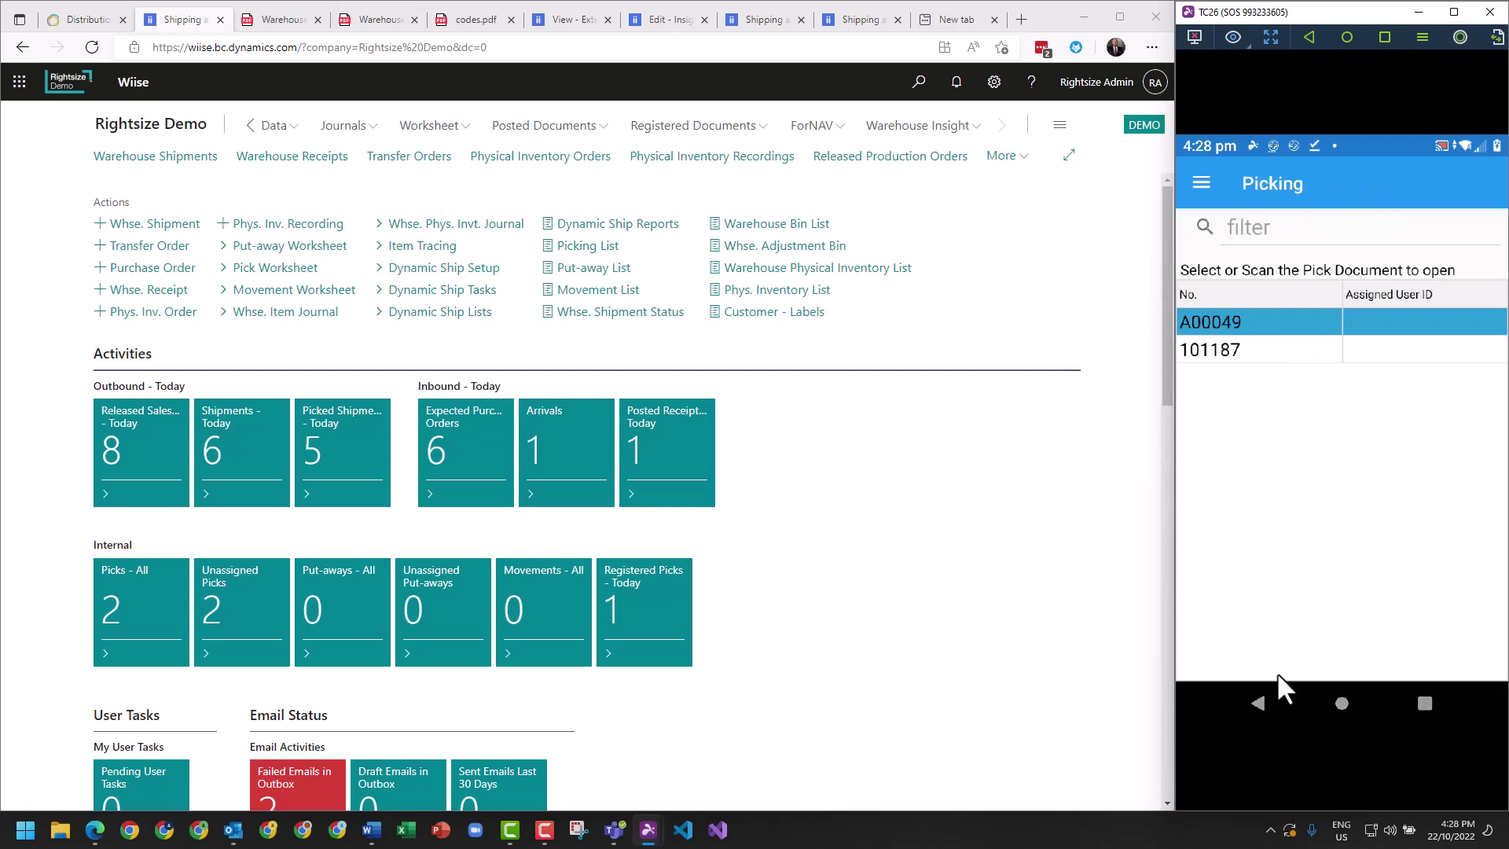
click(1262, 701)
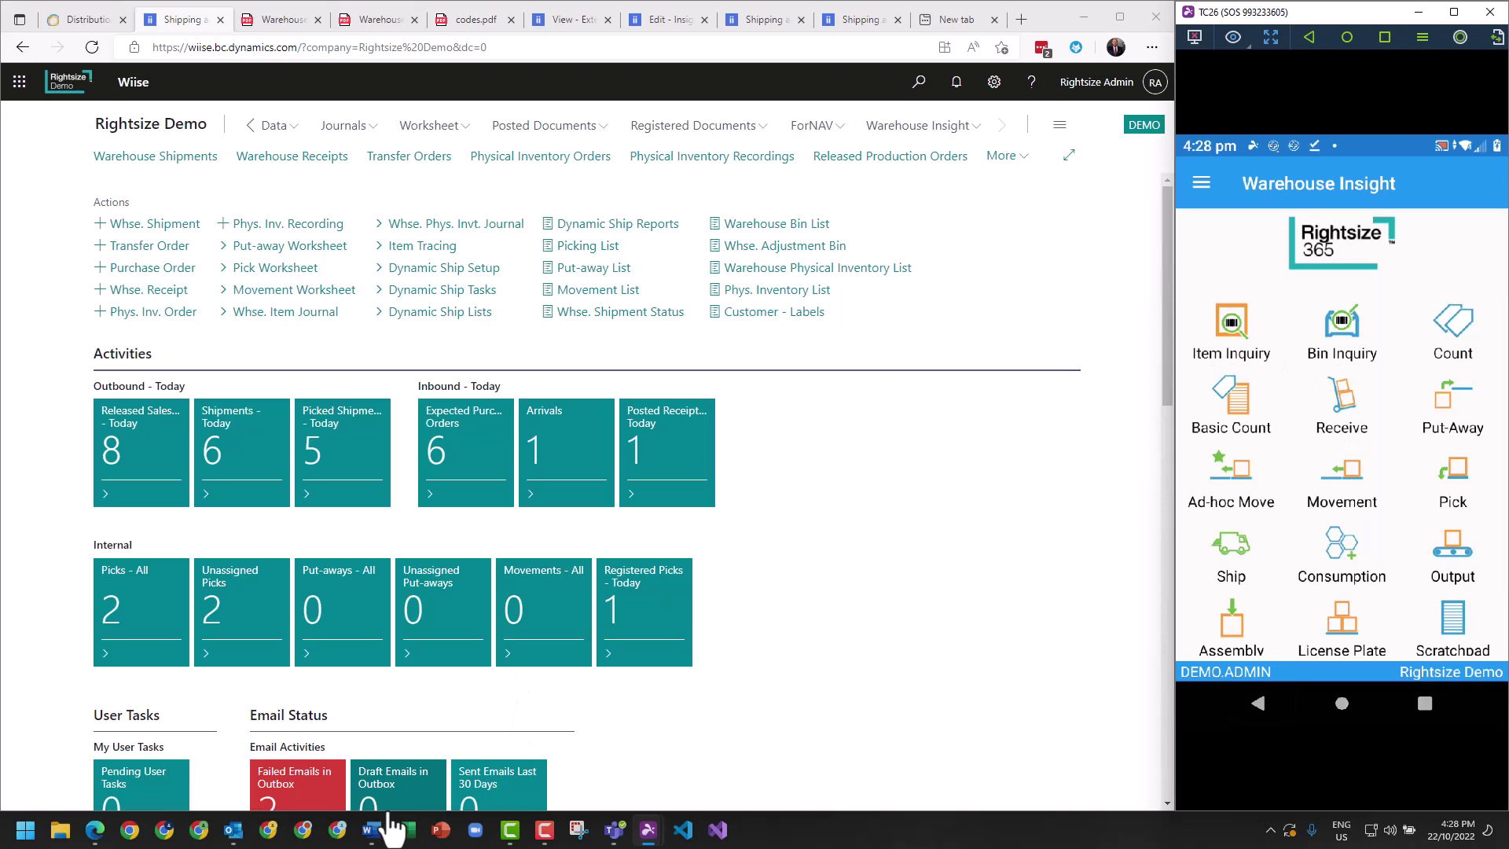
- Run an Item Inquiry on 1896-S from the test barcodes PDF
click(462, 21)
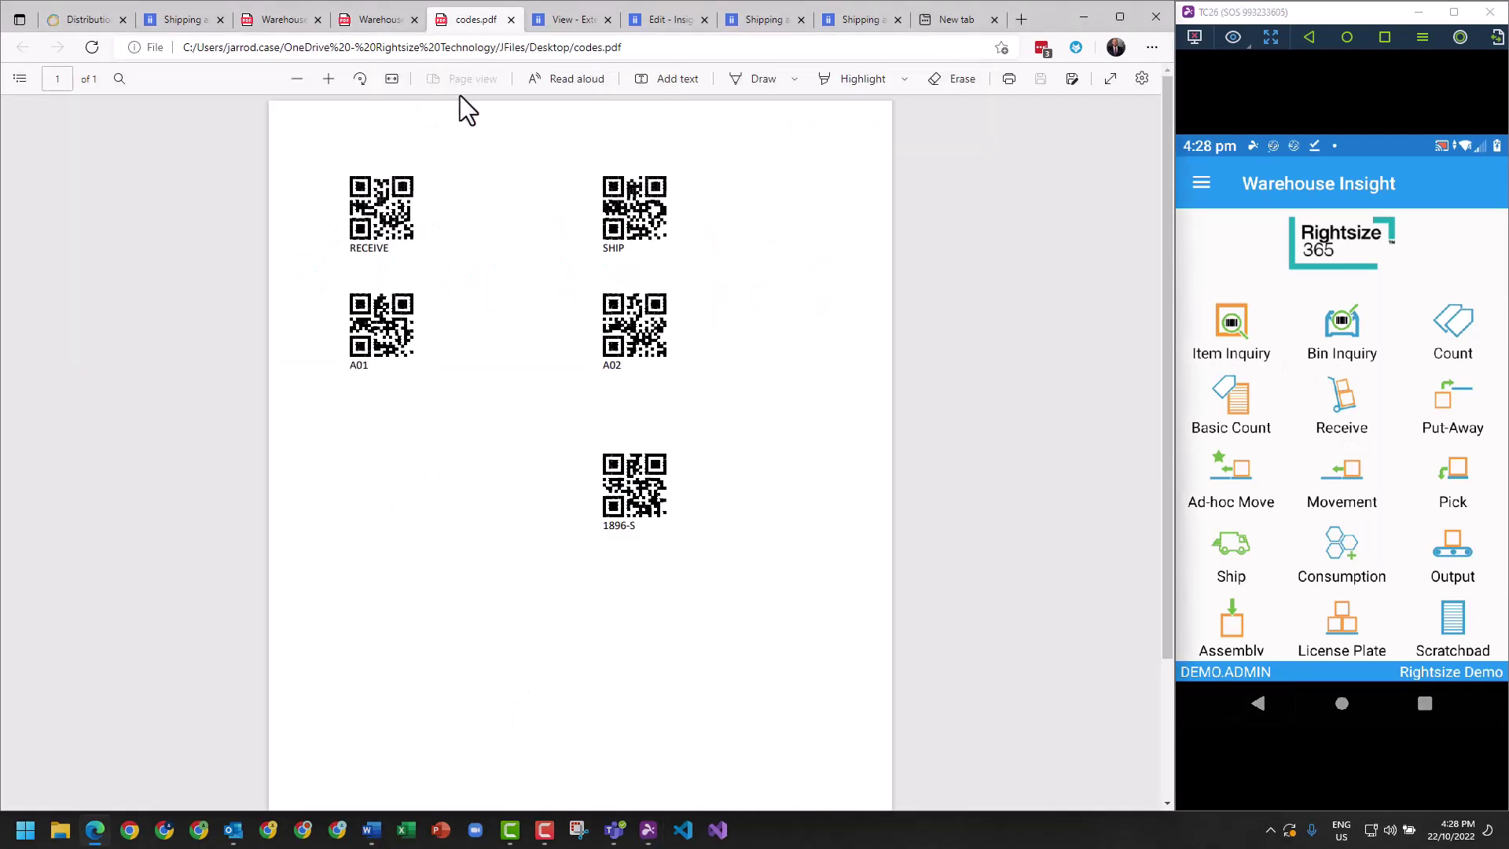
click(1237, 337)
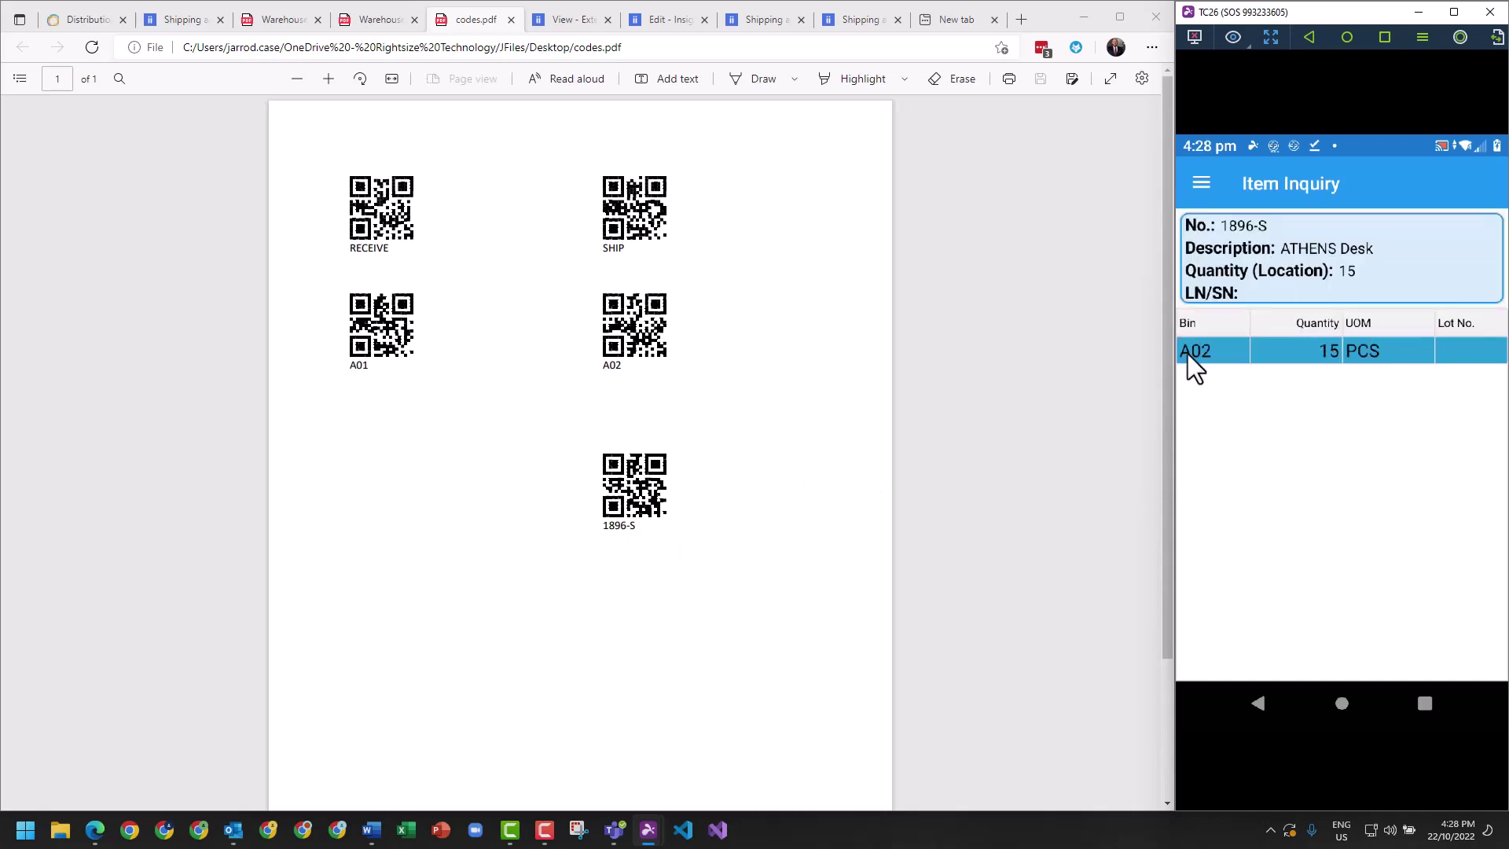
click(1258, 703)
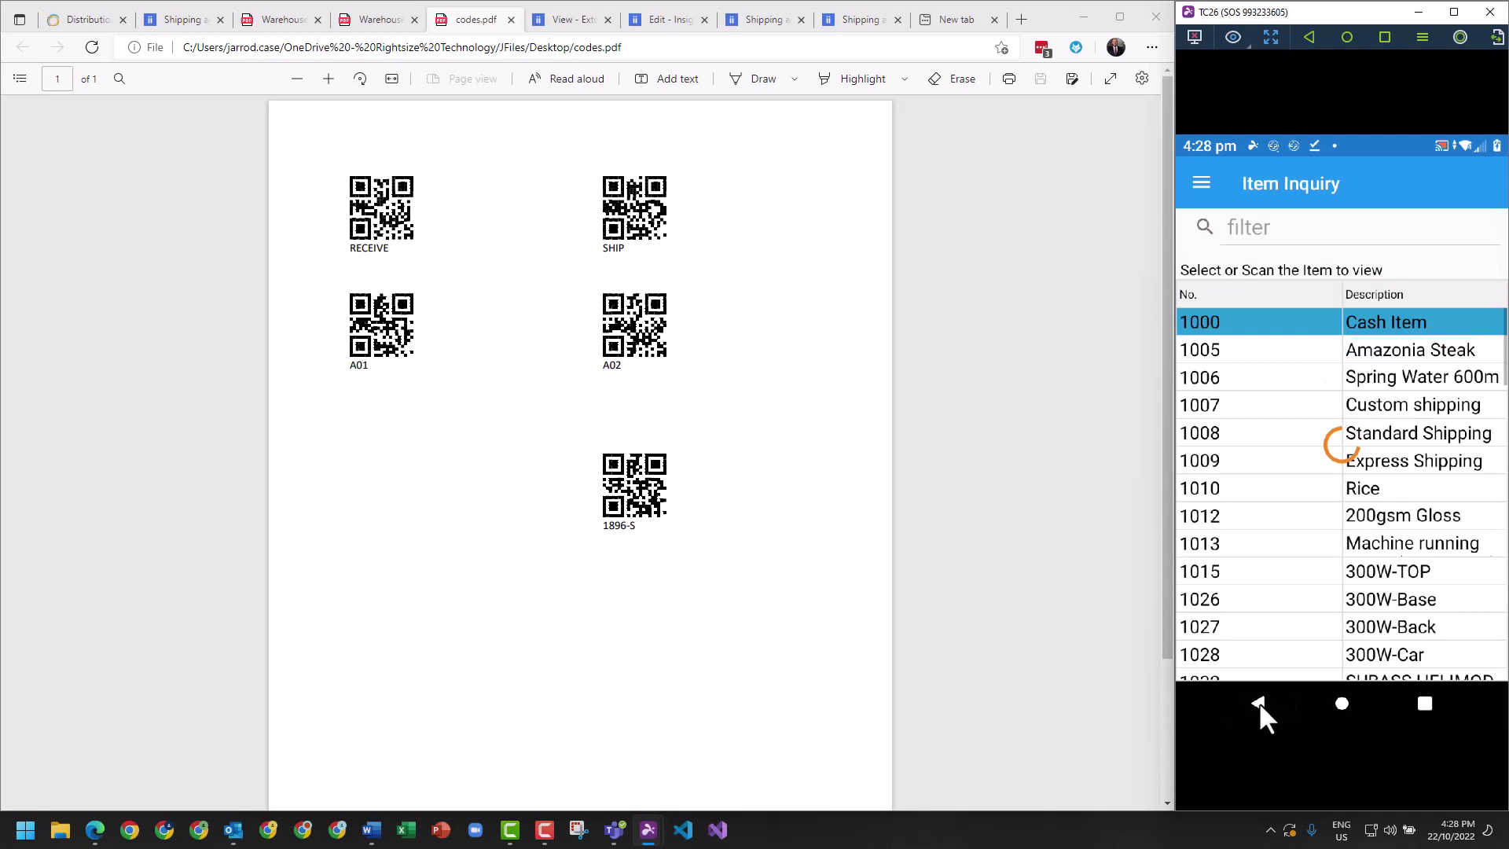
click(1259, 704)
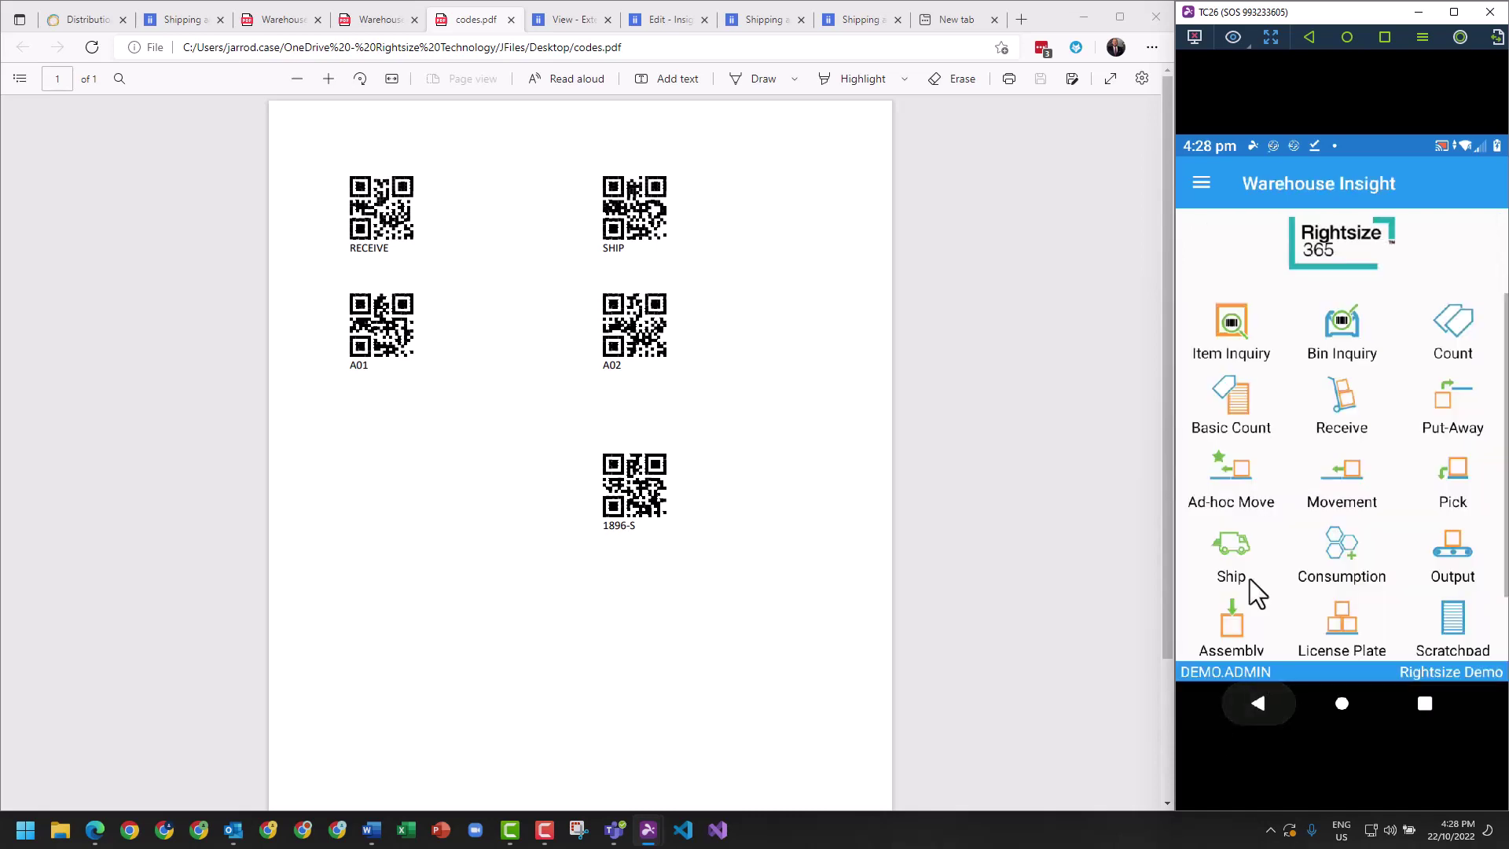
- Run a Bin Inquiry on bin A02, showing 15 ATHENS Desk units
click(1342, 343)
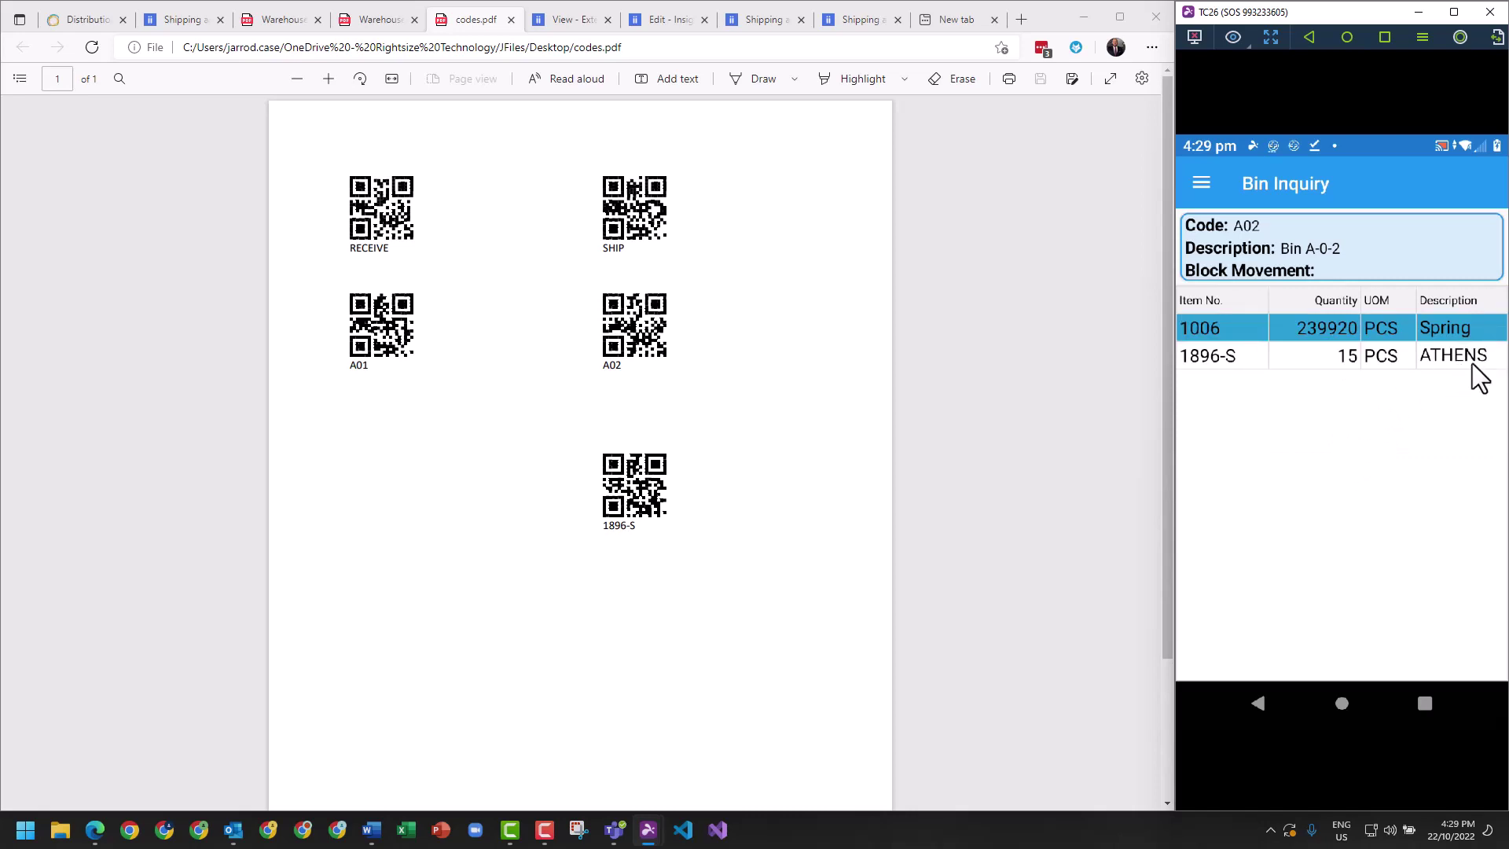
click(1261, 704)
click(1263, 704)
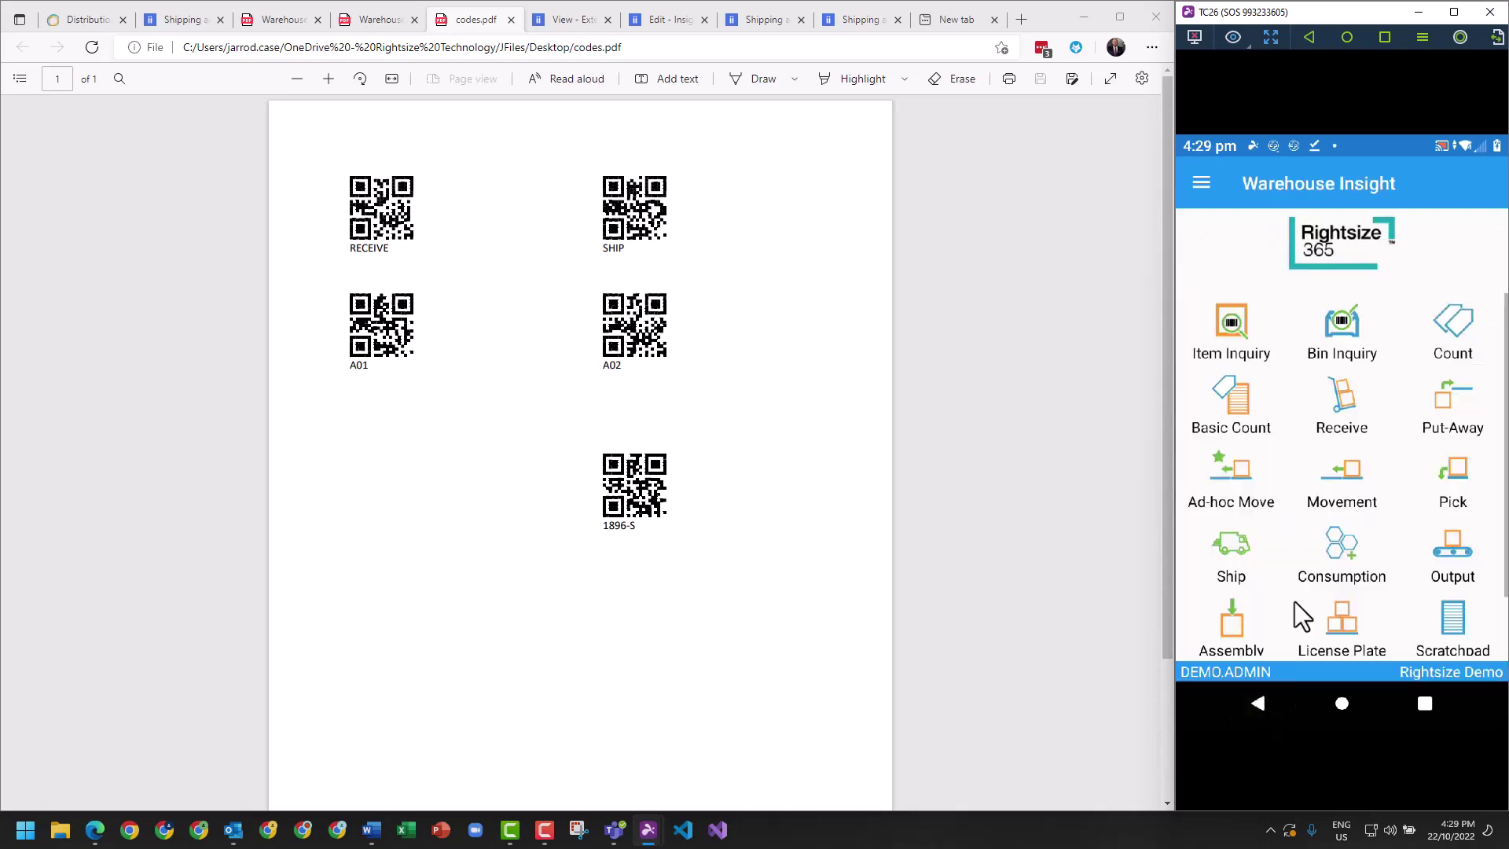